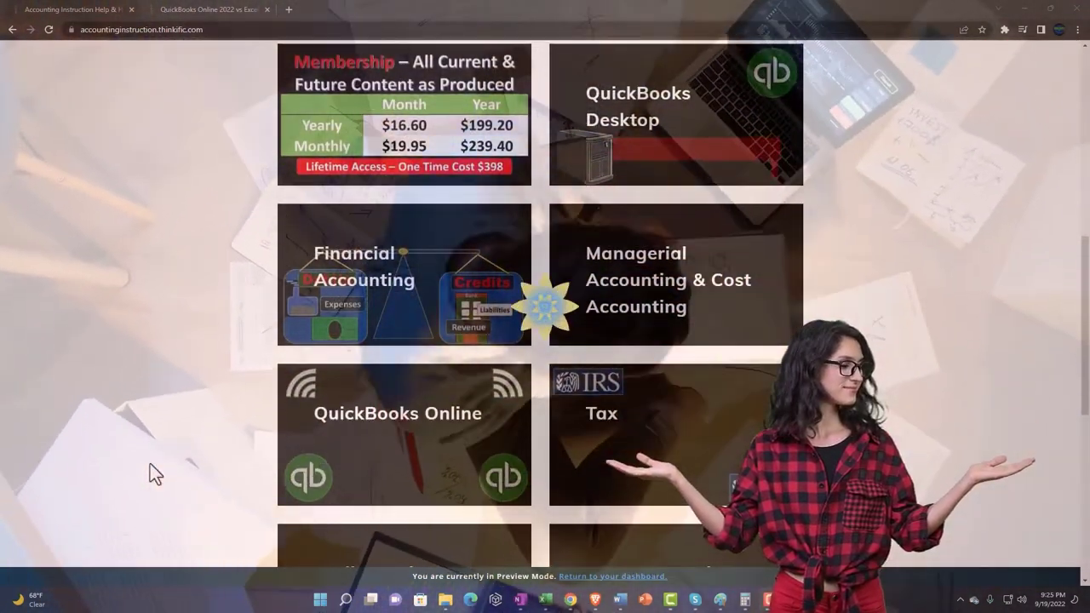
Browse the accounting course catalog and the lesson sections of the QuickBooks Online 2022 course.
scroll(150, 464, down, 1)
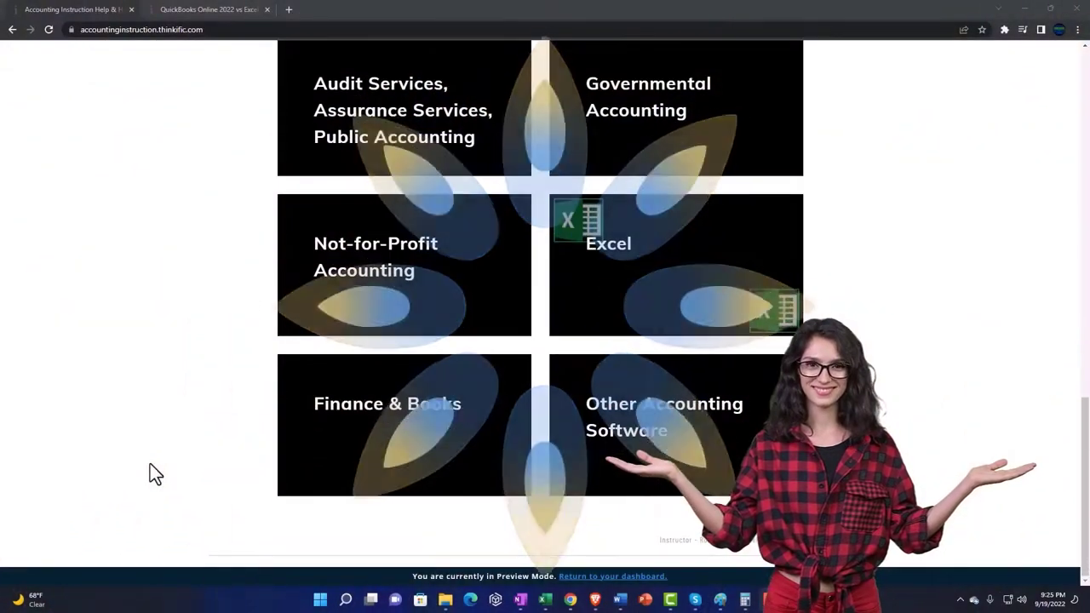
click(194, 10)
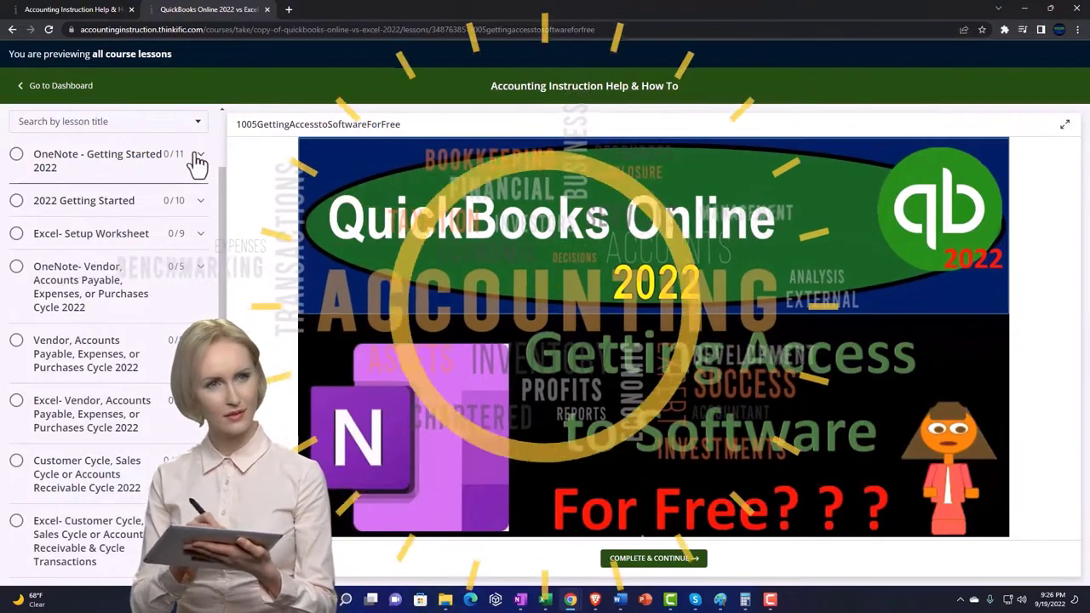
click(199, 157)
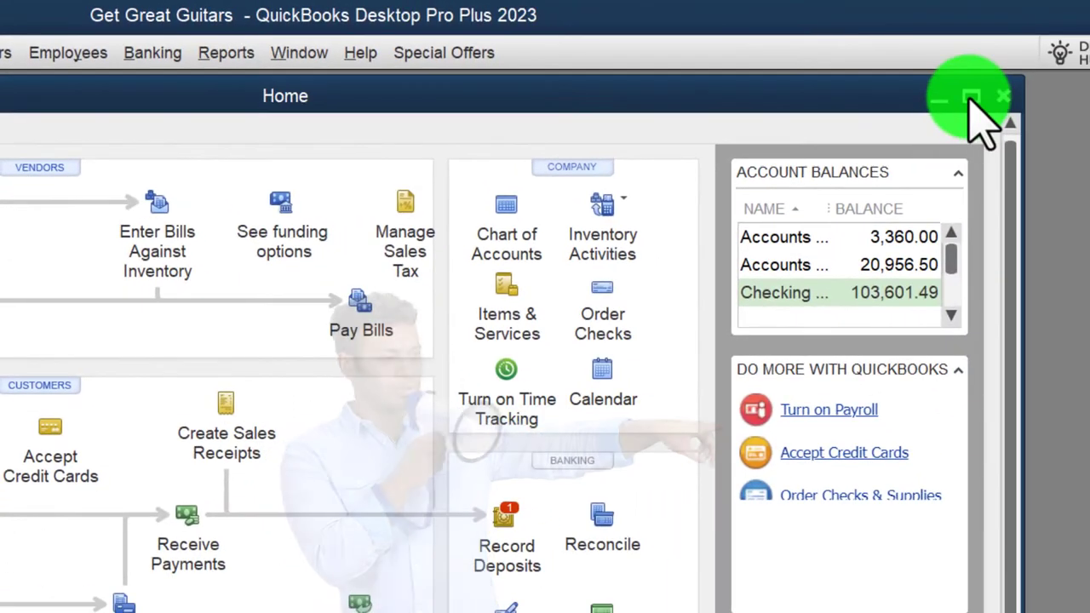
Maximize the Home window in QuickBooks Desktop and check the view settings for the open window list.
click(970, 96)
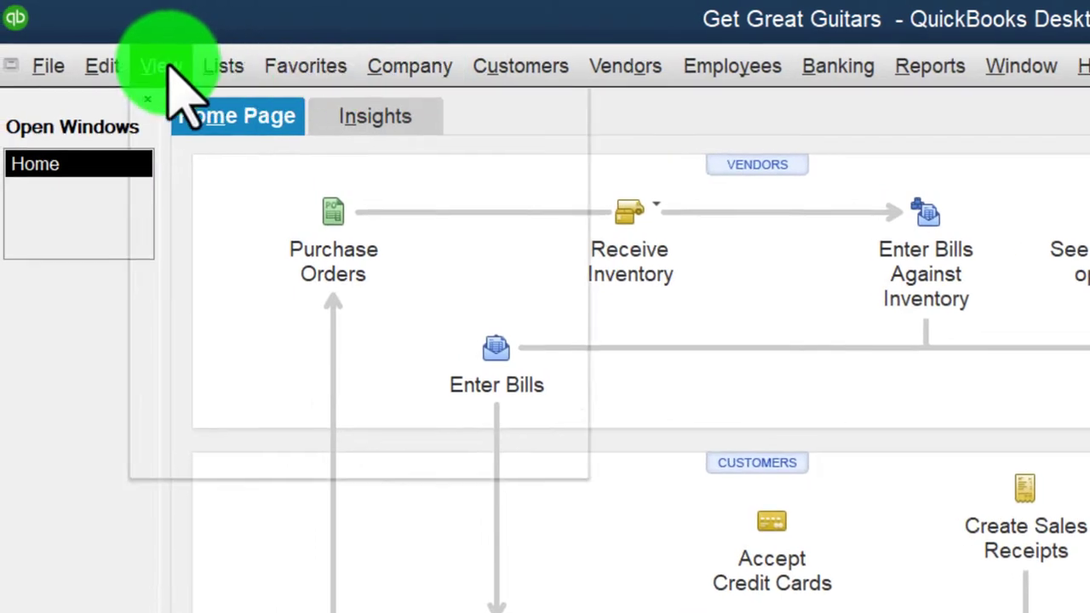
click(161, 65)
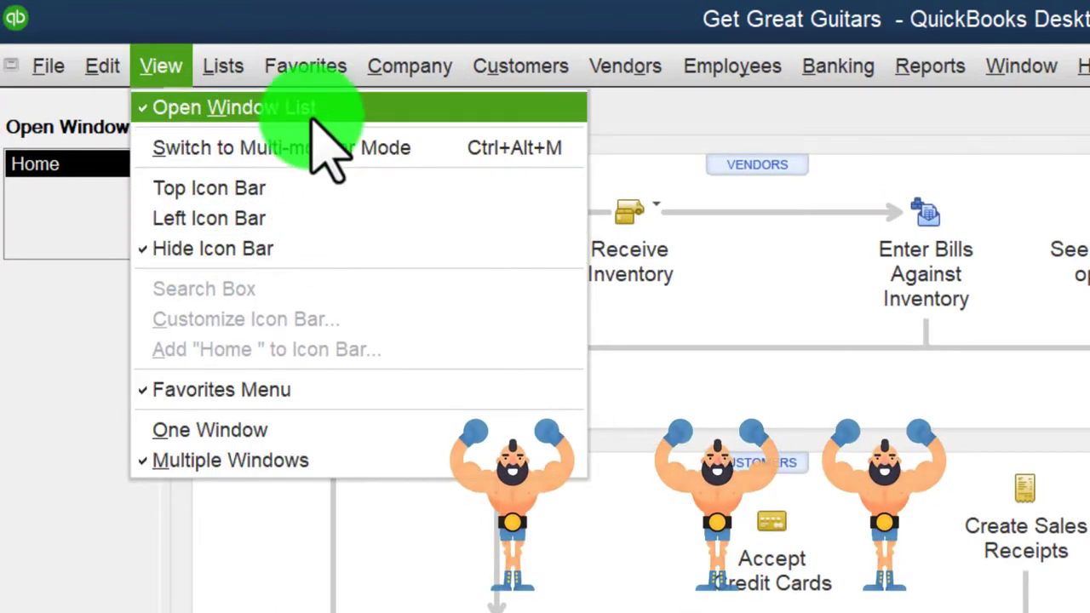
click(61, 366)
Open the standard Profit & Loss report and set its date range from 01/01/2023 to 12/31/2023.
click(930, 65)
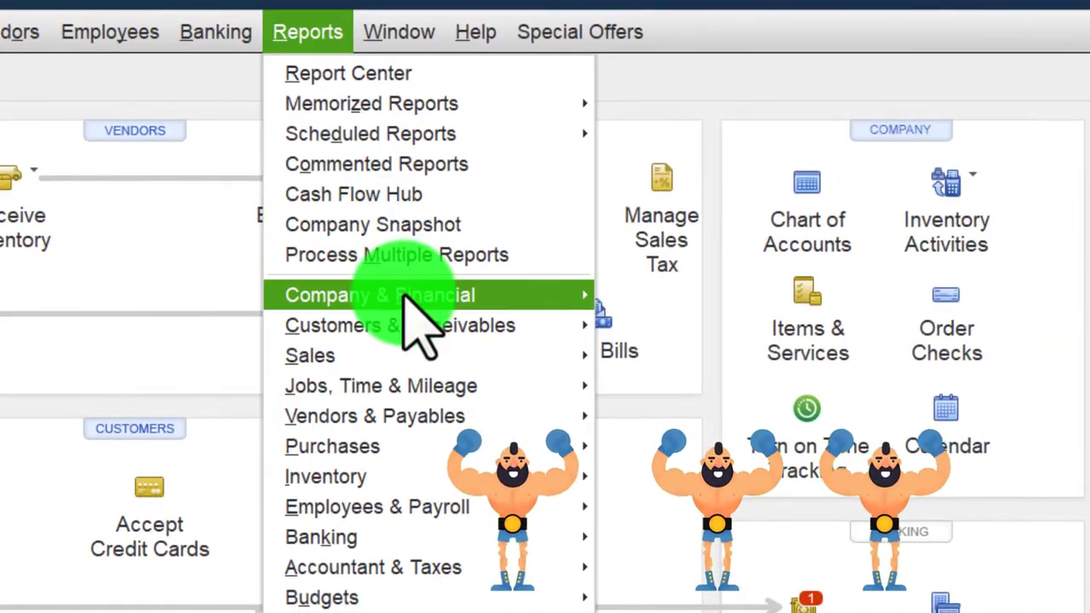
mouse_move(545, 296)
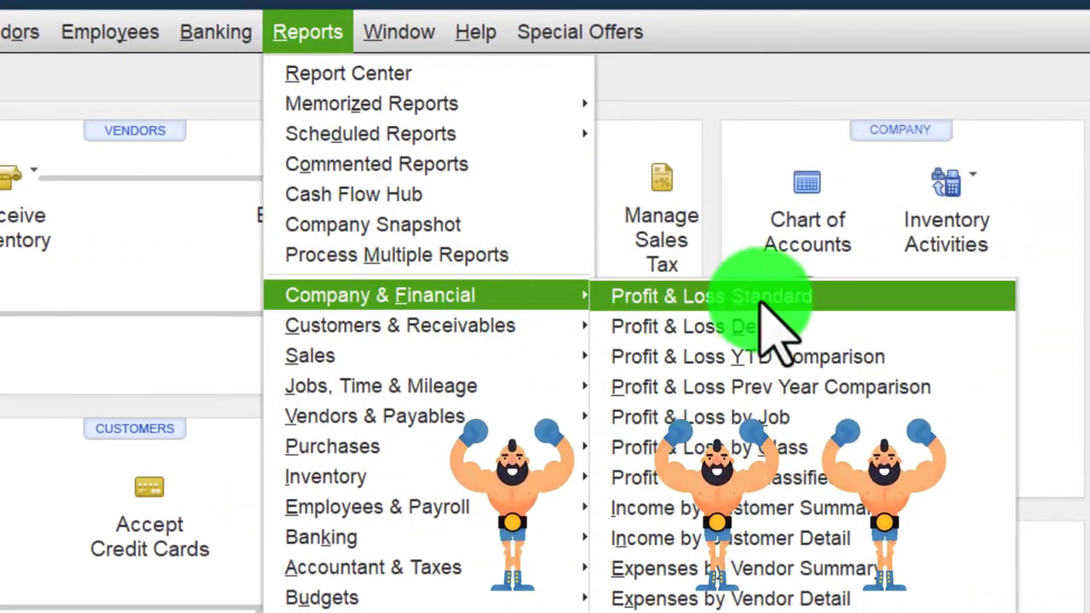
click(835, 298)
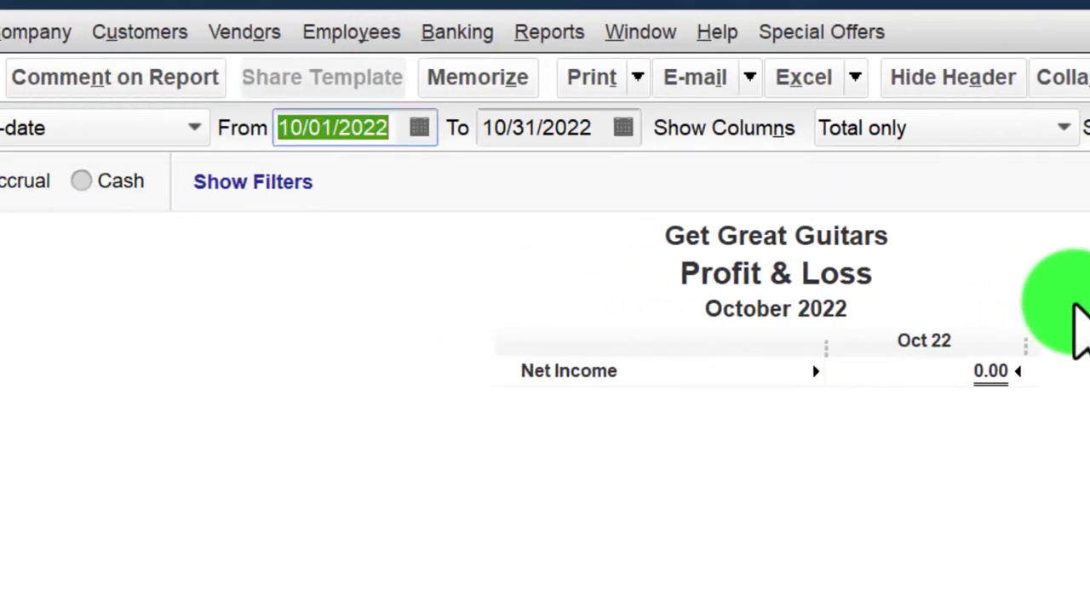
text(01012)
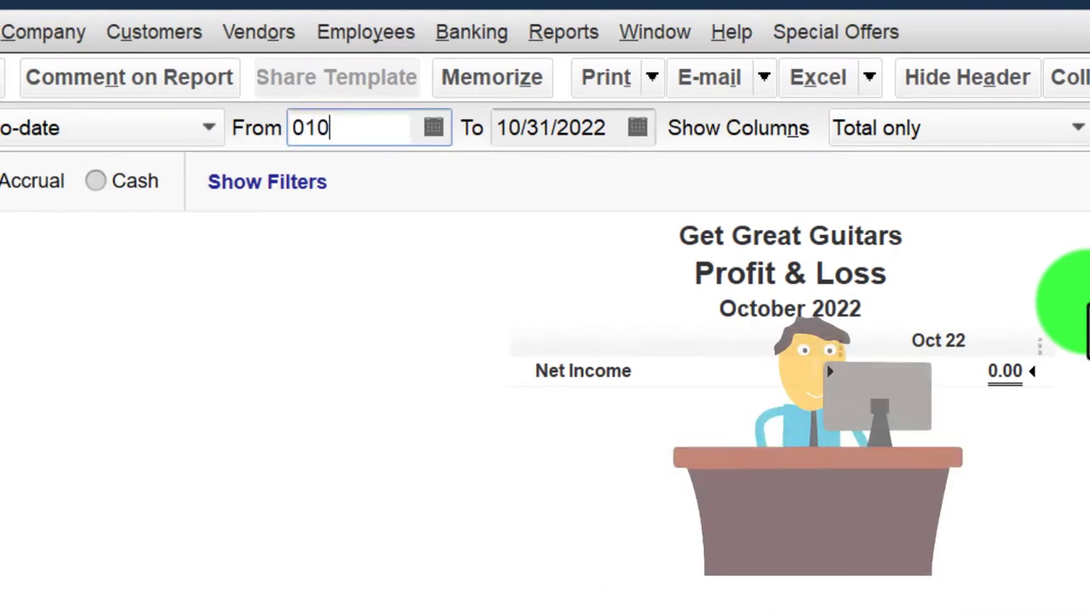
text(12312)
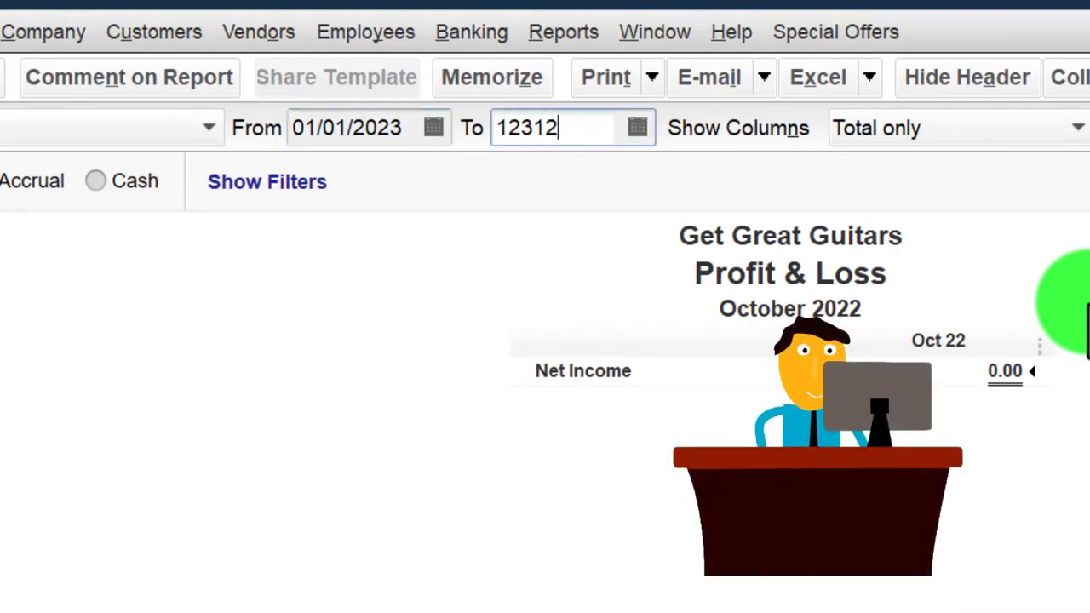
text(023)
key(Tab)
Customize the Profit & Loss report with a column label font size of 14, applied to all related fonts.
click(0, 77)
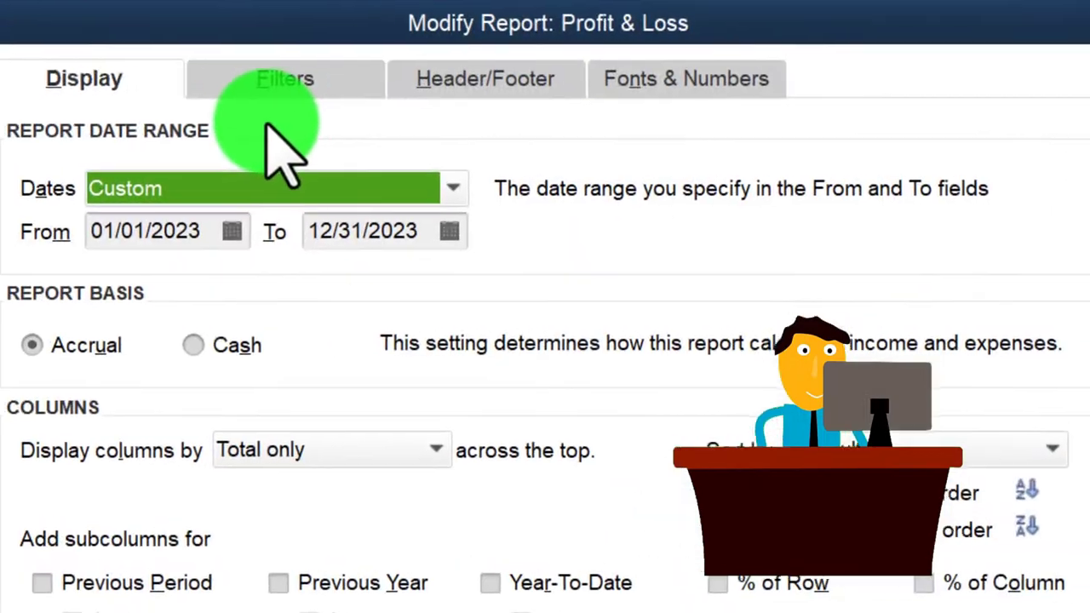
click(677, 85)
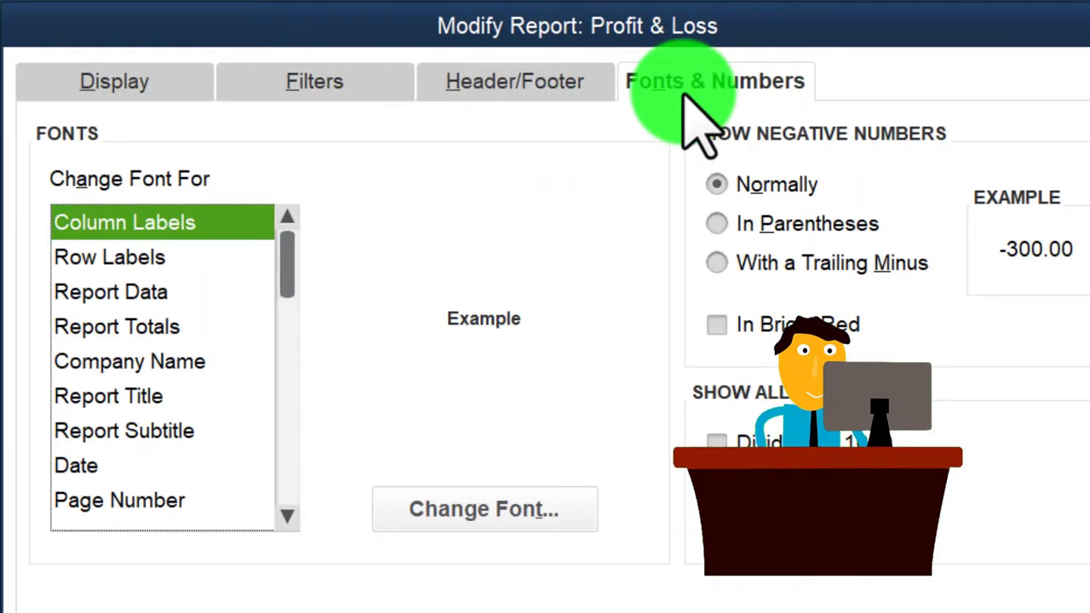
click(569, 515)
click(504, 423)
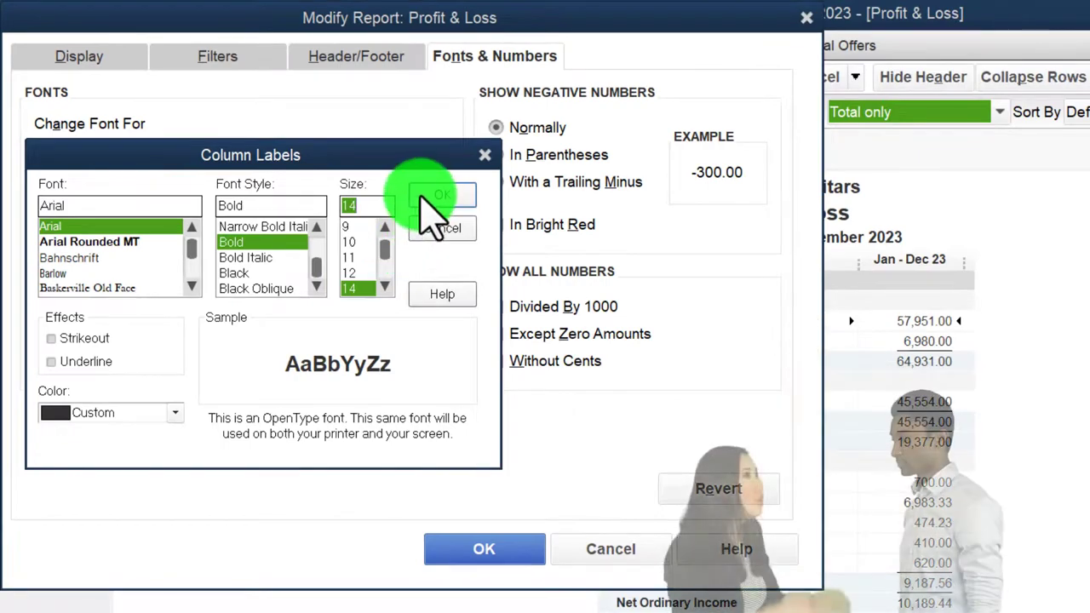
click(425, 198)
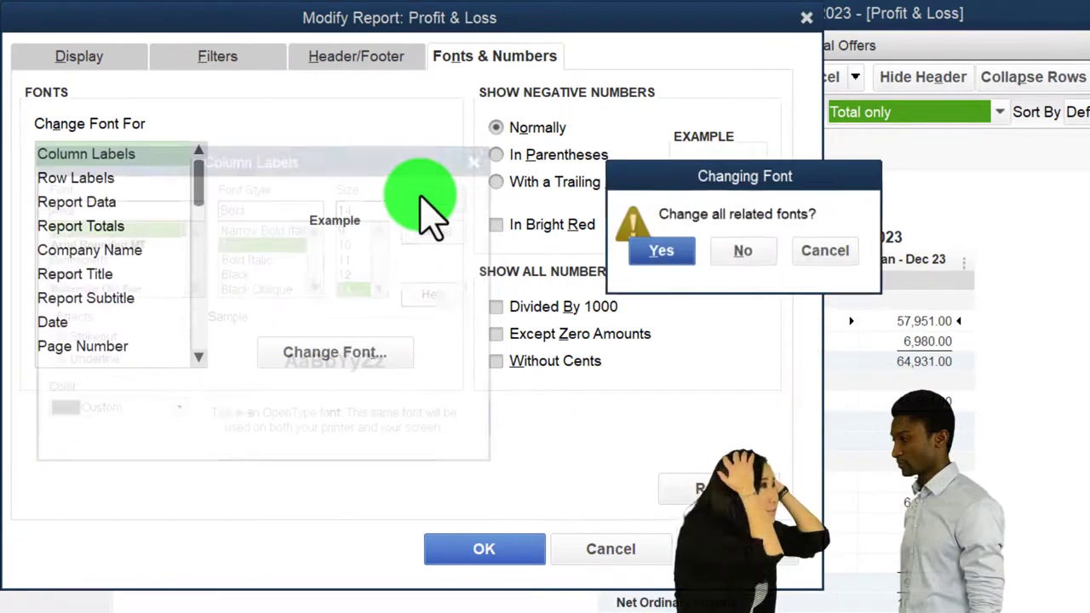
click(660, 252)
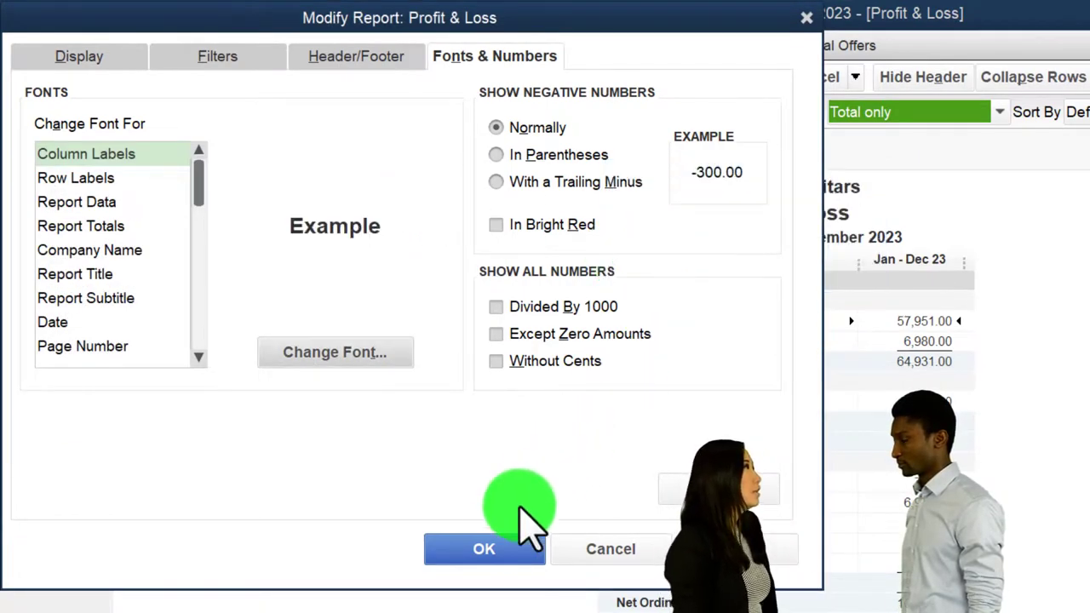
click(504, 545)
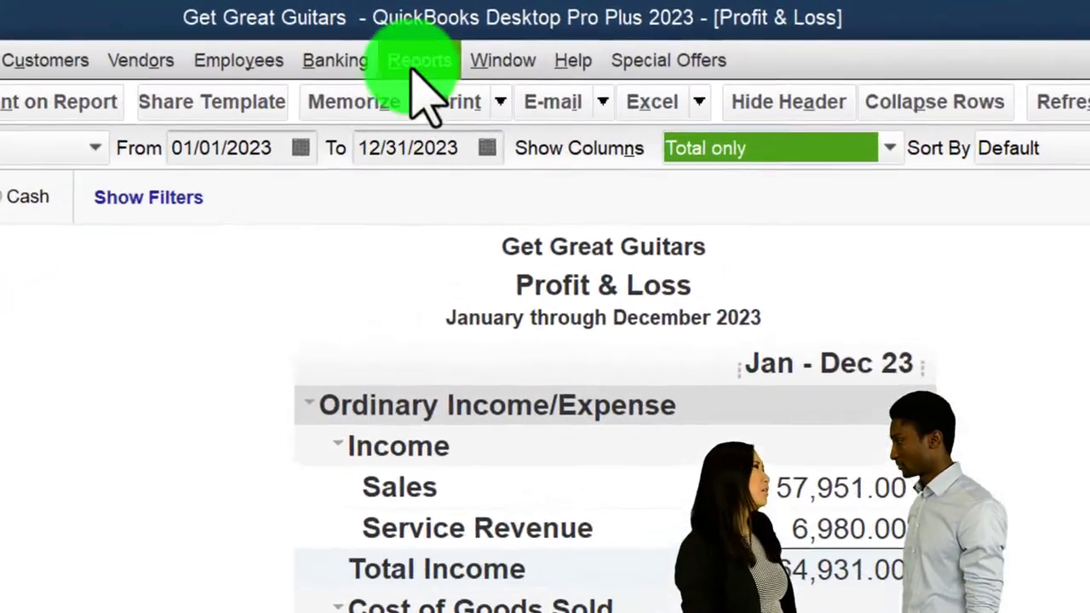
Open the standard Balance Sheet report and customize its date range from 01/01/2023 to 12/31/2023.
click(645, 46)
mouse_move(457, 334)
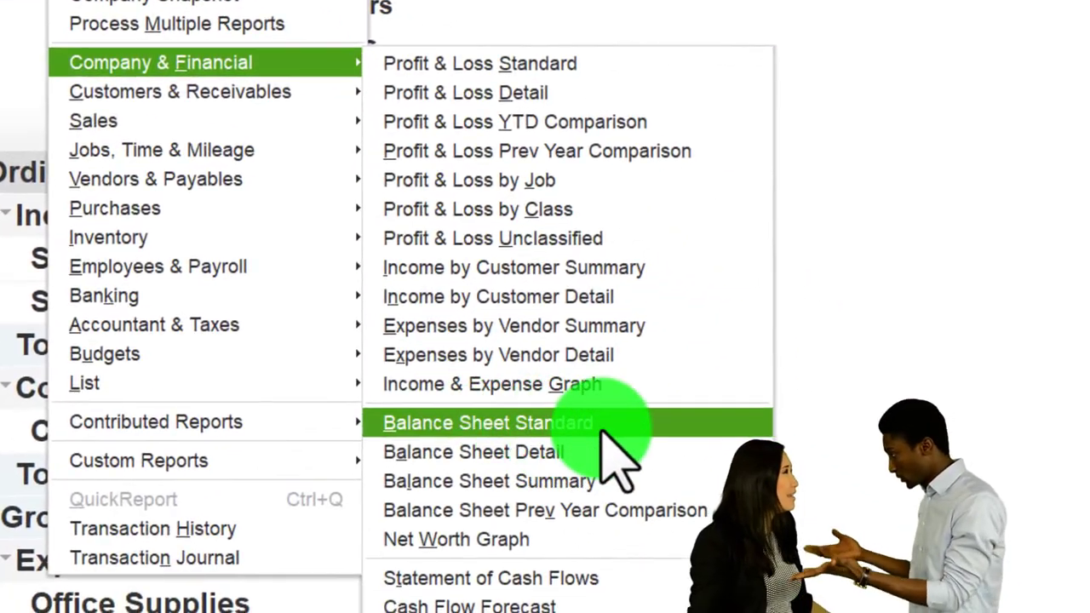
click(602, 432)
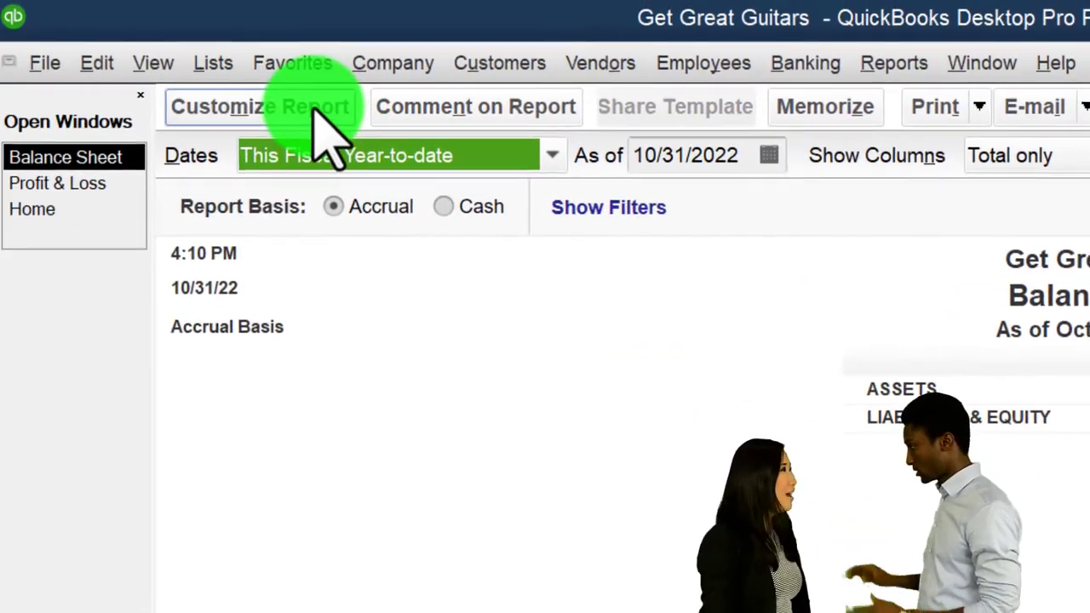
click(313, 109)
key(Tab)
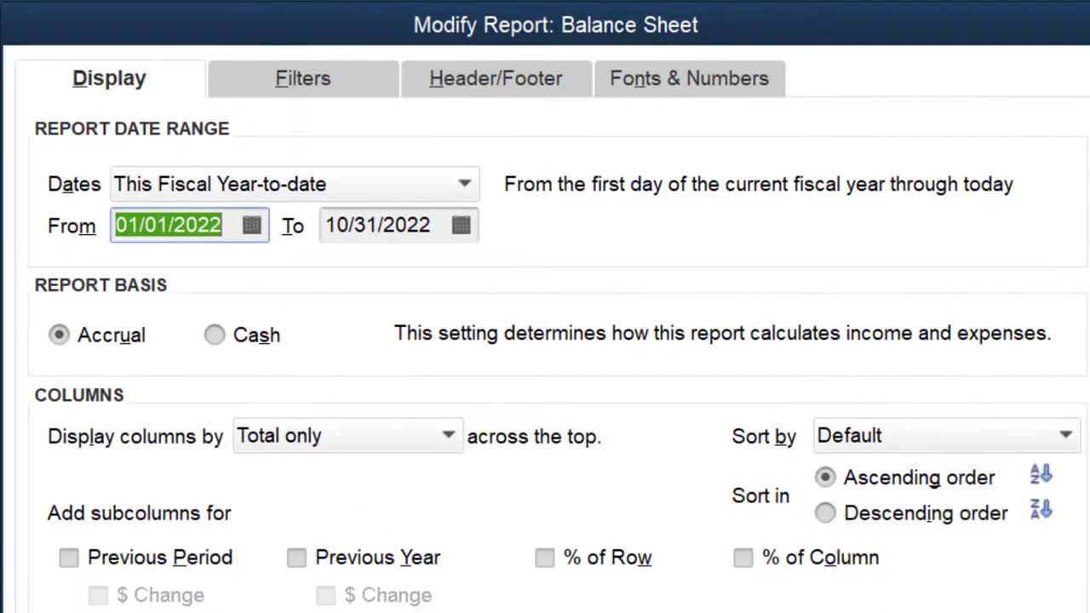
text(01/01/2023)
key(Tab)
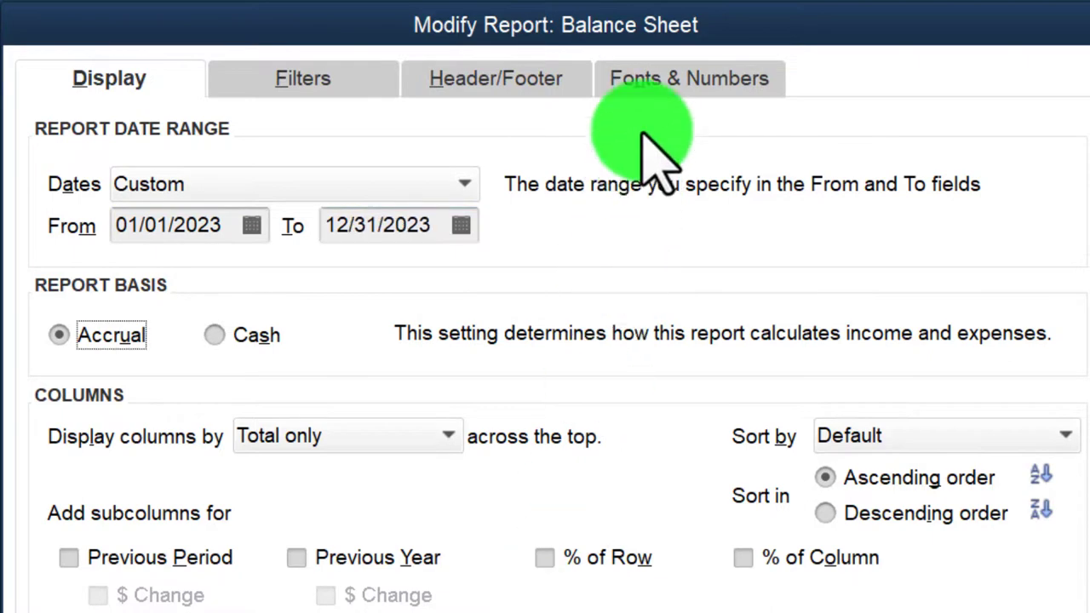
Enlarge the Balance Sheet's column label font and apply the change to all related fonts.
click(643, 85)
click(533, 503)
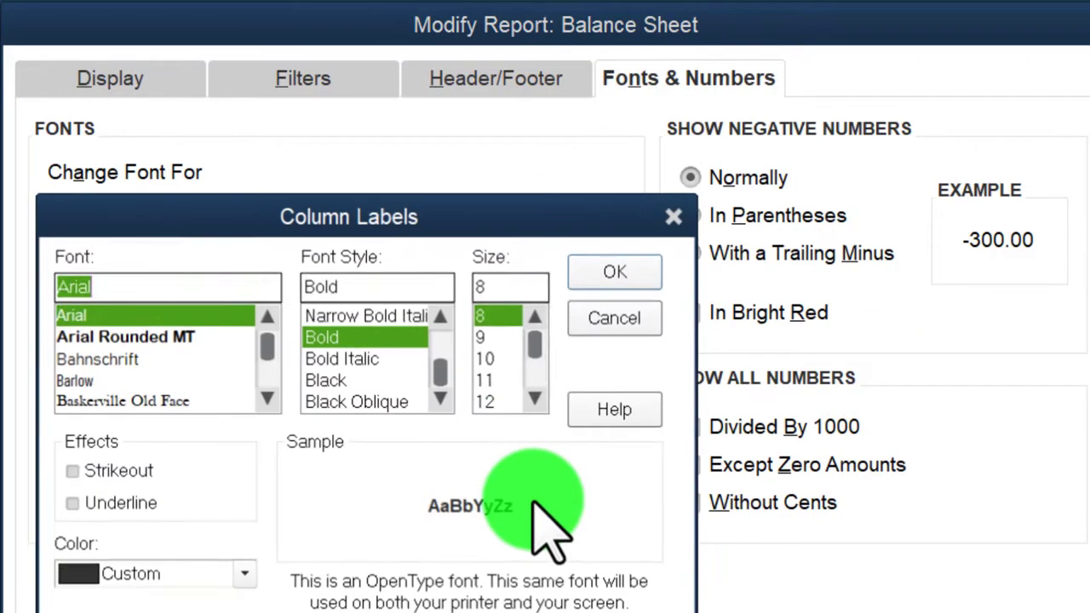
click(587, 277)
click(644, 249)
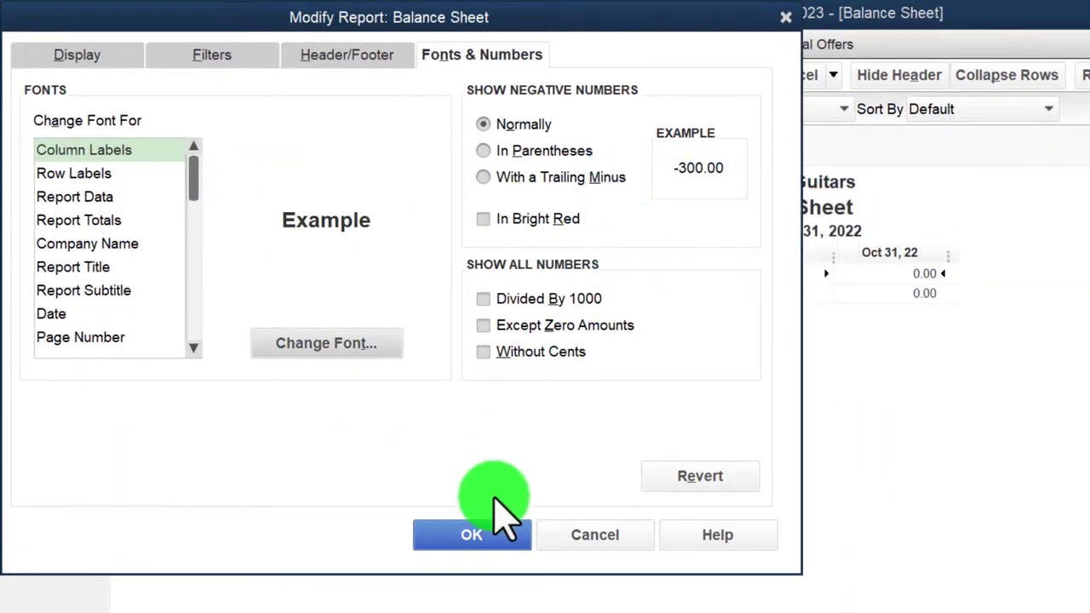
click(487, 528)
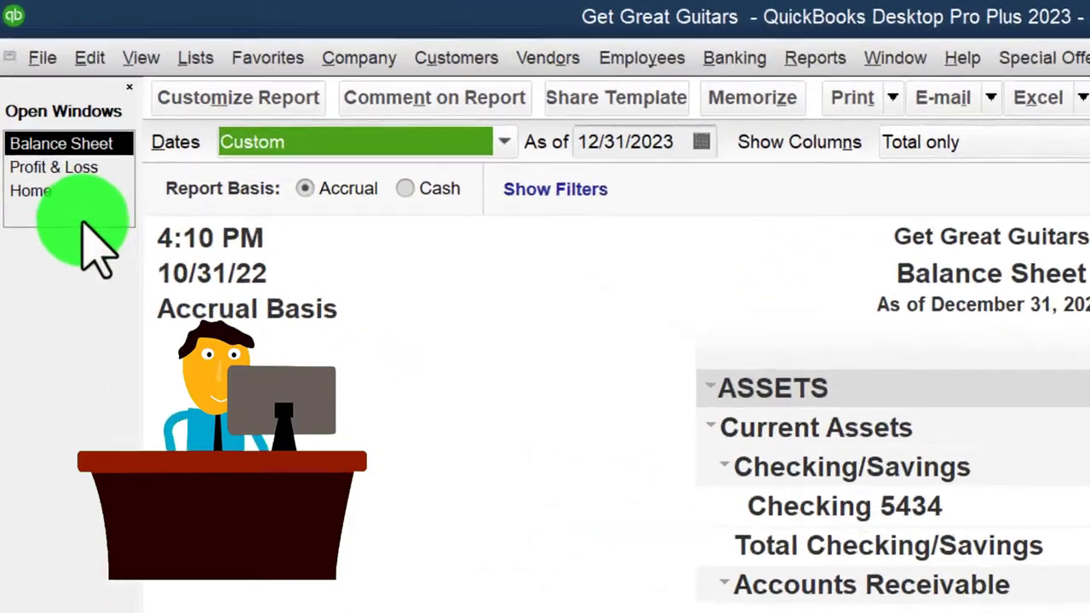
Return to the home page, review the types, accounts and prices in the Item List, and close the list.
click(24, 147)
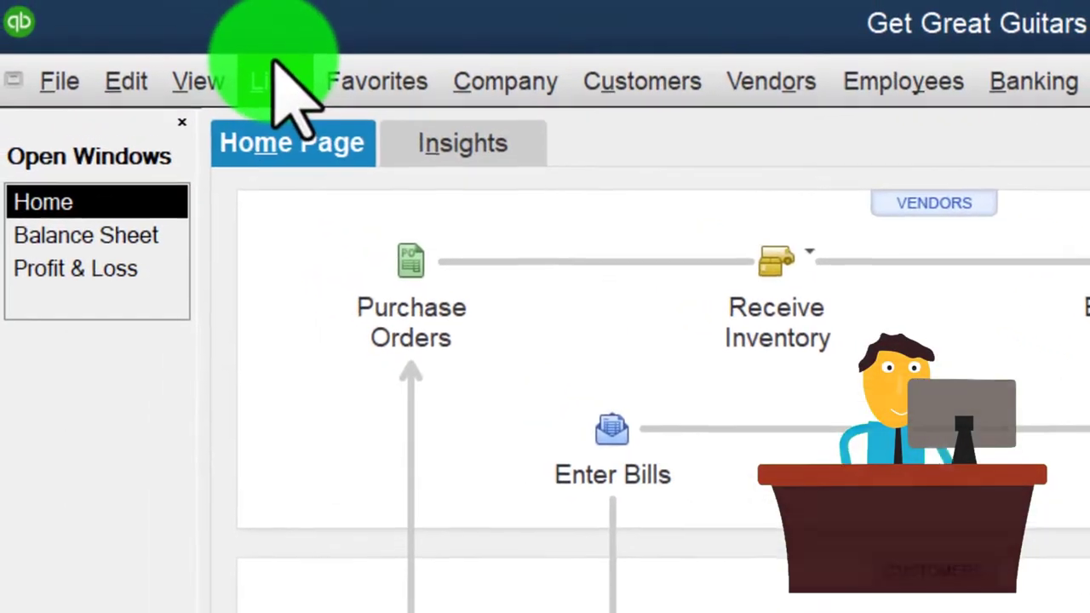
click(139, 5)
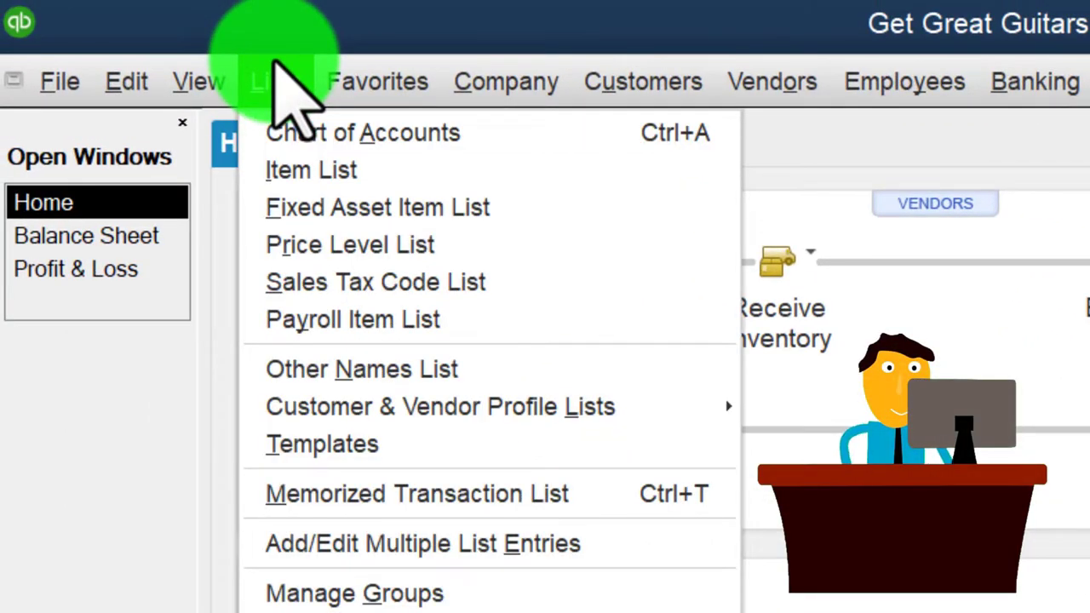
click(327, 174)
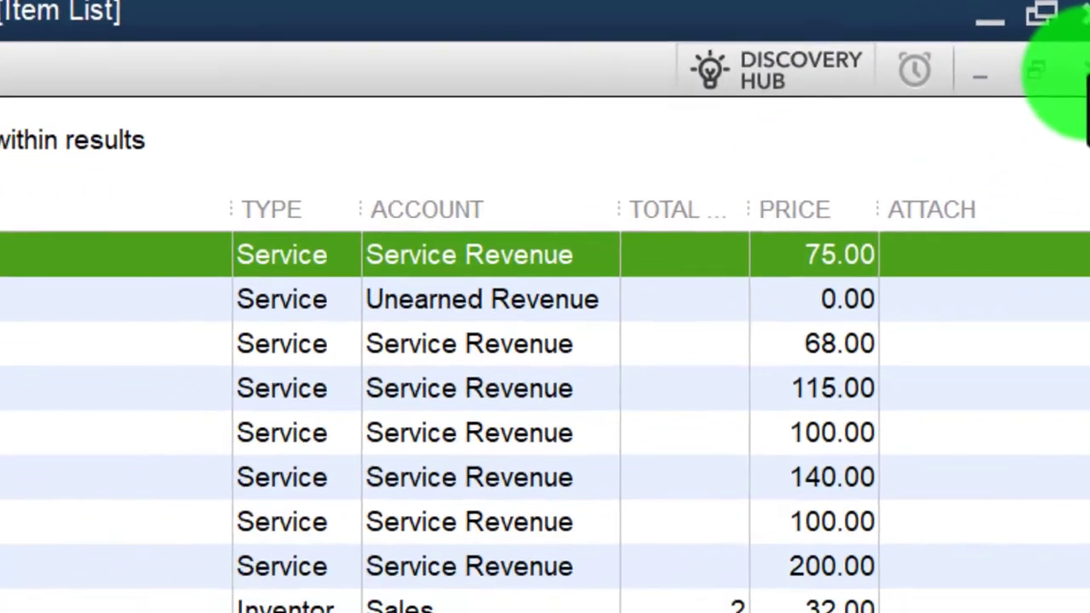
click(1060, 89)
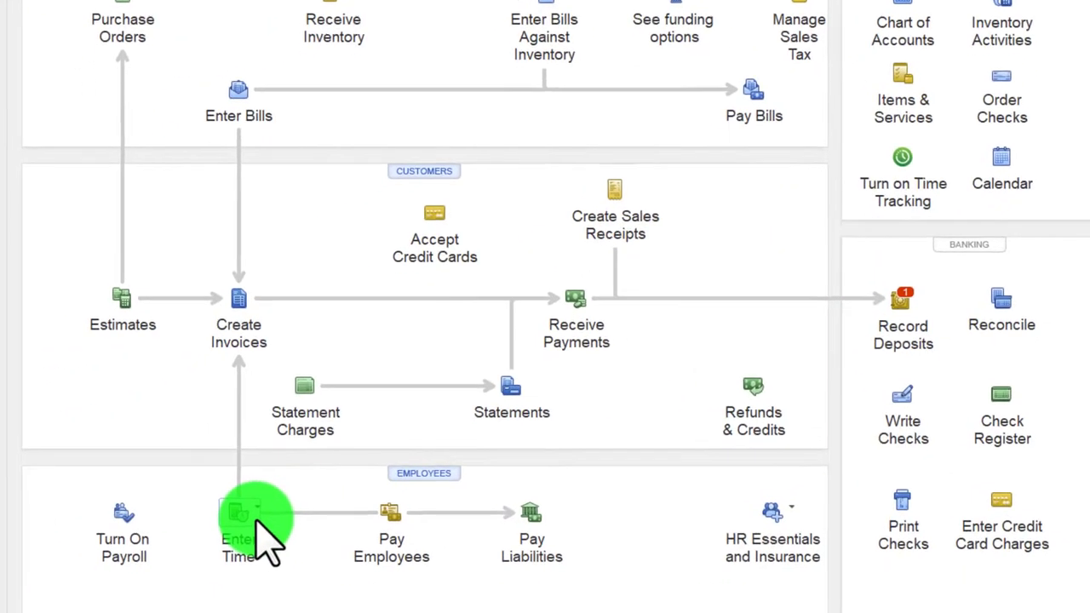
Review the employee's billable hours in the weekly timesheet for Feb 13 to Feb 19, and close the timesheet.
click(250, 512)
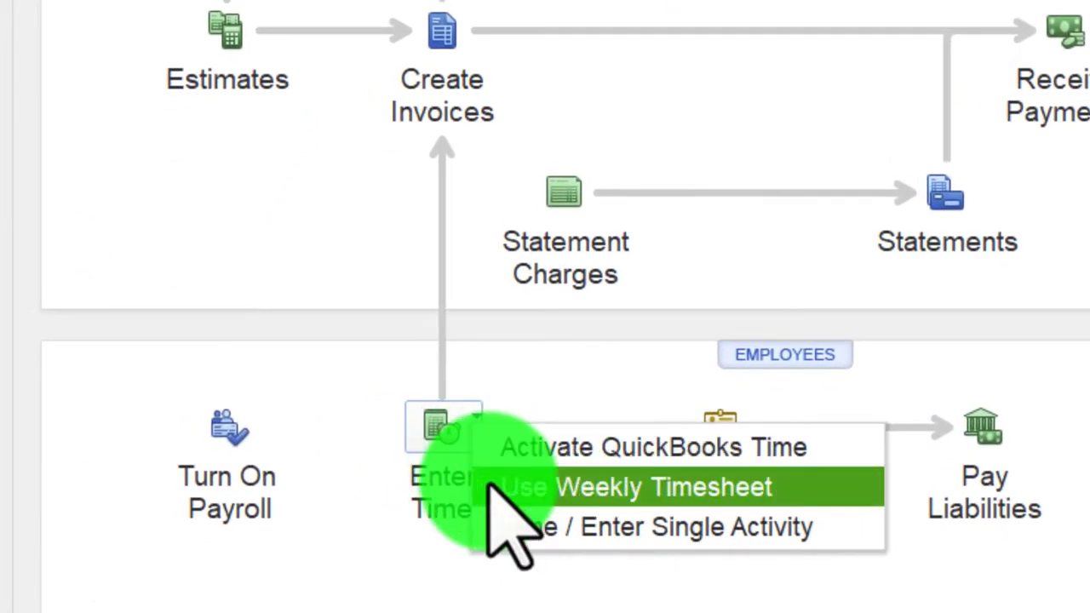
click(491, 484)
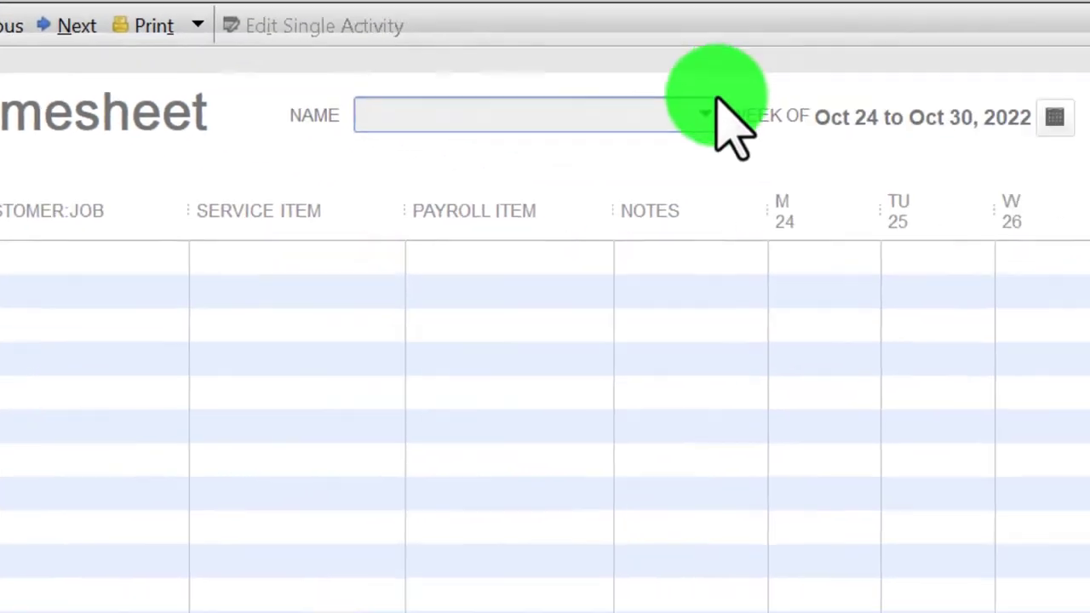
click(711, 111)
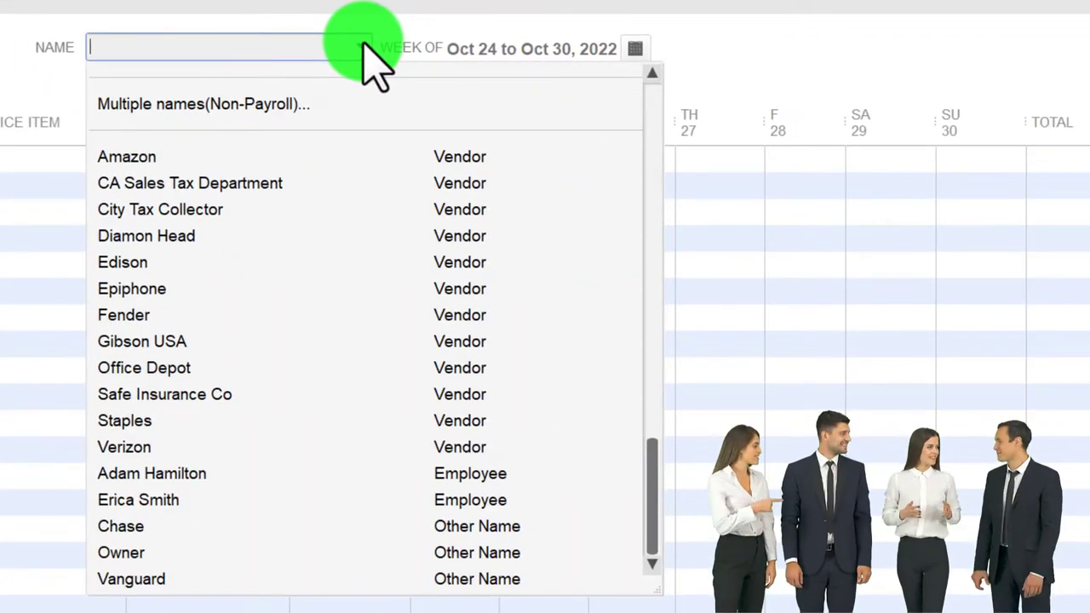
text(A)
key(Up)
key(Down)
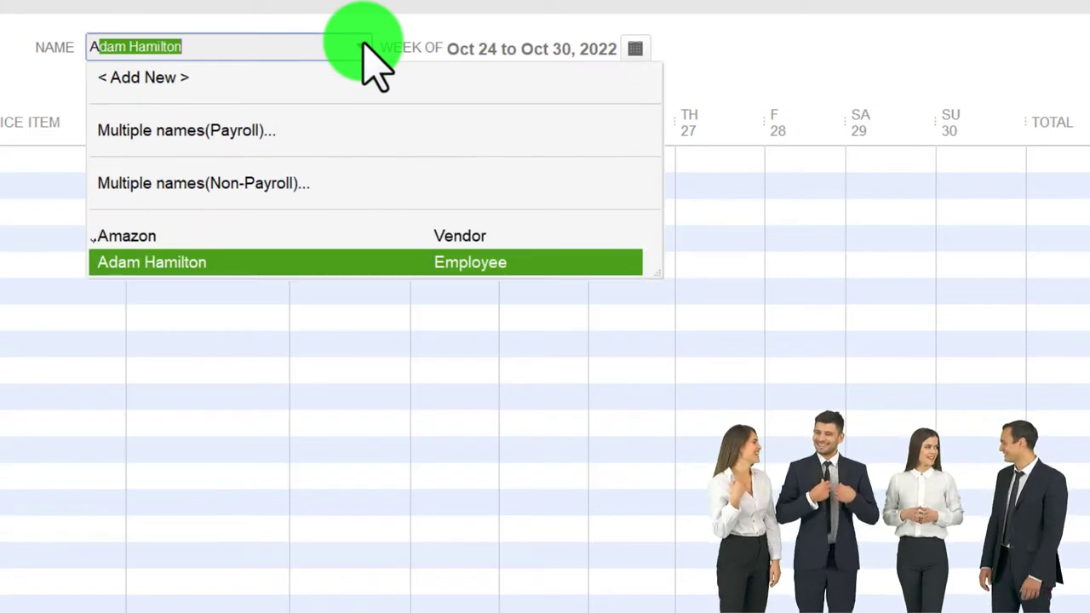
key(Tab)
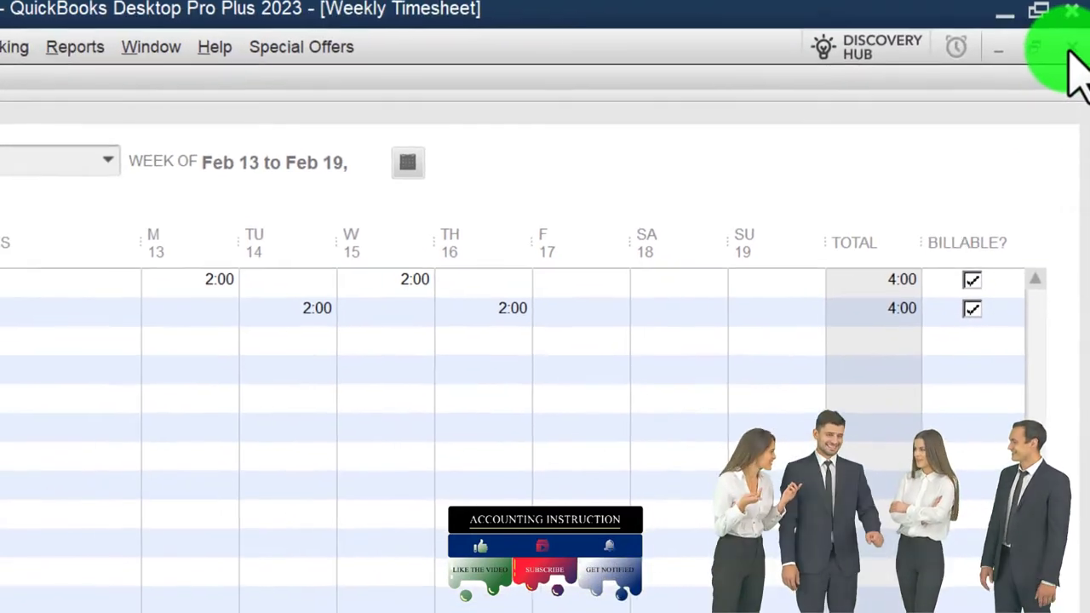
click(1072, 56)
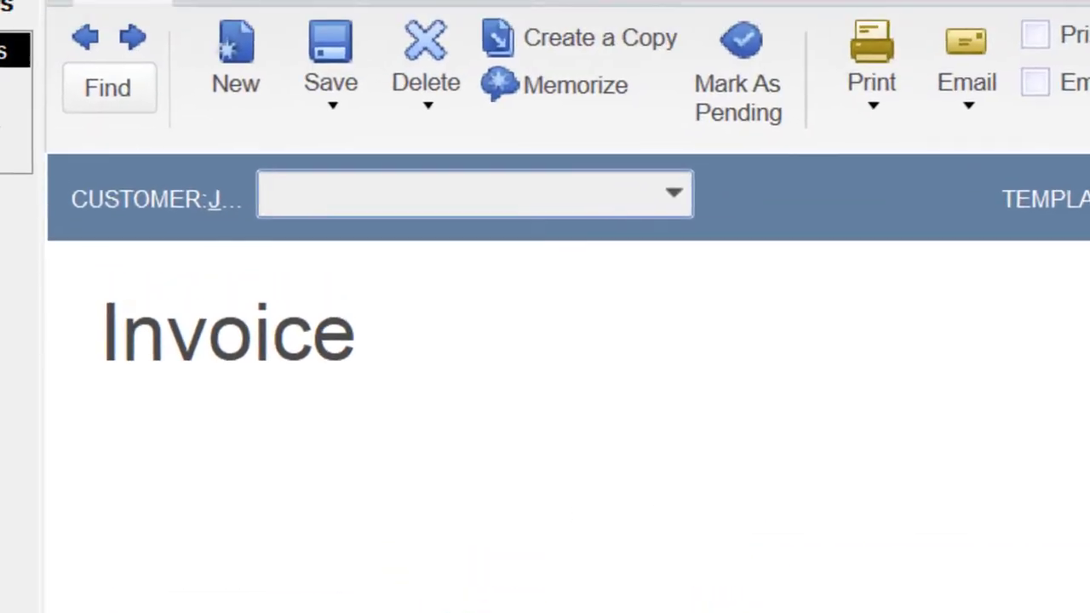
Choose Customer 1 for the new invoice and add both outstanding billable time entries, dated 02/13 and 02/15.
key(Down)
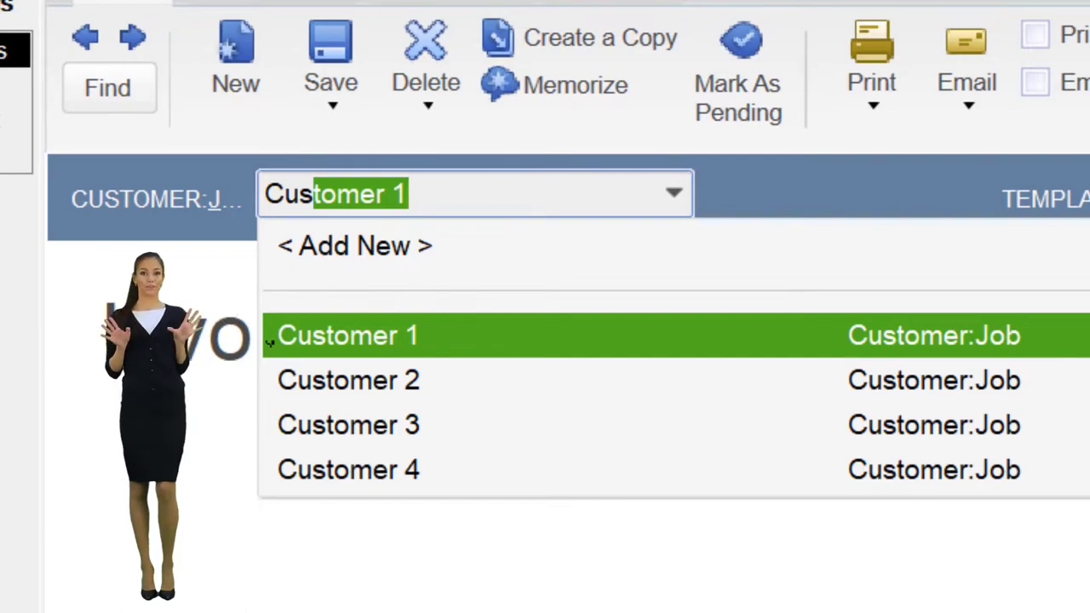
key(Tab)
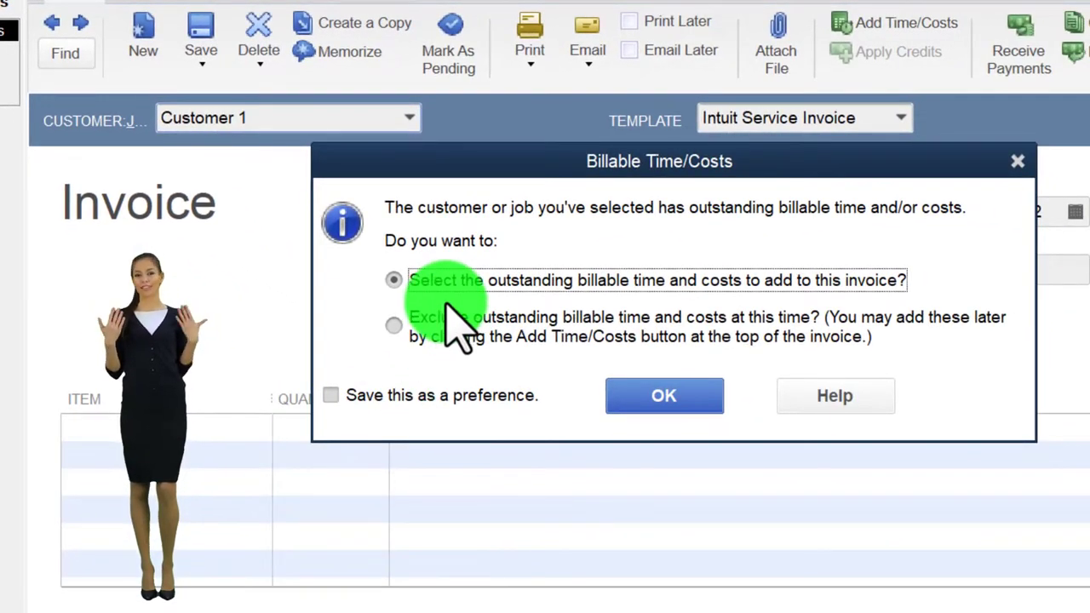
click(652, 399)
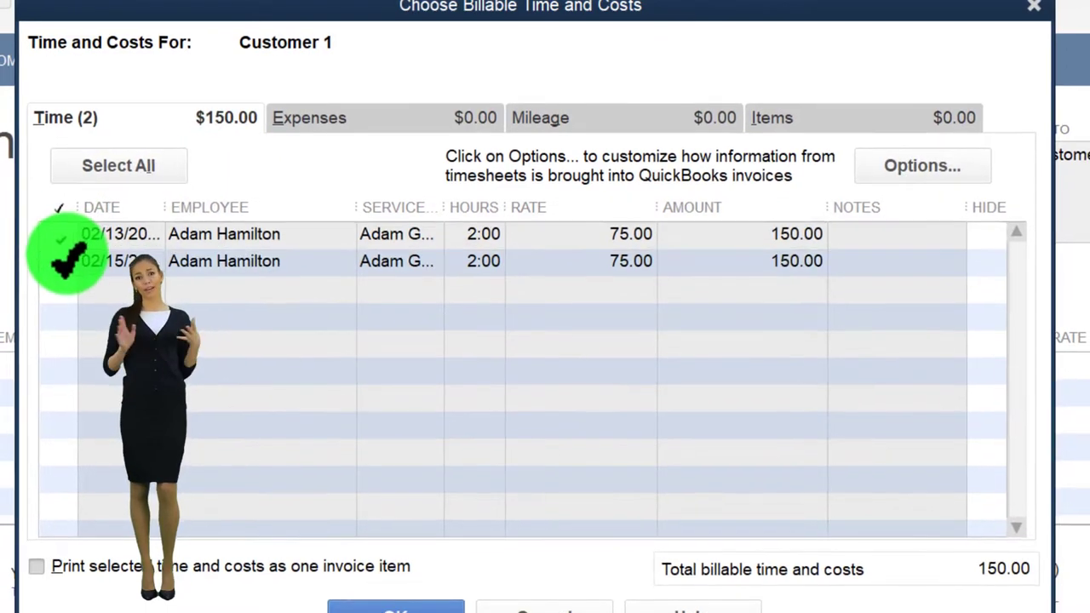
click(57, 261)
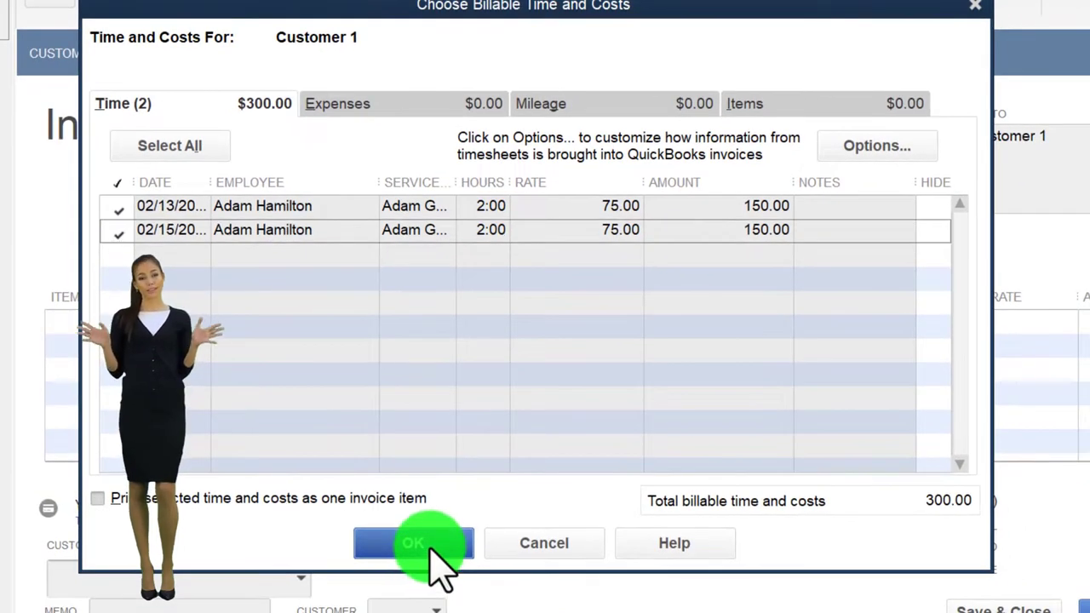
click(426, 543)
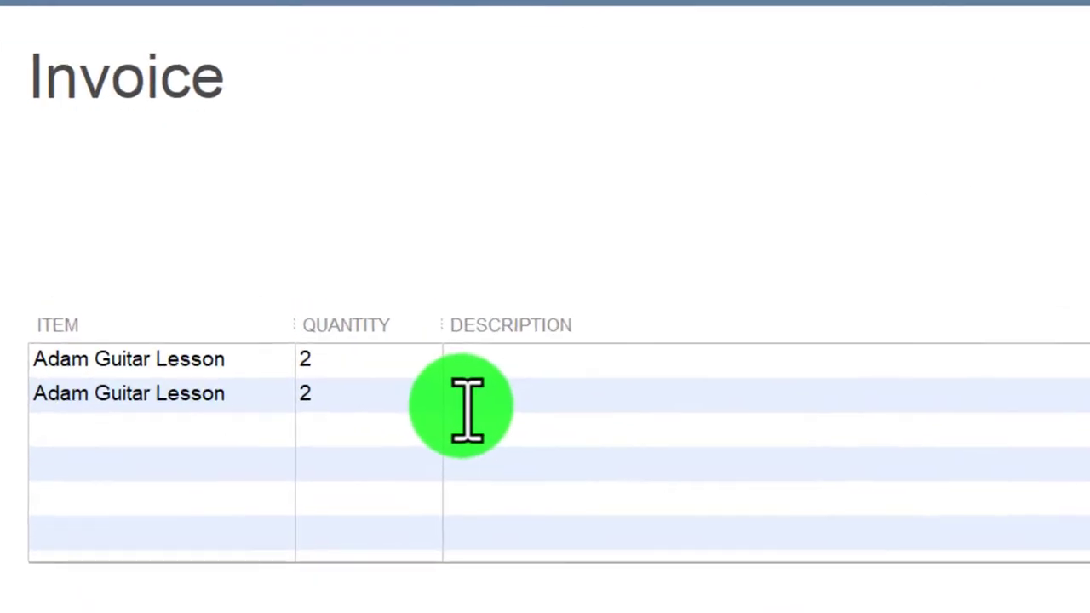
Review the item, quantity, rate, amount and tax code of both Adam Guitar Lesson lines on the invoice.
key(Tab)
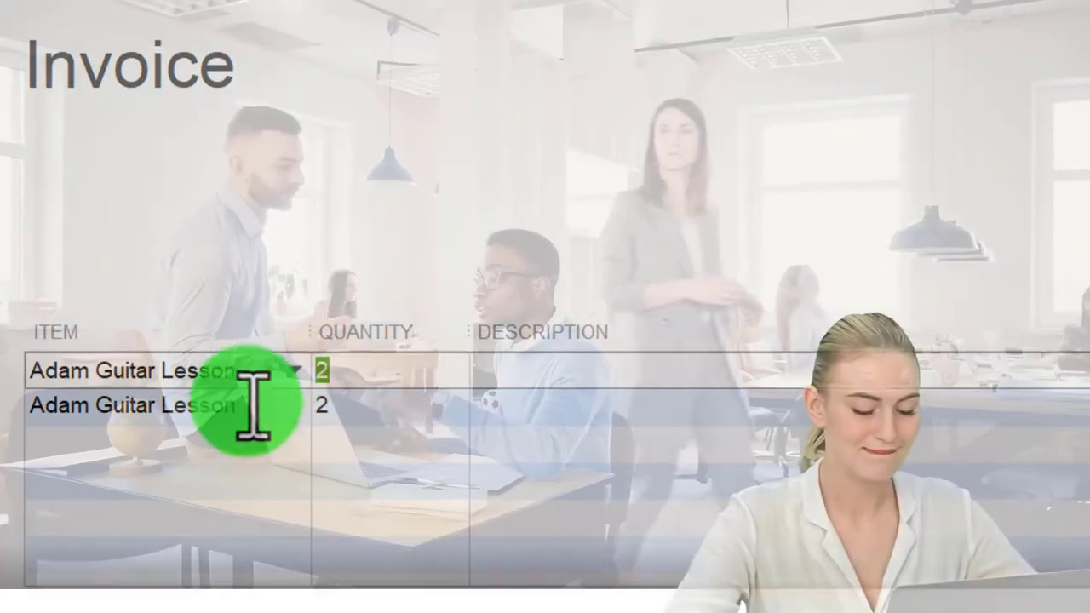
key(Tab)
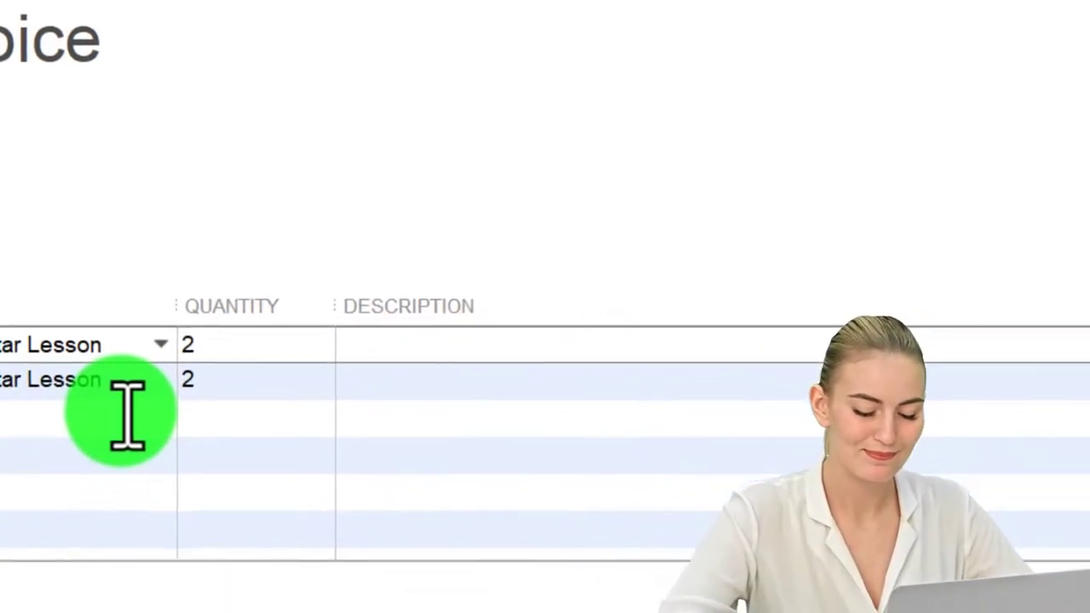
key(Tab)
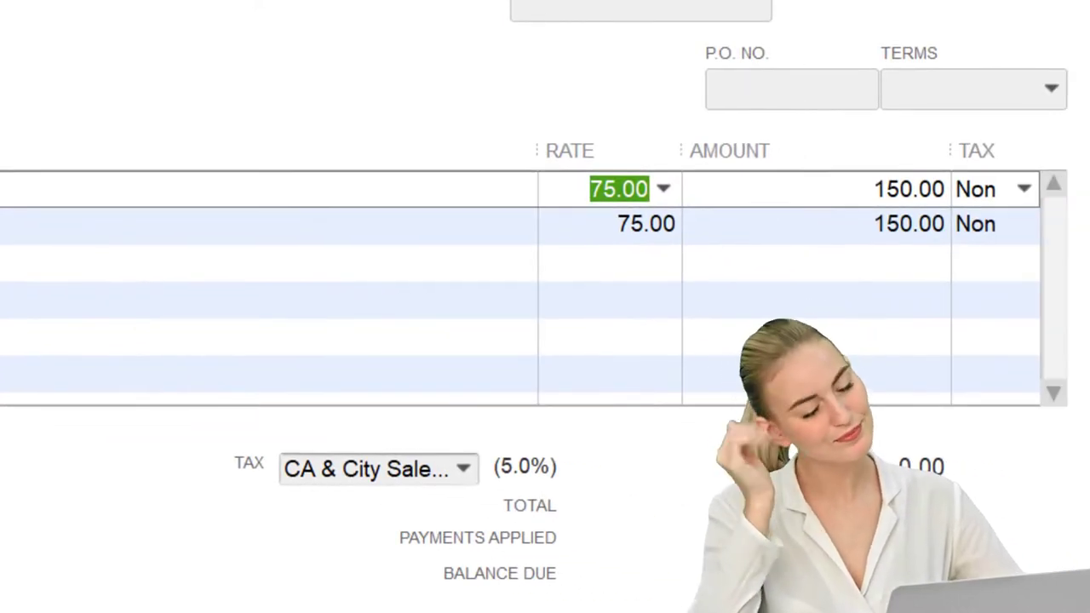
key(Tab)
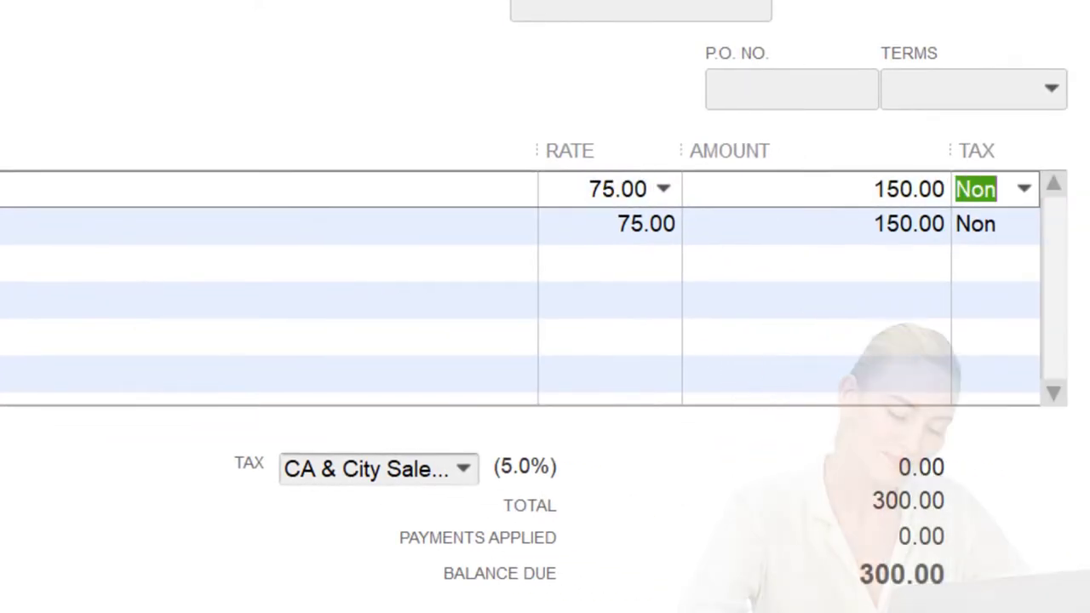
key(Tab)
key(Tab)
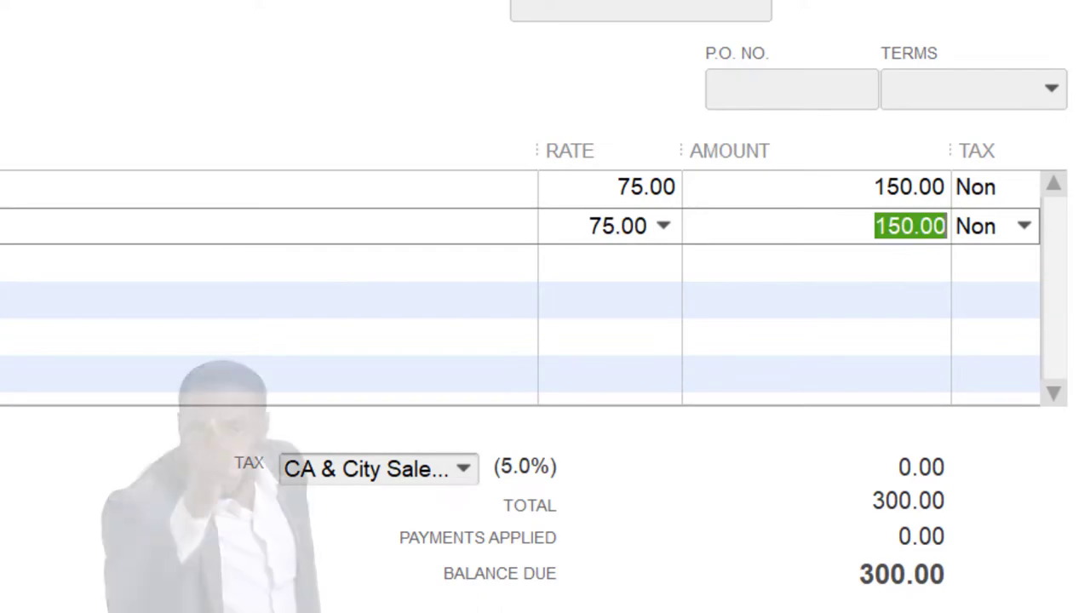
key(Tab)
key(Tab)
click(241, 285)
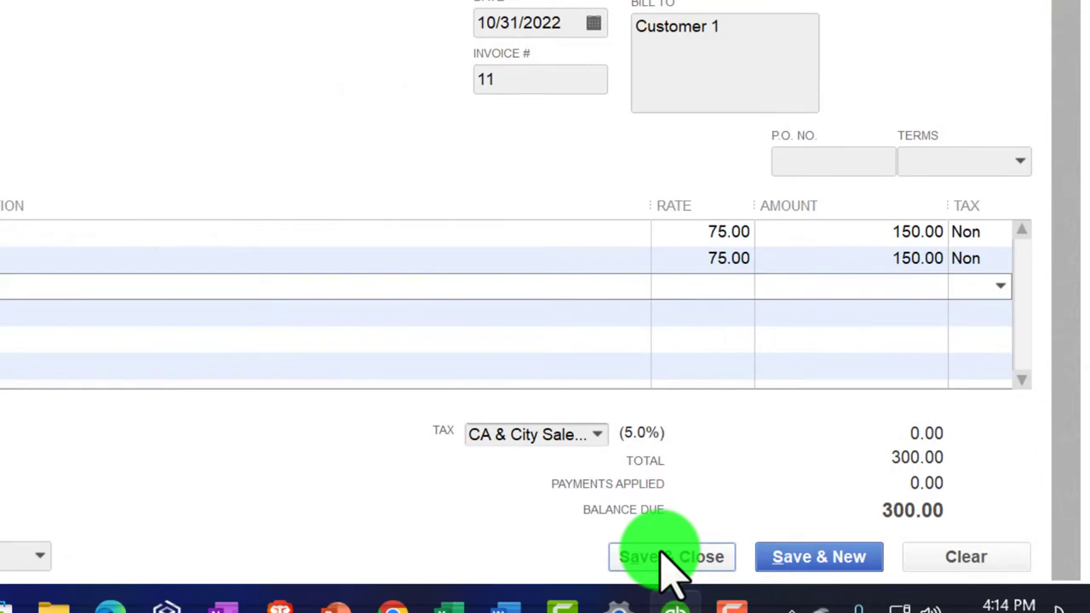
Dismiss the missing e-mail address request, turn off Email Later, and save and close Customer 1's invoice.
click(669, 558)
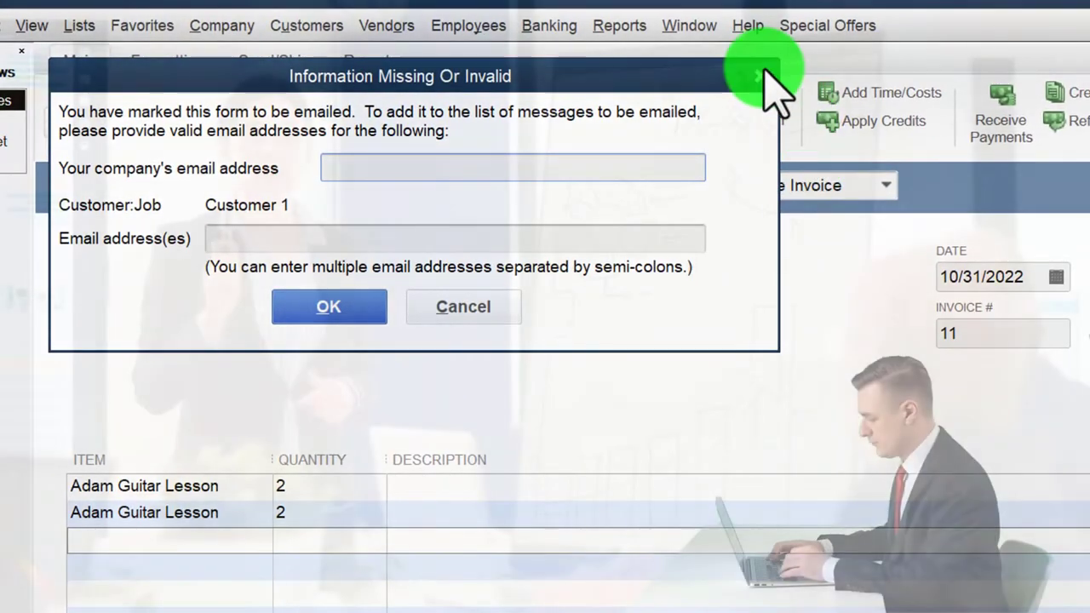
click(758, 75)
click(622, 118)
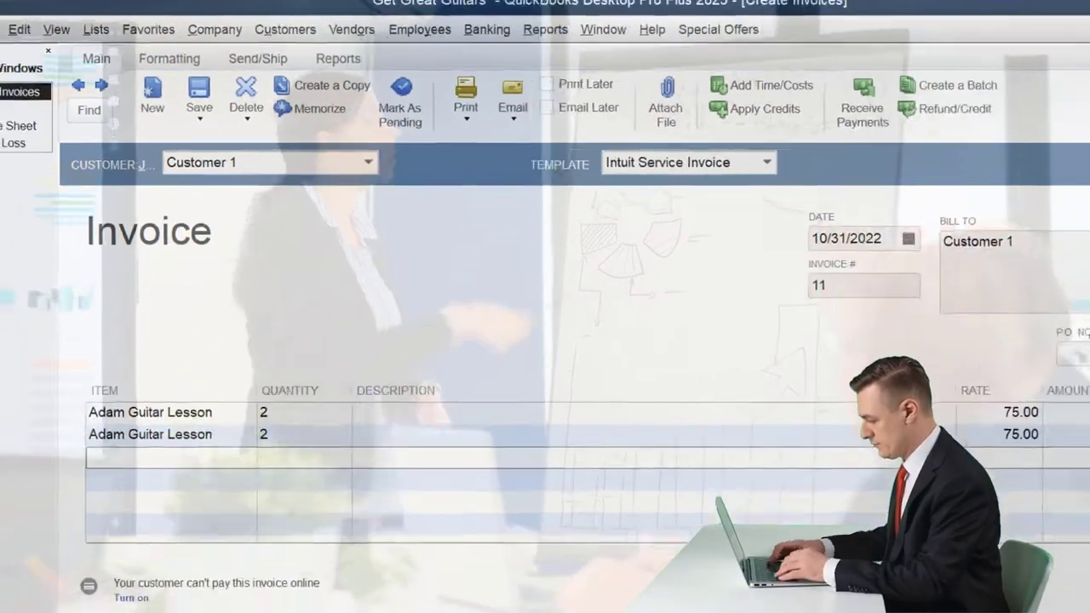
key(alt+a)
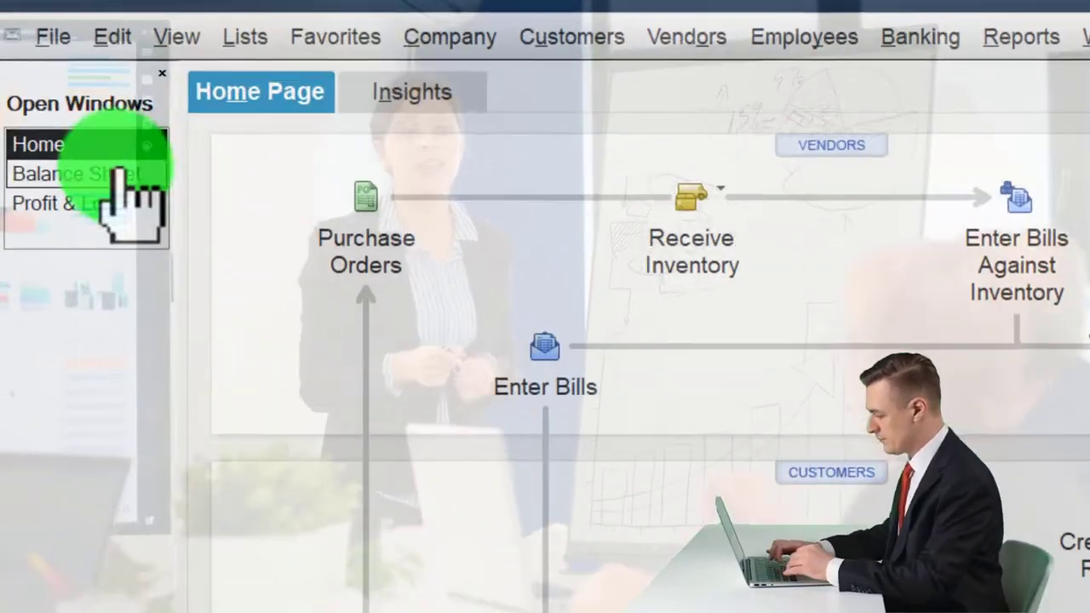
List the Balance Sheet's Accounts Receivable transactions from 01/01/2022 and open Customer 1's invoice.
click(38, 96)
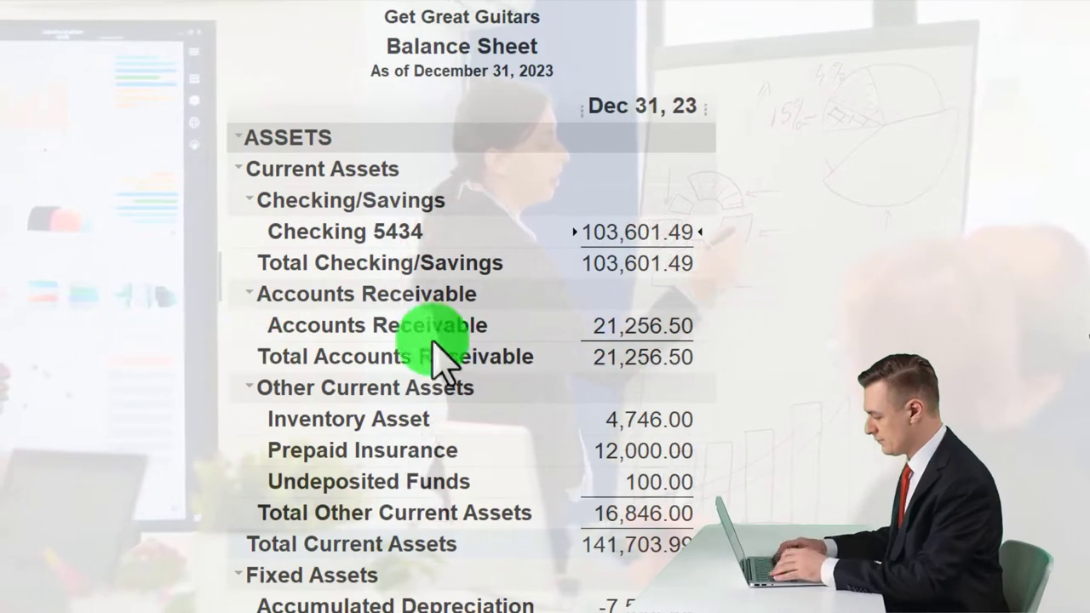
double_click(661, 327)
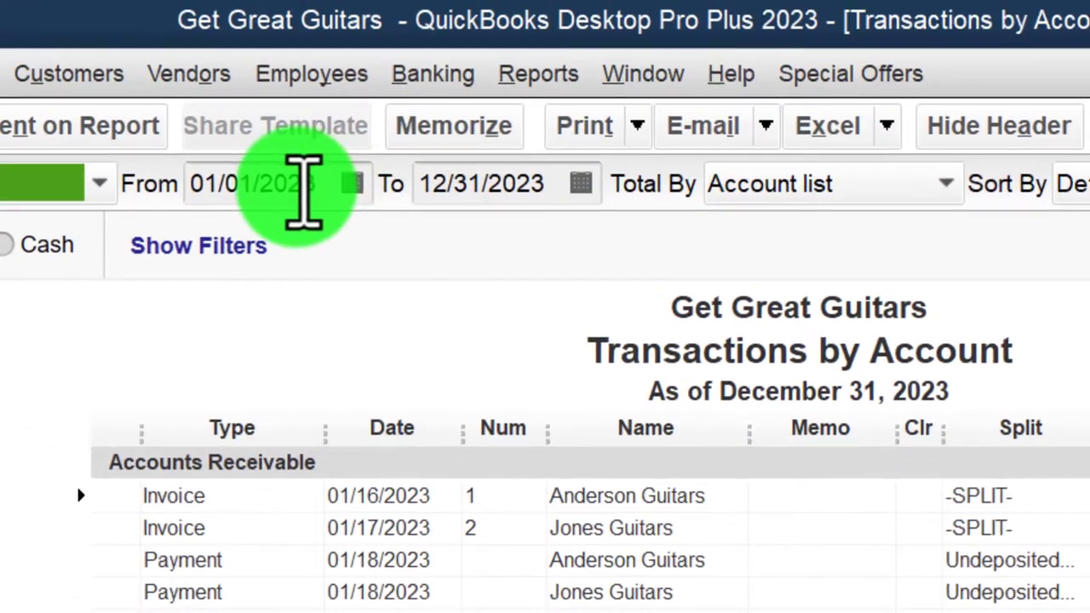
click(334, 194)
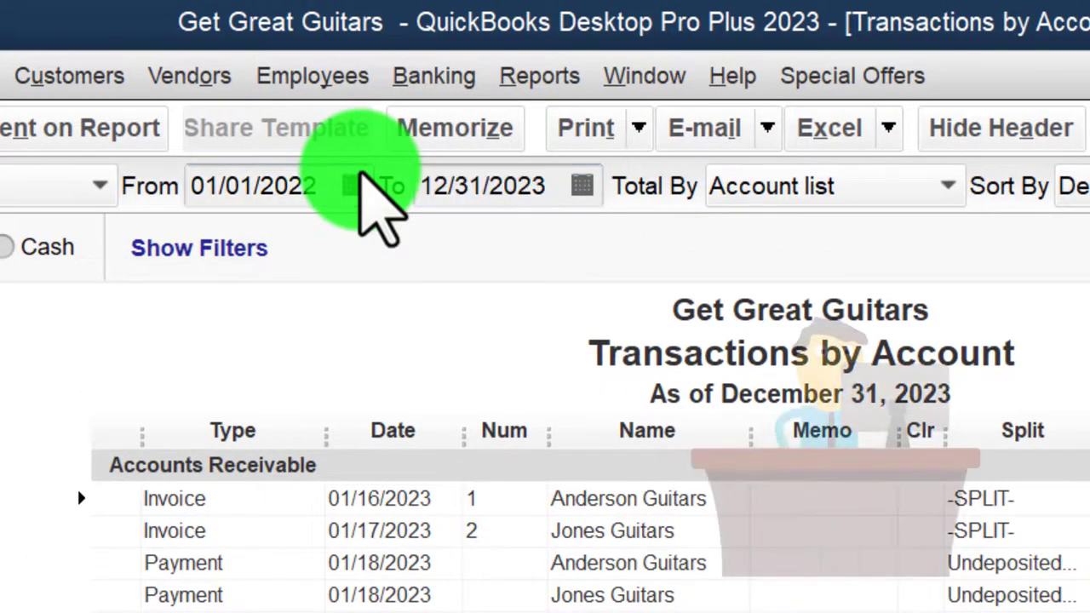
key(Tab)
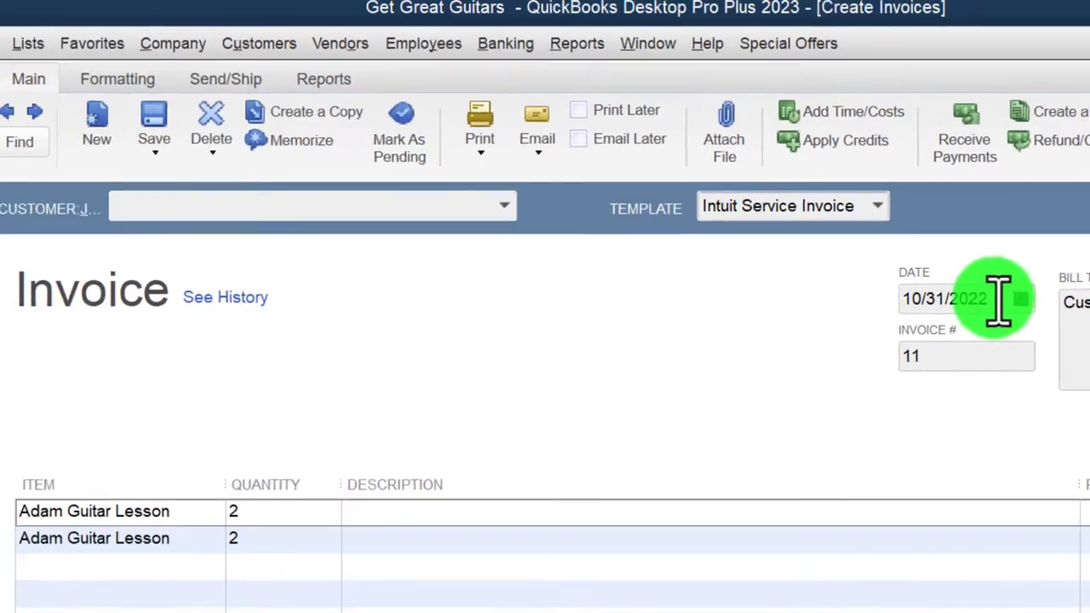
Set the invoice date to 02/27/2023 and its payment terms to Net 30.
click(749, 183)
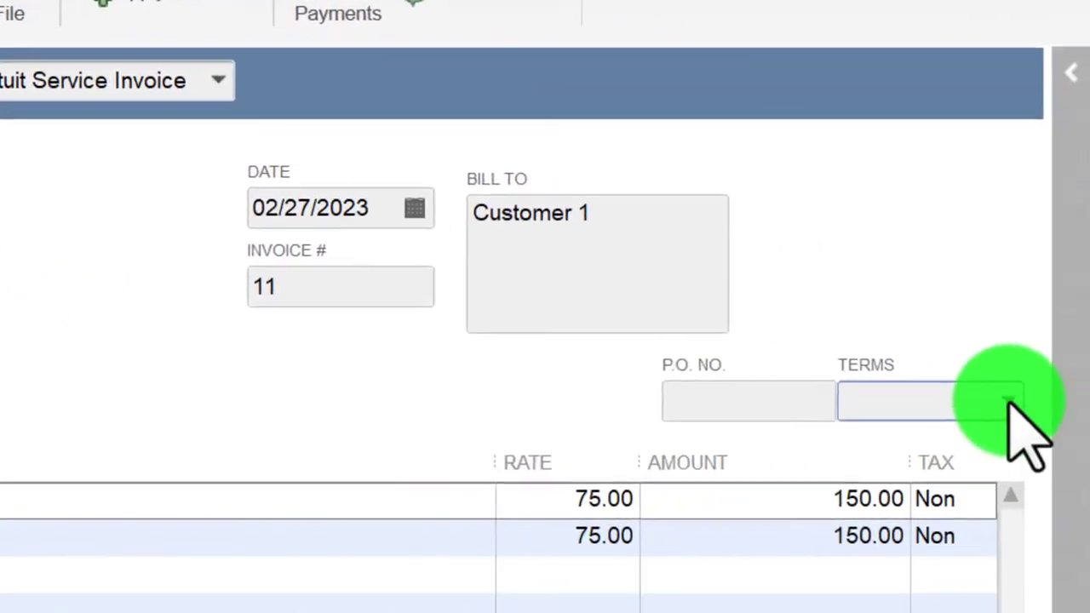
click(996, 400)
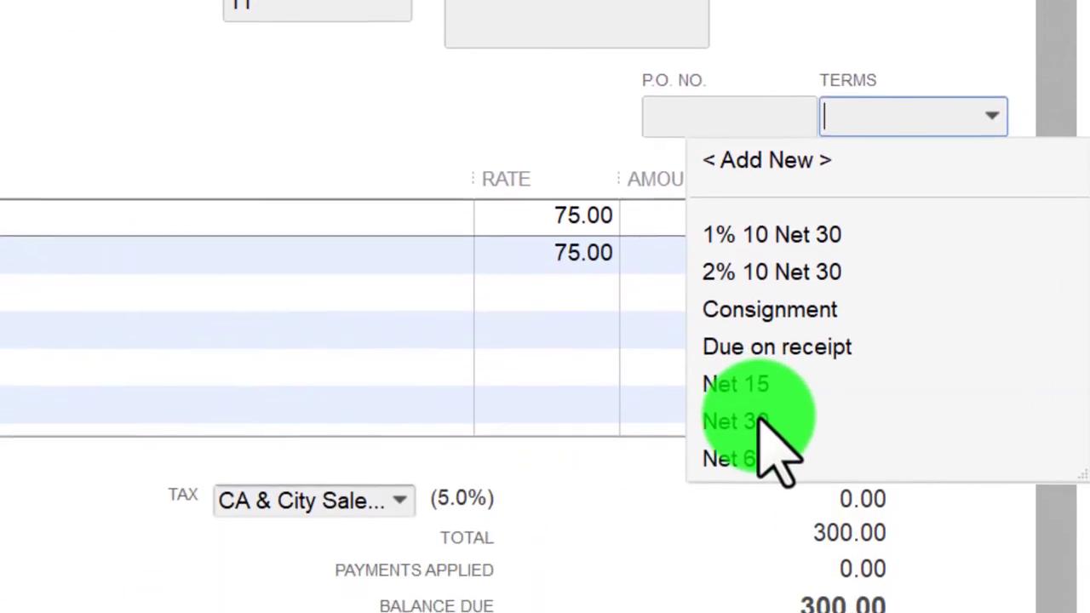
click(763, 419)
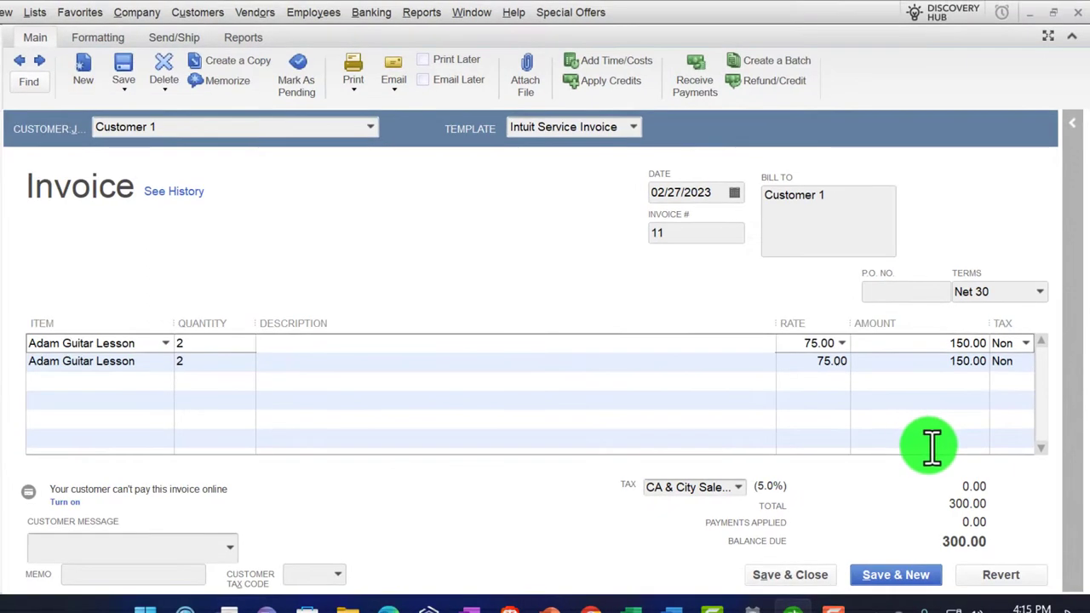
Save and close the changed invoice, making the new terms permanent for Customer 1.
click(799, 575)
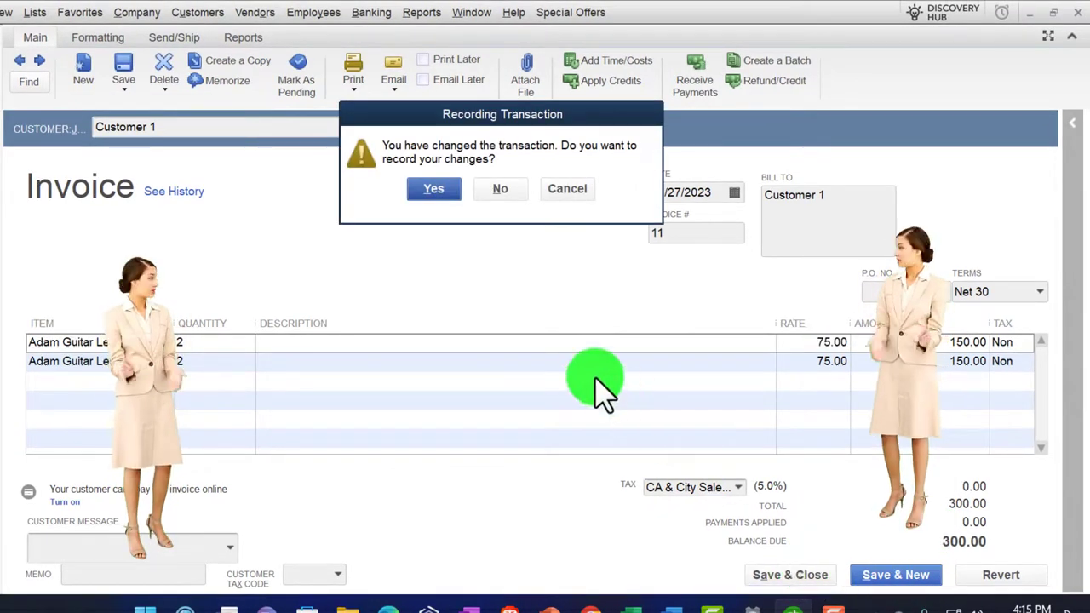
click(433, 189)
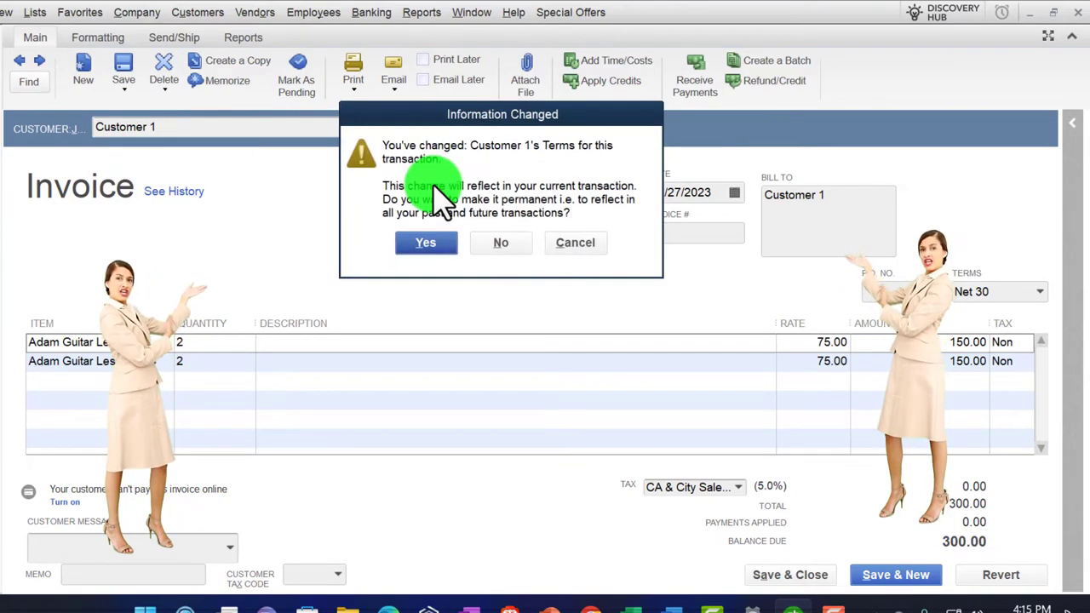
click(425, 242)
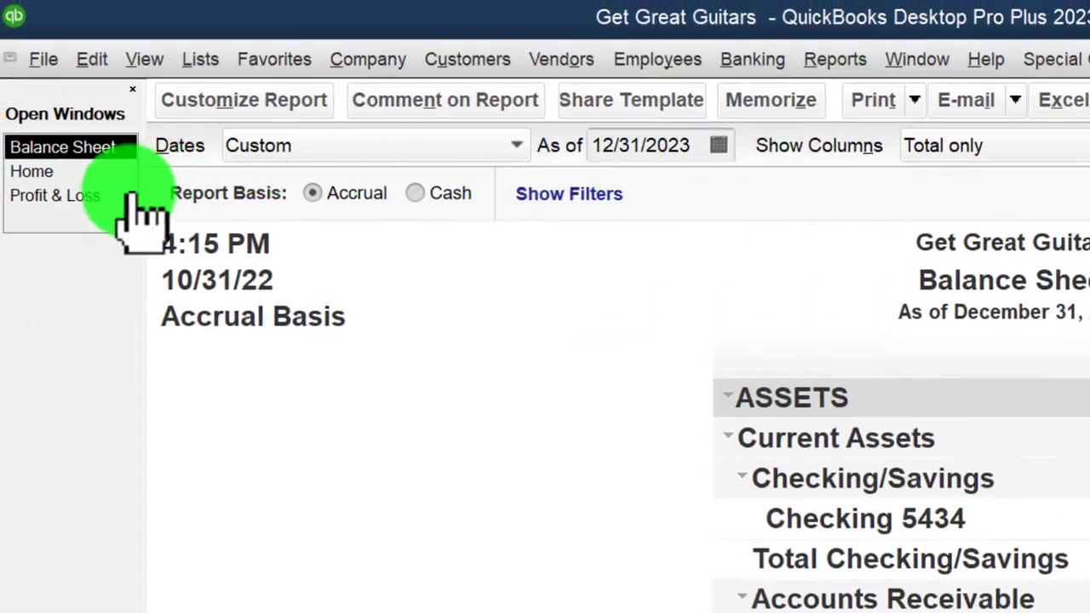
Examine Customer 1's invoice in the Profit & Loss report's Service Revenue detail, and close the invoice and the detail report.
click(89, 201)
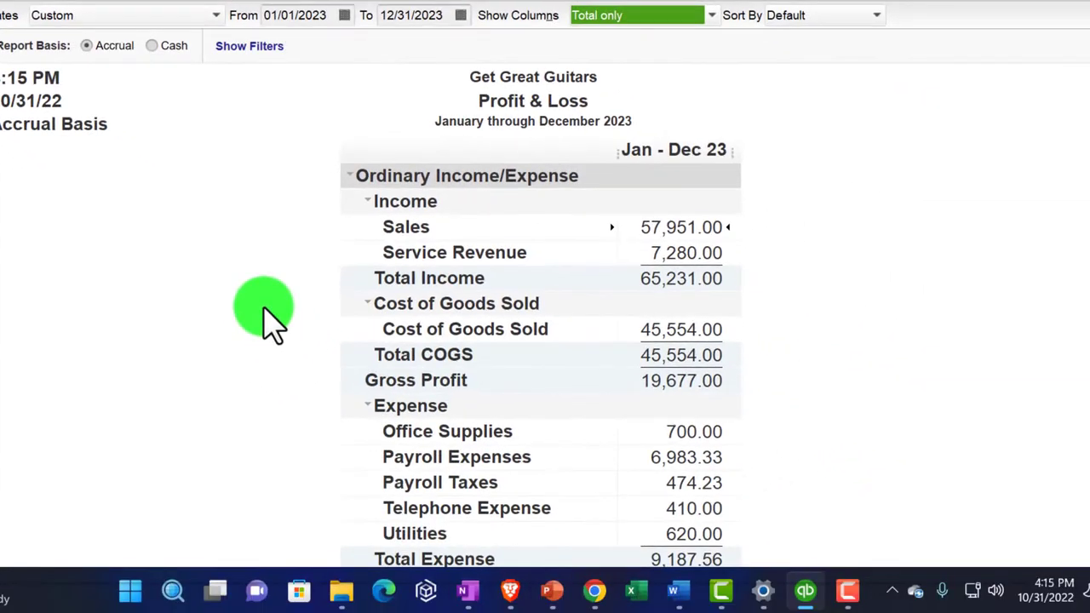
double_click(677, 253)
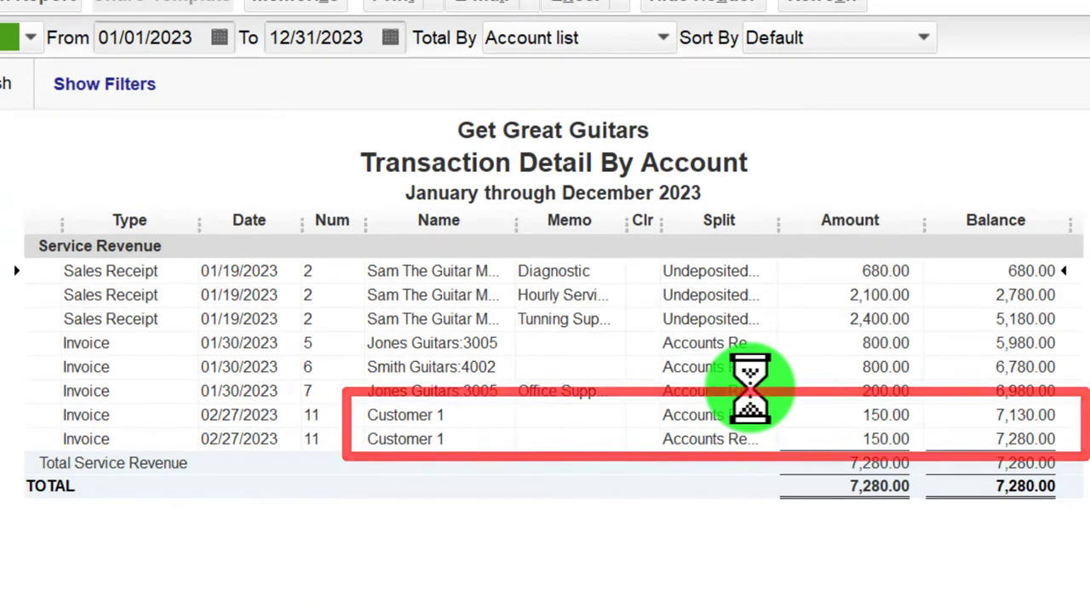
double_click(864, 441)
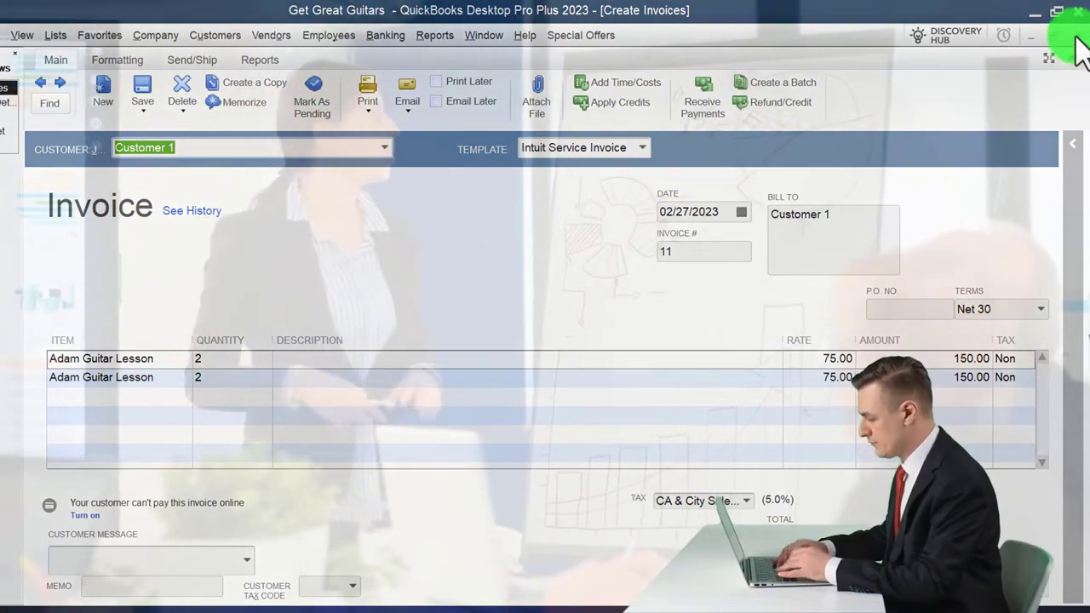
click(1078, 35)
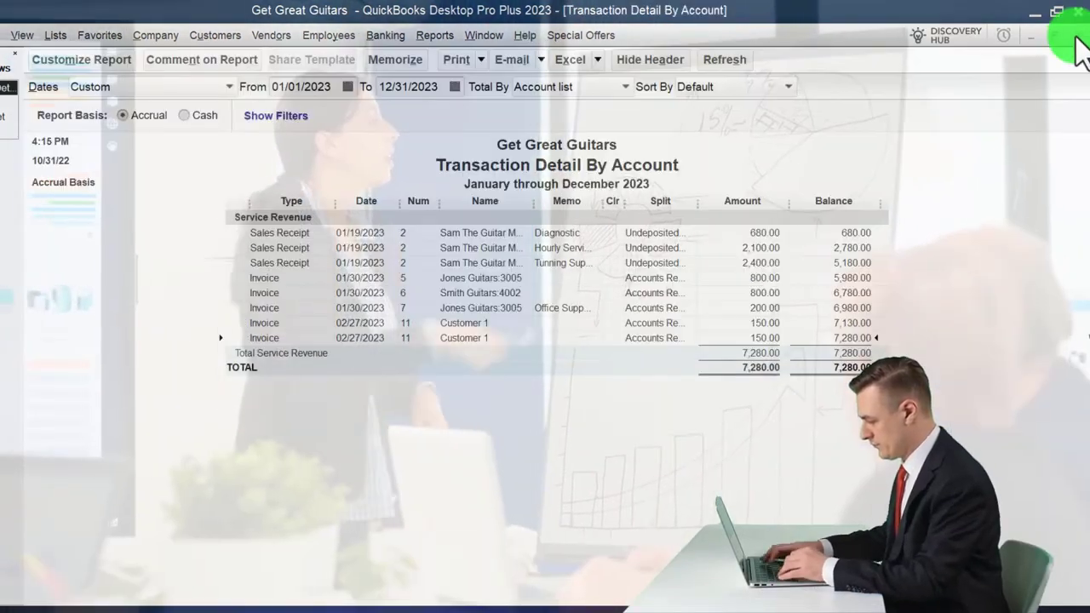
click(1074, 37)
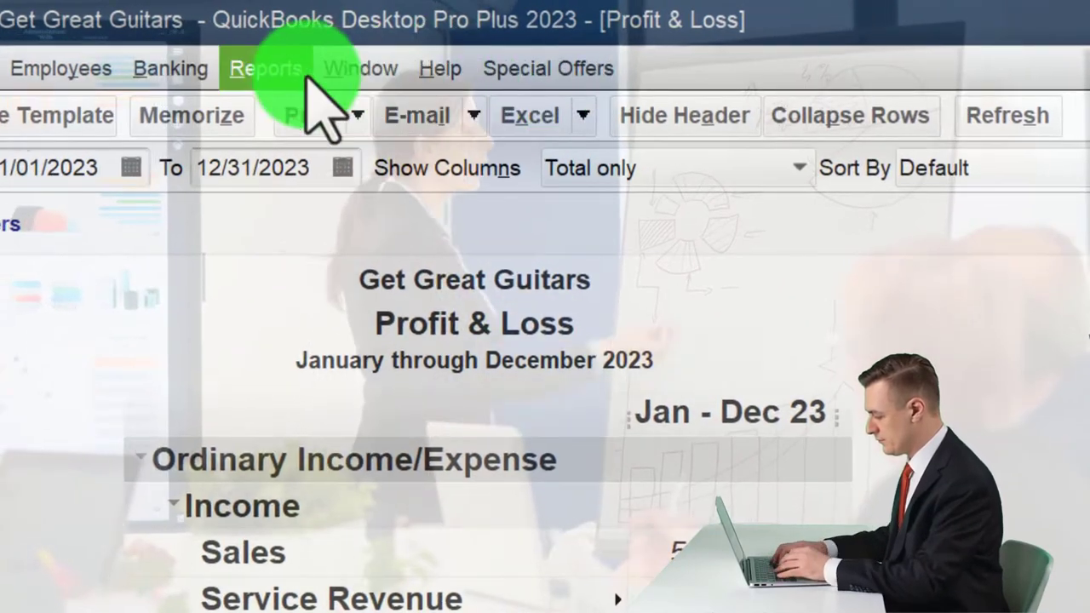
Open the Customer Balance Detail report from the Customers & Receivables reports.
click(436, 35)
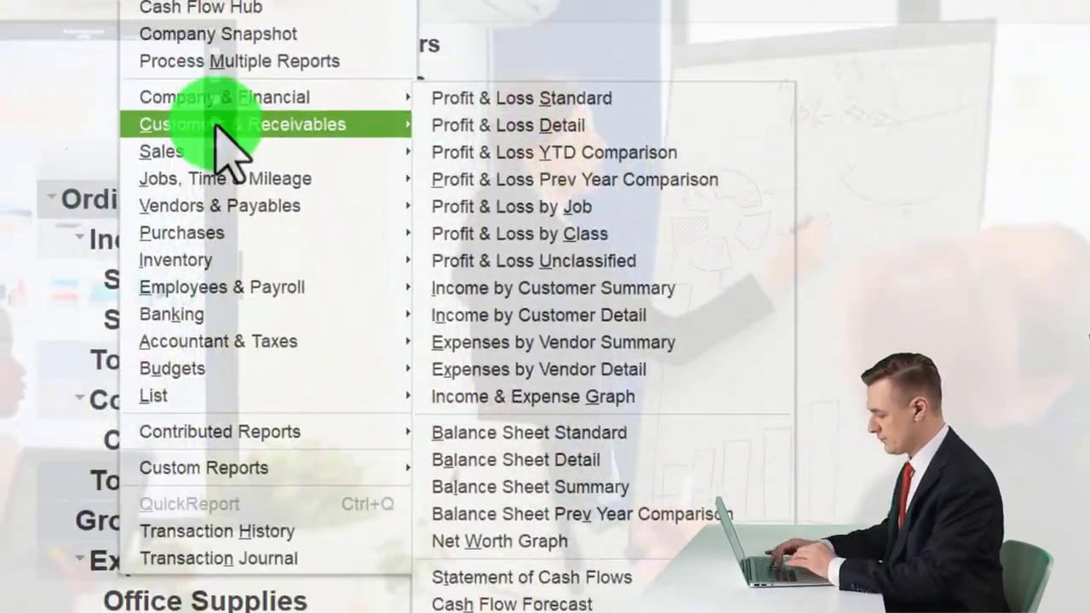
mouse_move(220, 128)
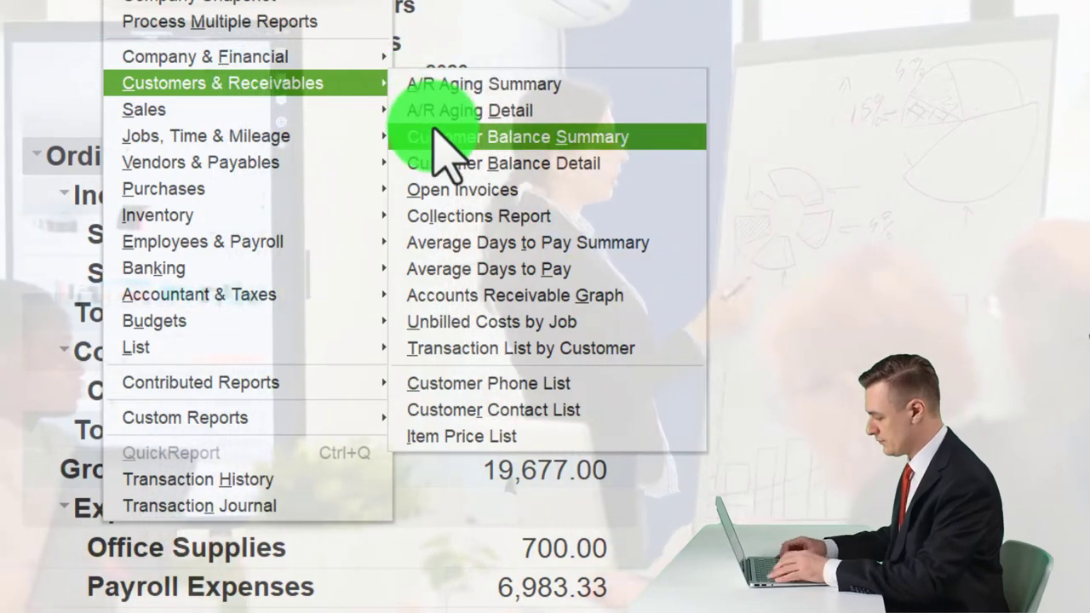
click(445, 164)
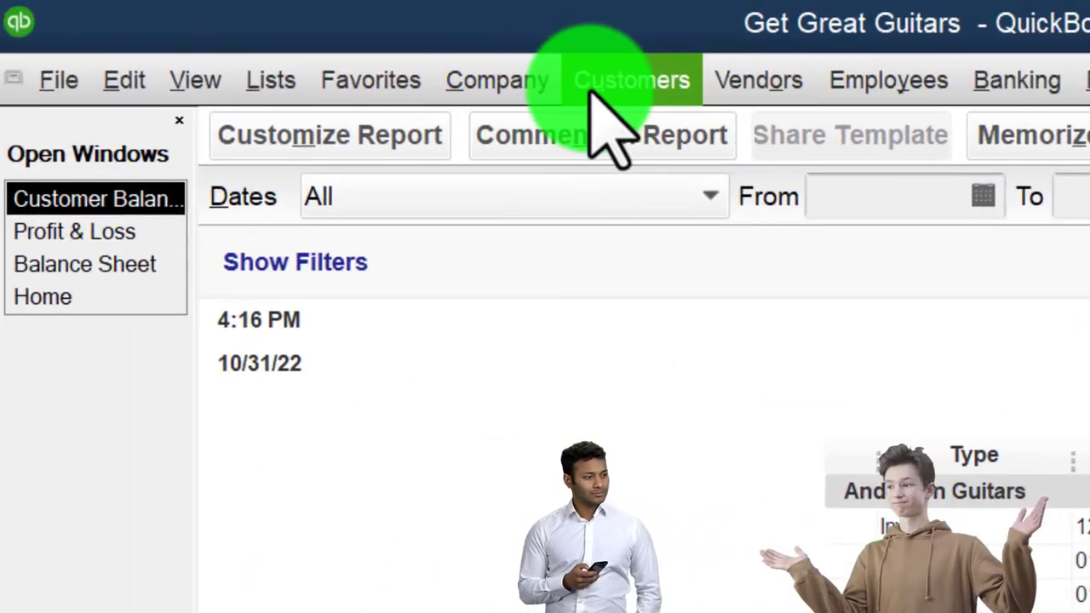
Open the Customer Center and view the open invoices in its transaction list.
click(596, 85)
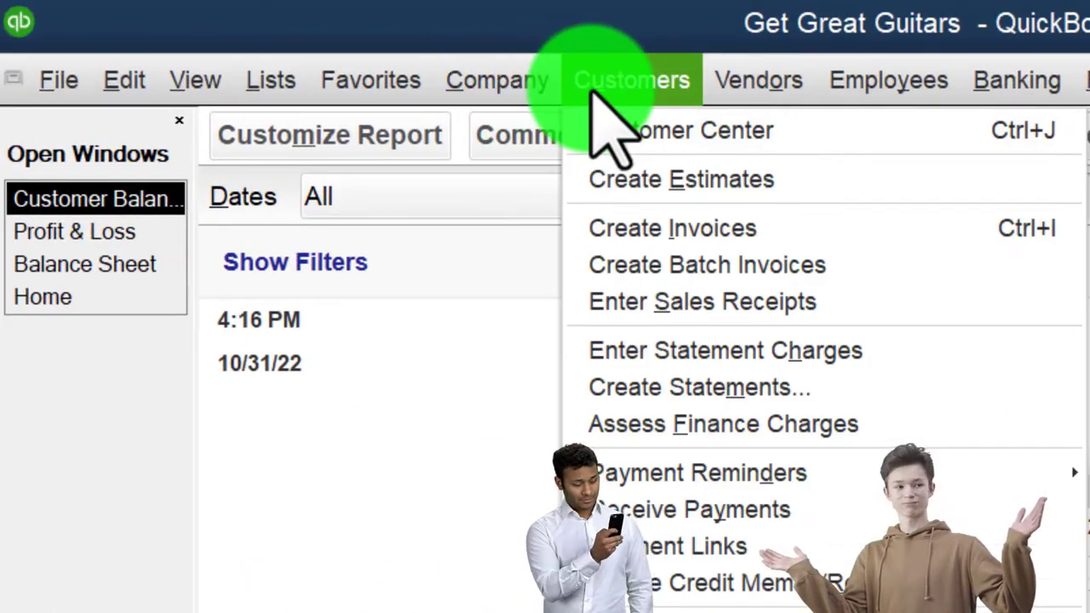
click(843, 136)
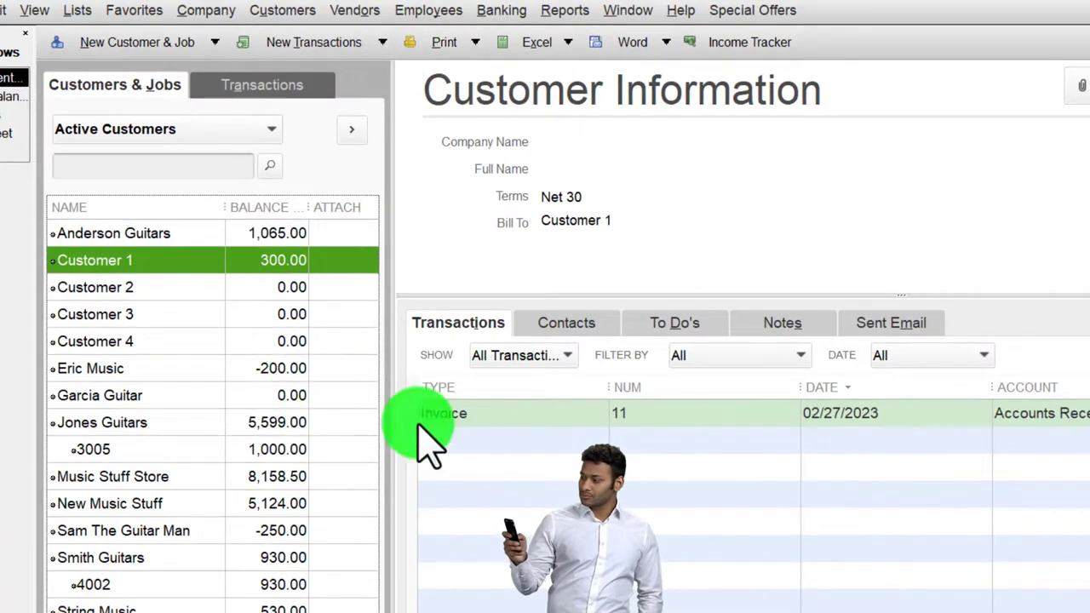
click(272, 86)
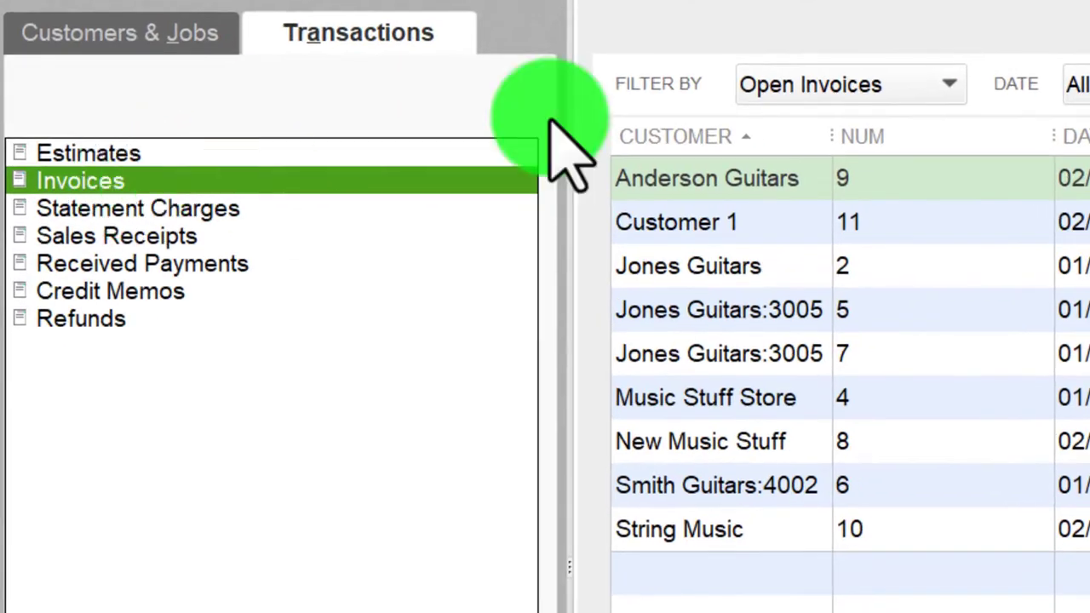
click(852, 81)
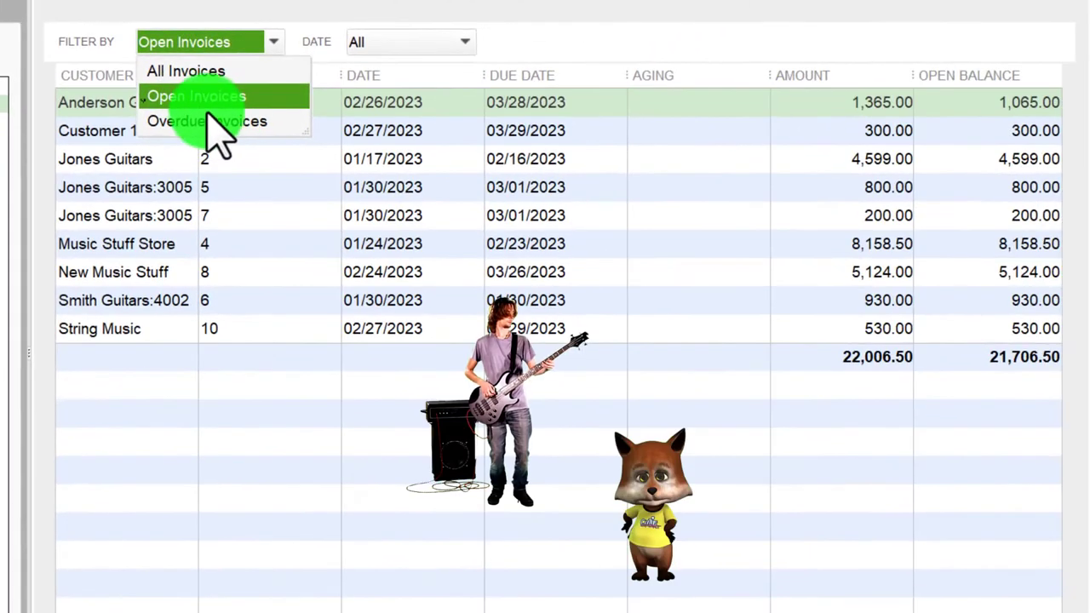
click(832, 168)
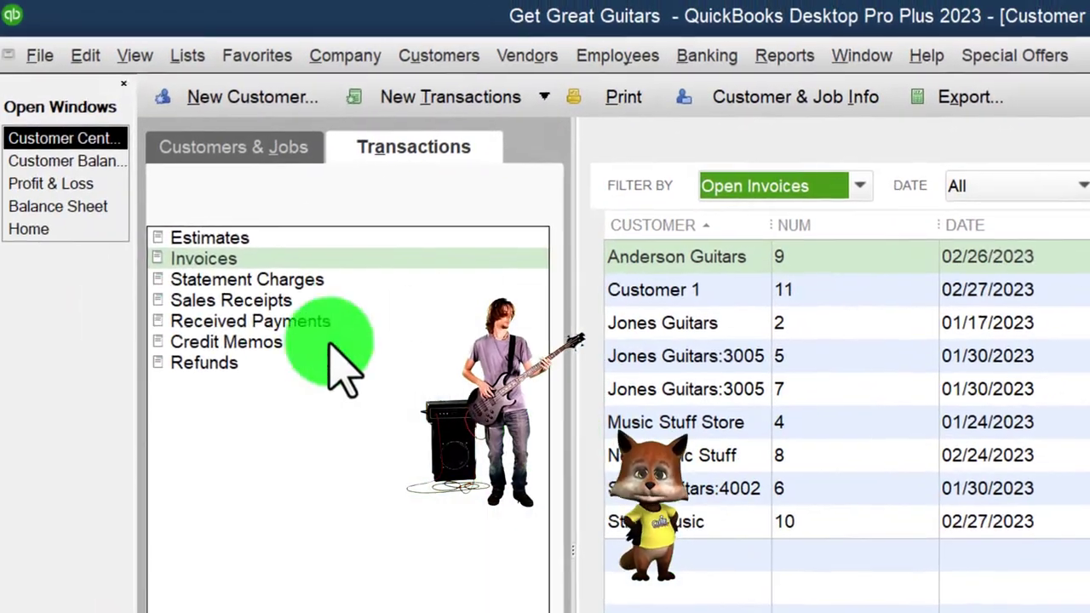
Return to the home page and start a new invoice for Customer 2.
click(74, 233)
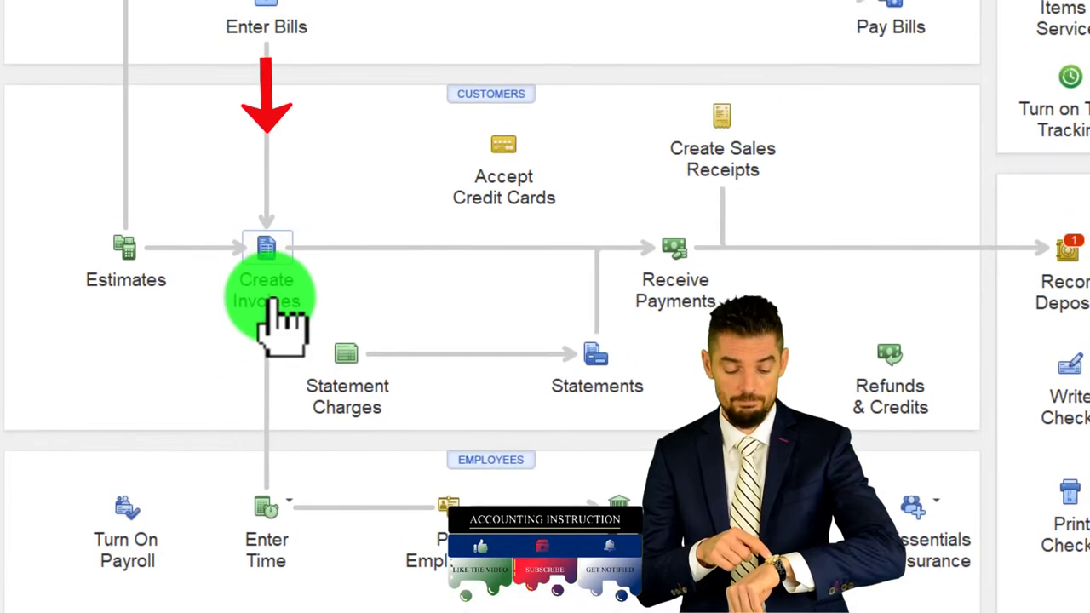
click(270, 300)
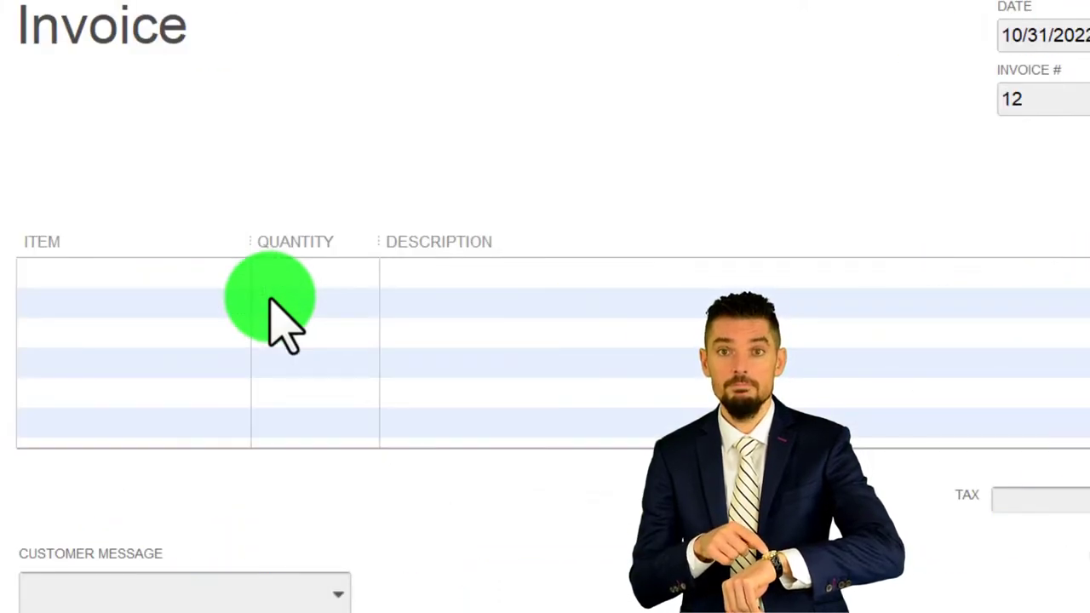
text(Customer 1)
key(Down)
key(Tab)
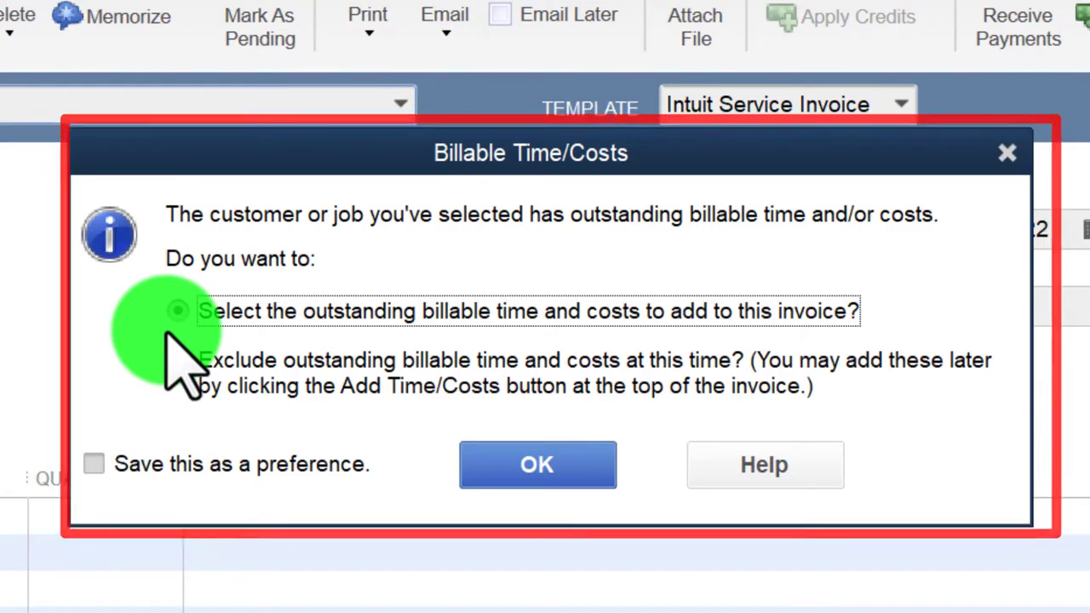
Add both of Customer 2's outstanding billable time entries, dated 02/14 and 02/16, to the invoice.
click(508, 460)
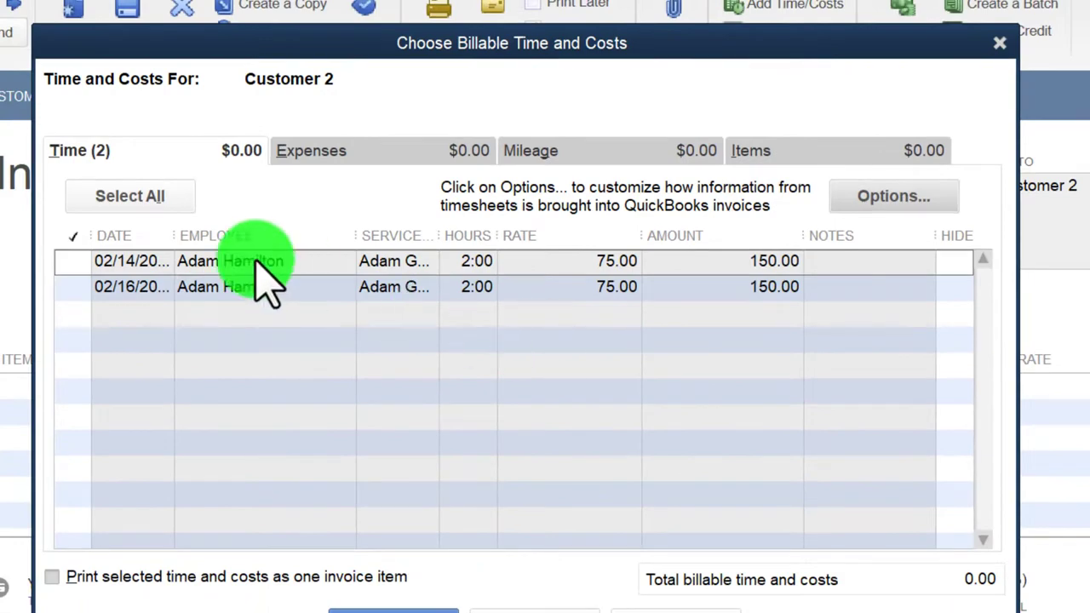
click(72, 262)
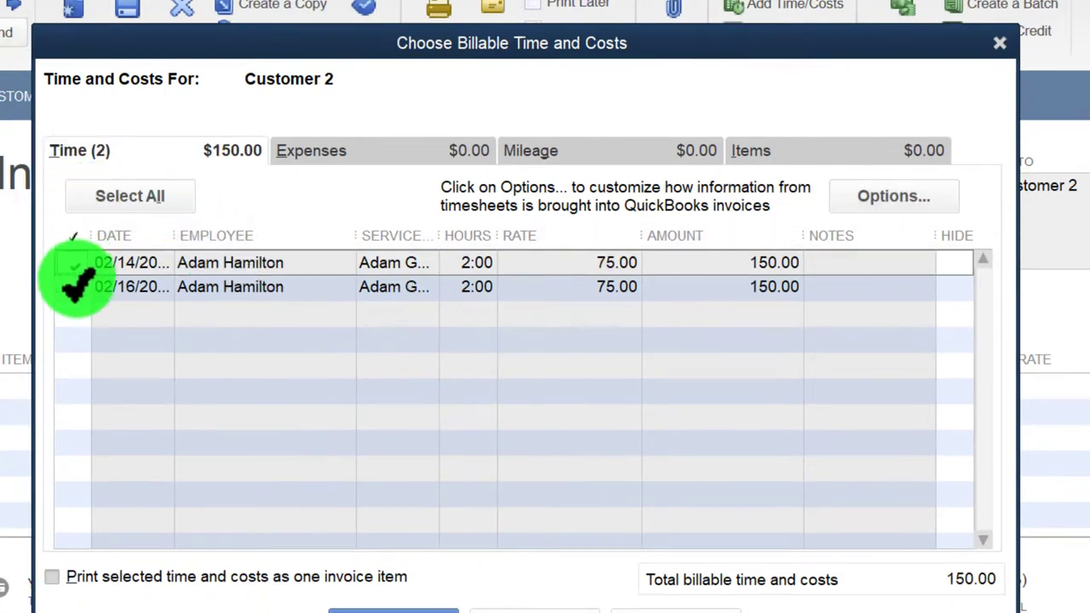
click(75, 286)
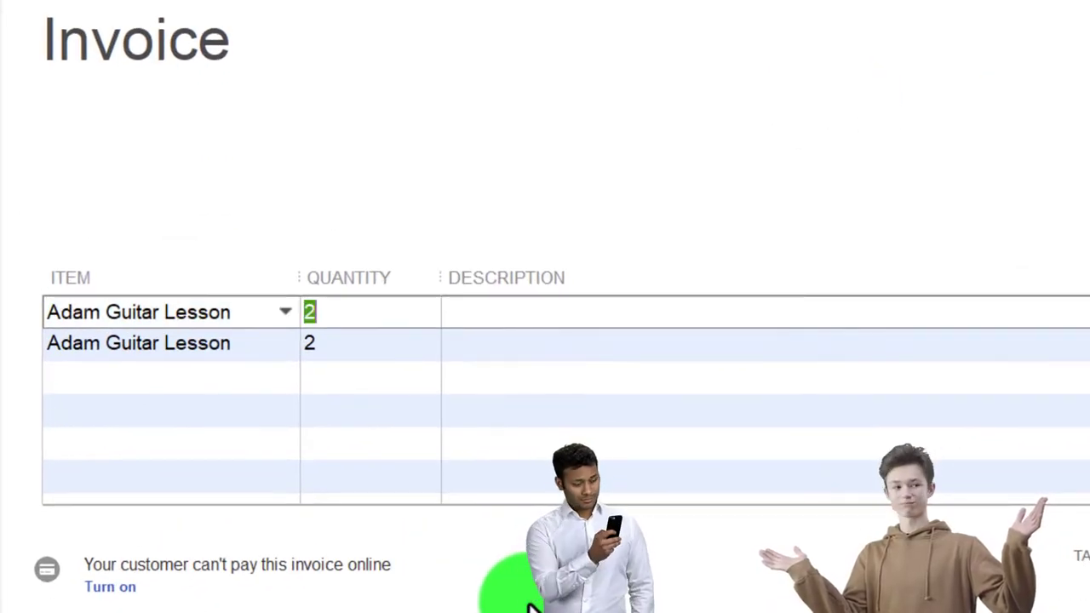
key(Tab)
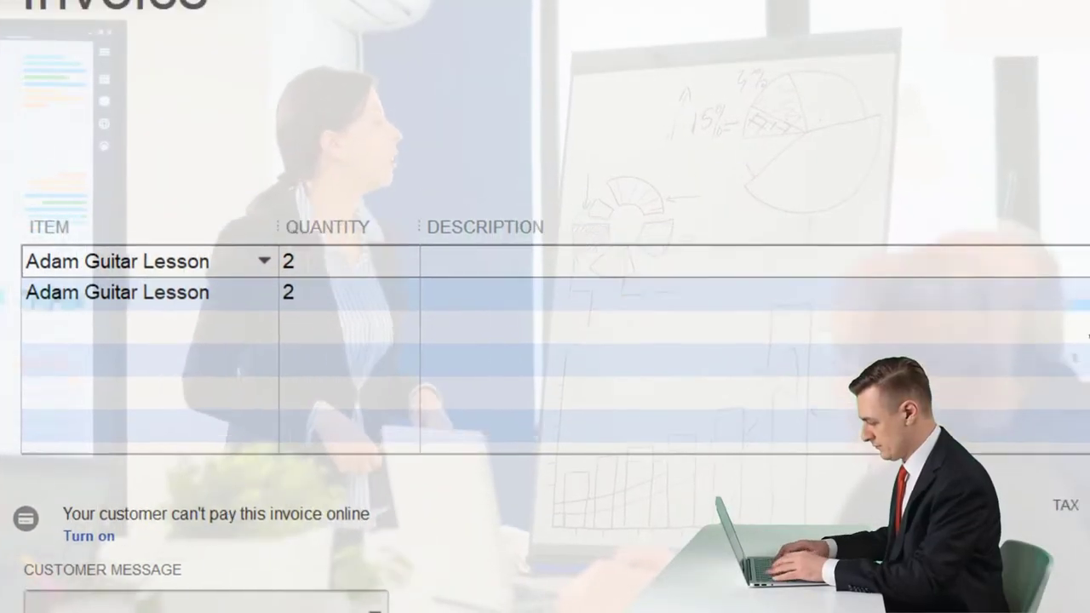
Set Customer 2's invoice date to 02/27/2023.
click(627, 292)
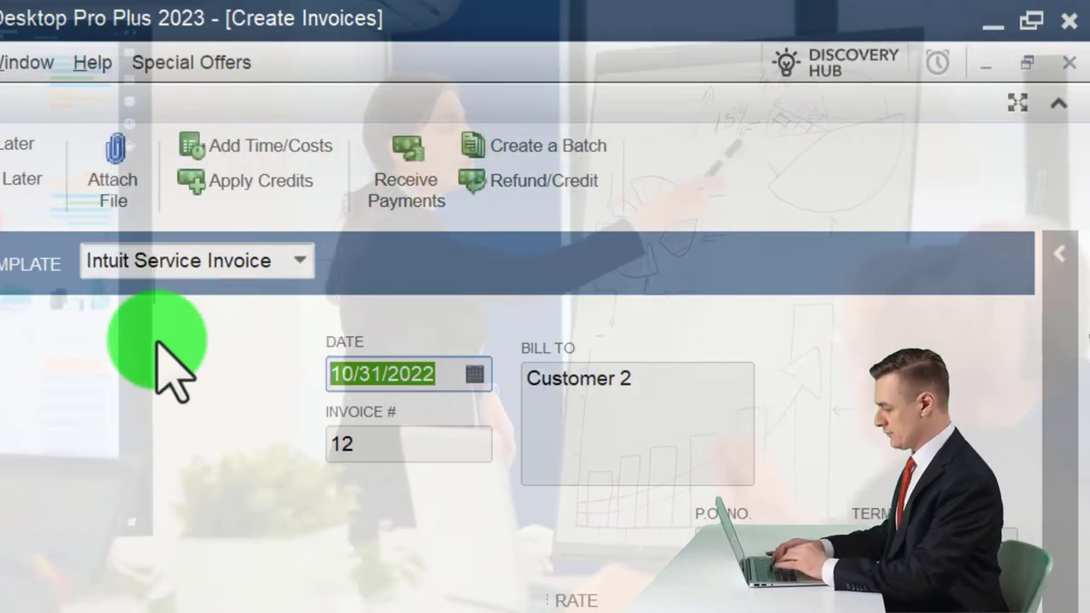
text(02/2)
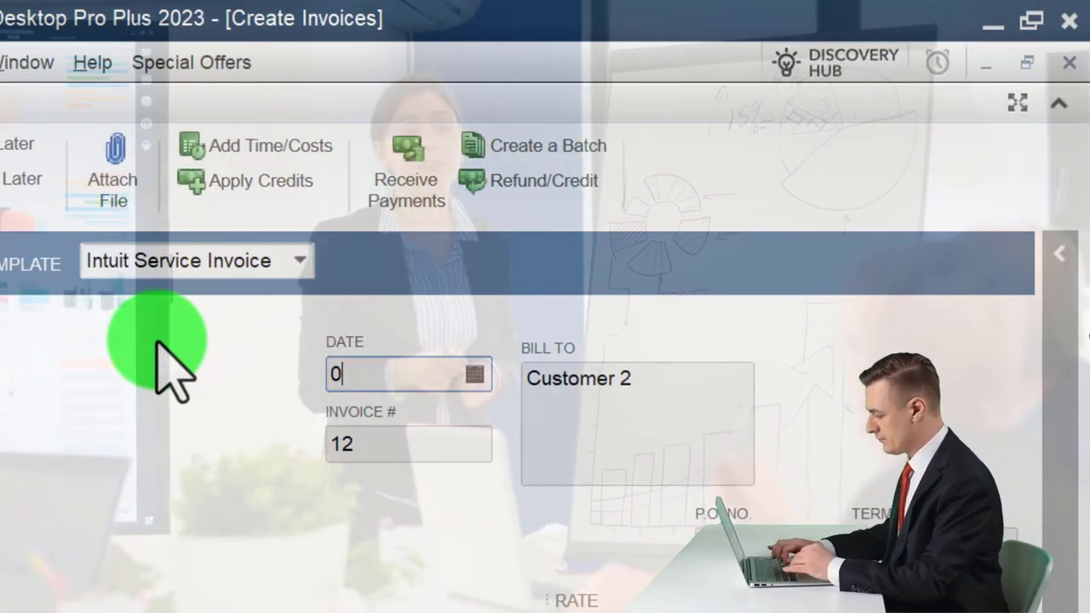
text(7/2023)
key(Tab)
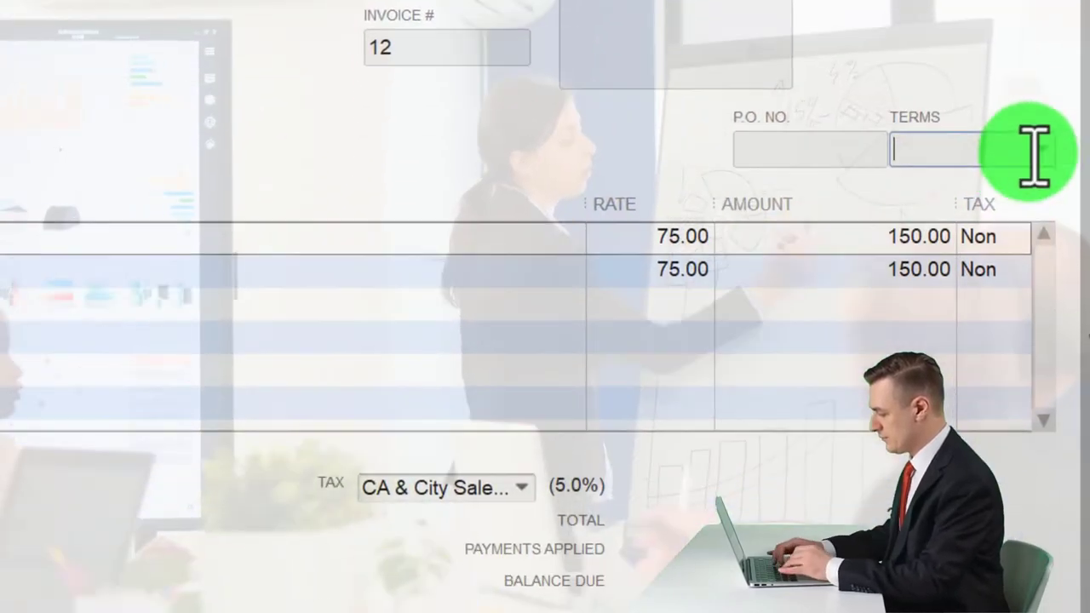
Set the payment terms on Customer 2's invoice to Net 30 and step through its guitar lesson lines.
click(1009, 550)
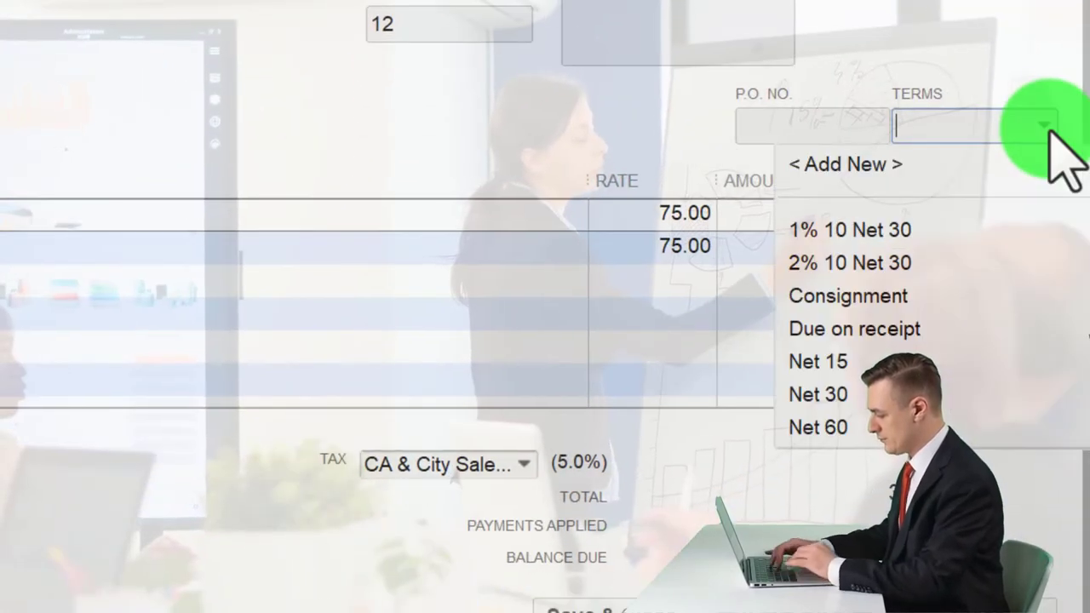
click(838, 394)
key(Tab)
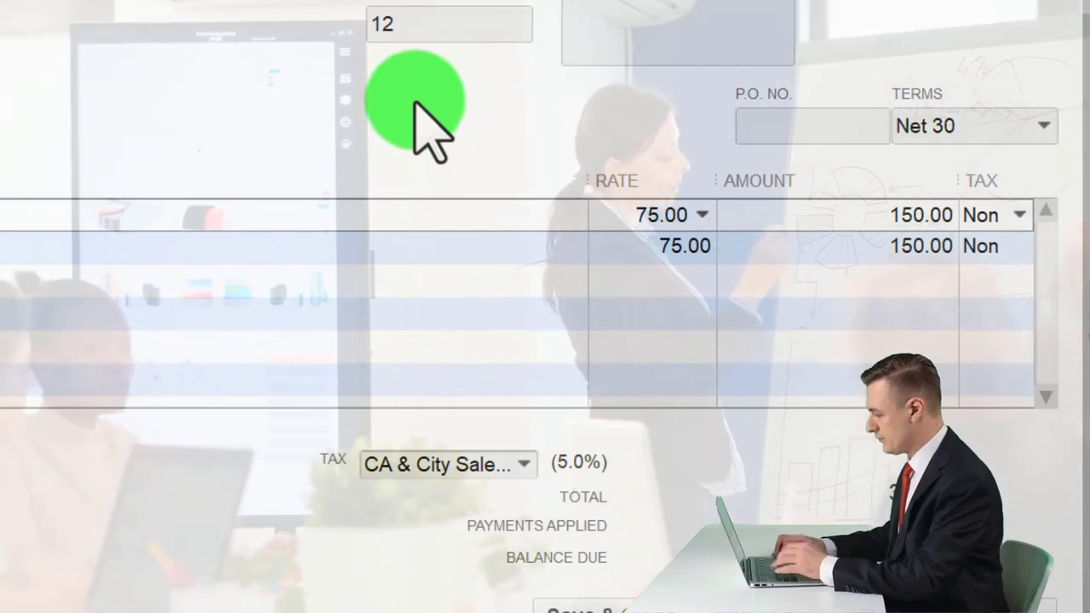
key(Tab)
key(Tab)
key(Tab)
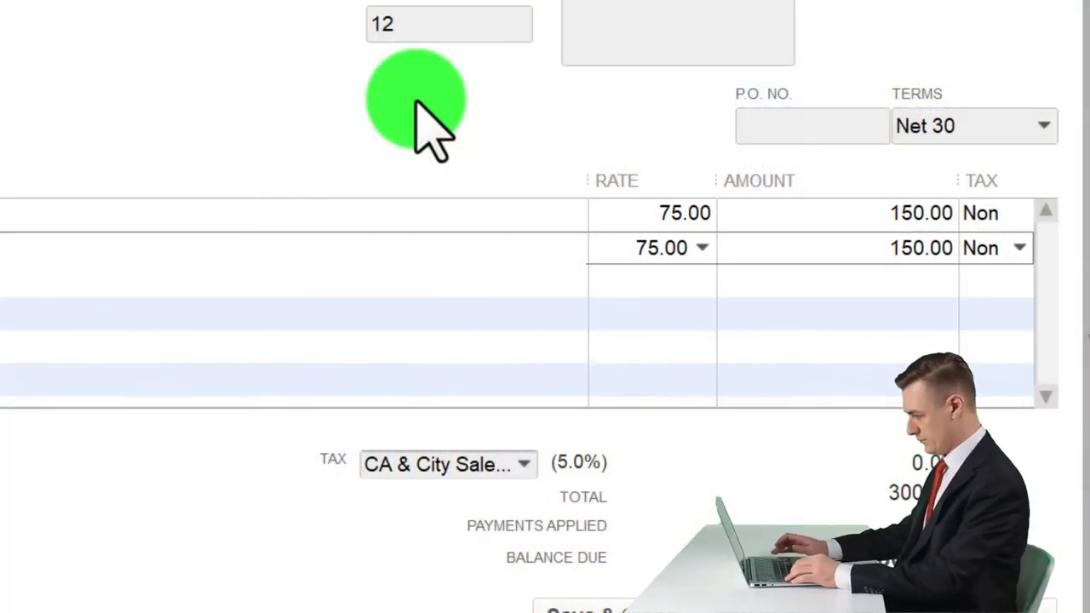
key(Tab)
key(Tab)
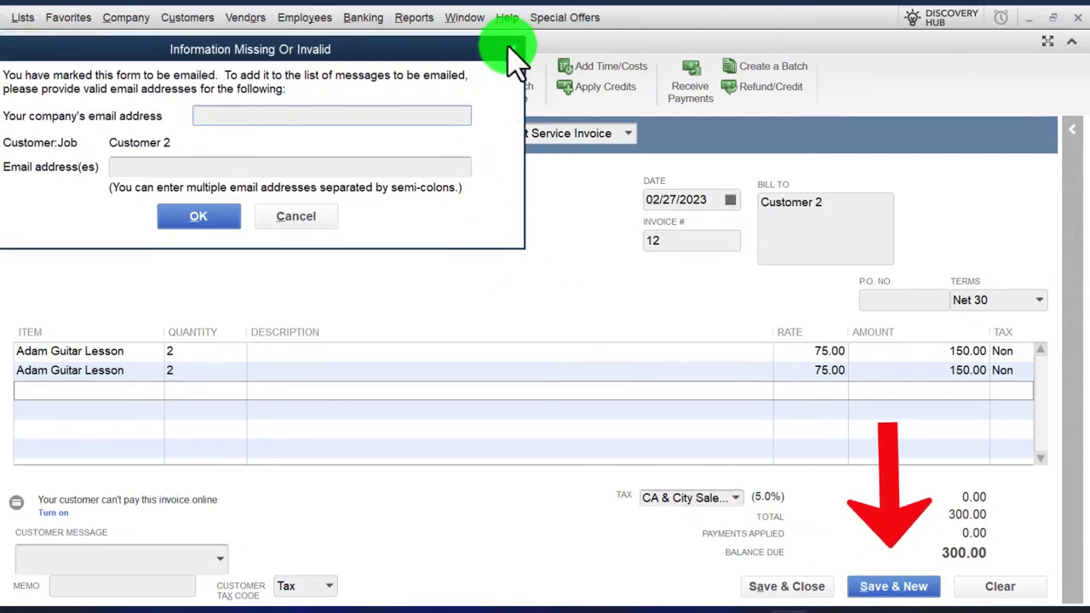
Dismiss the e-mail address request and save Customer 2's invoice with the new terms made permanent, continuing to a new invoice.
click(509, 48)
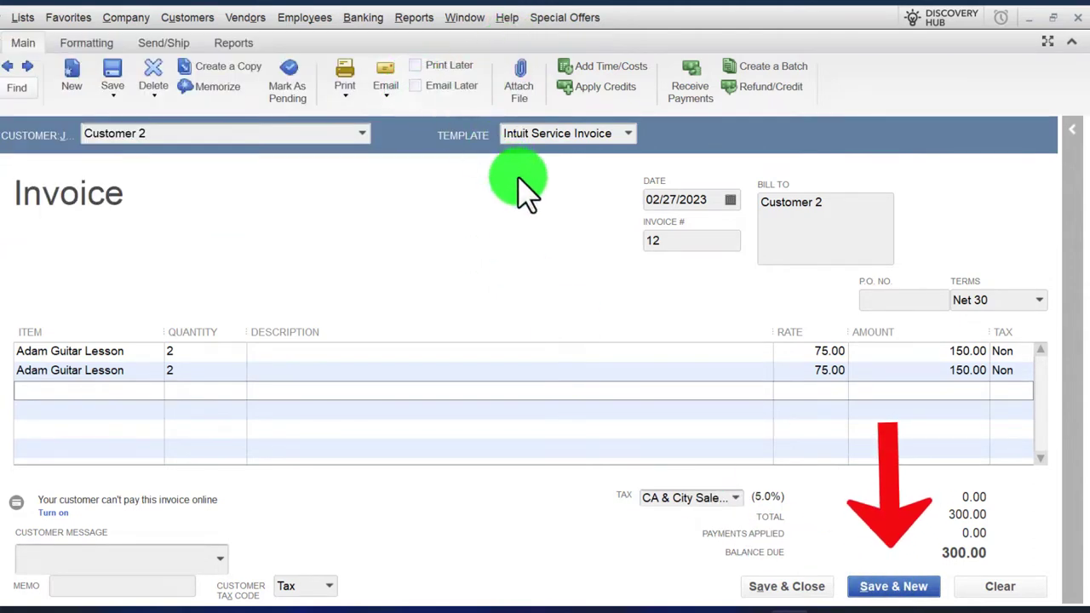
click(894, 586)
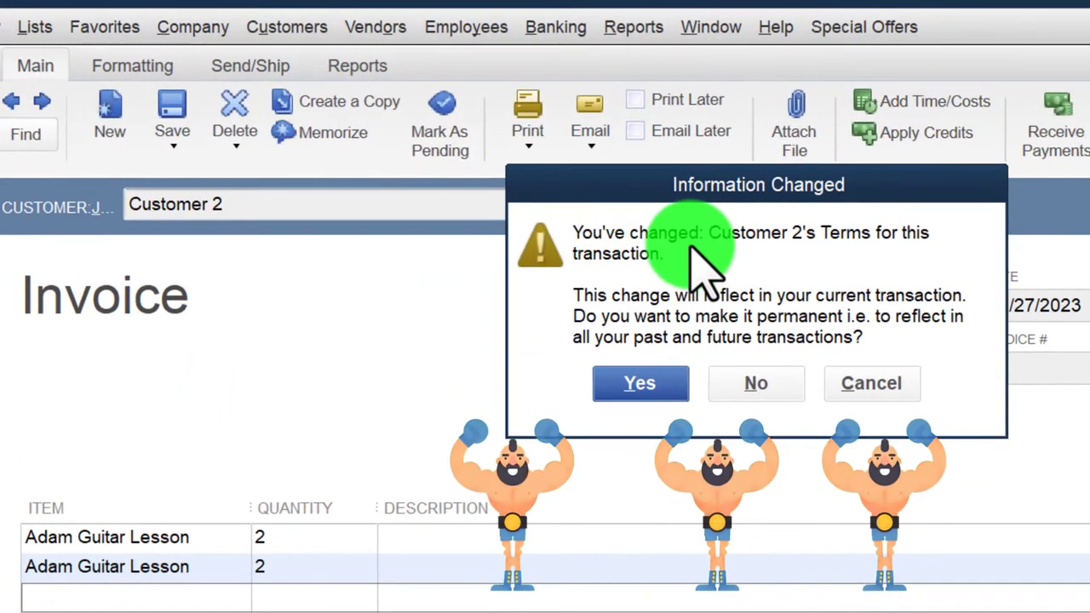
click(620, 388)
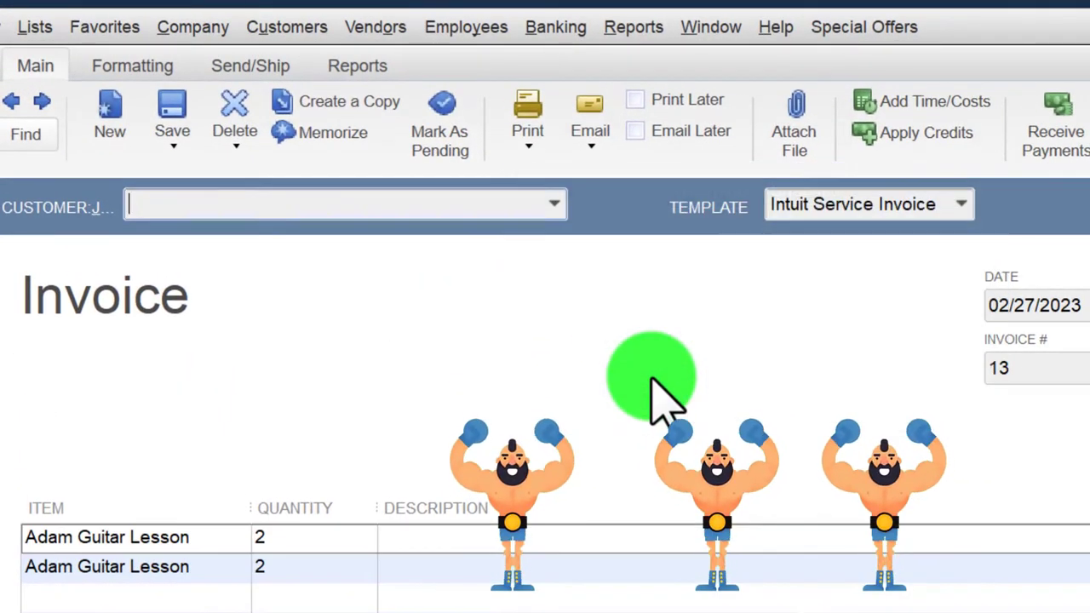
Choose Customer 3 as the customer for the new invoice.
key(Down)
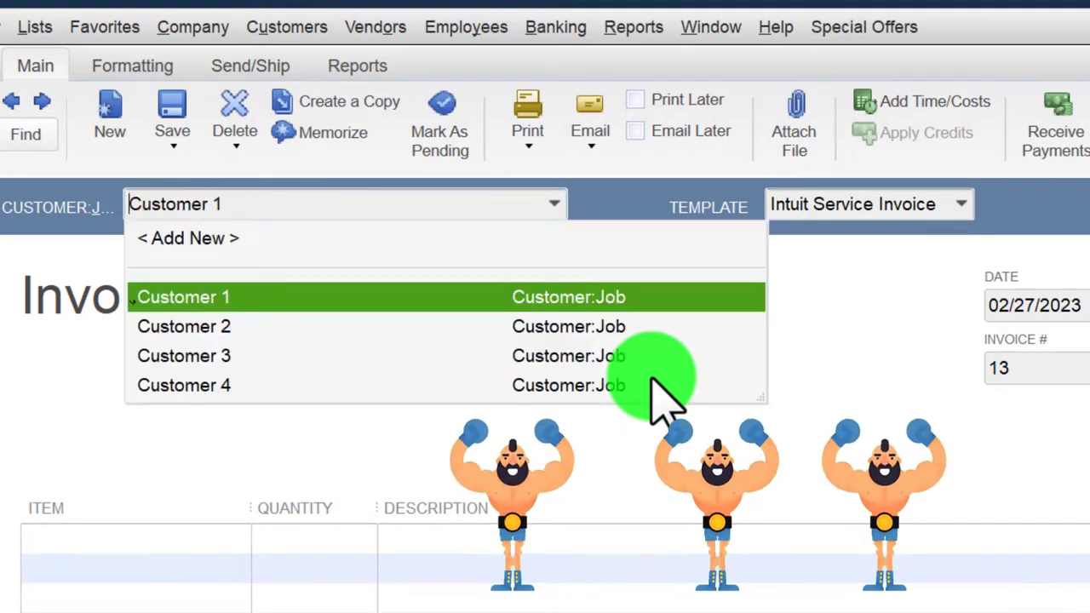
key(Down)
key(Down)
key(Tab)
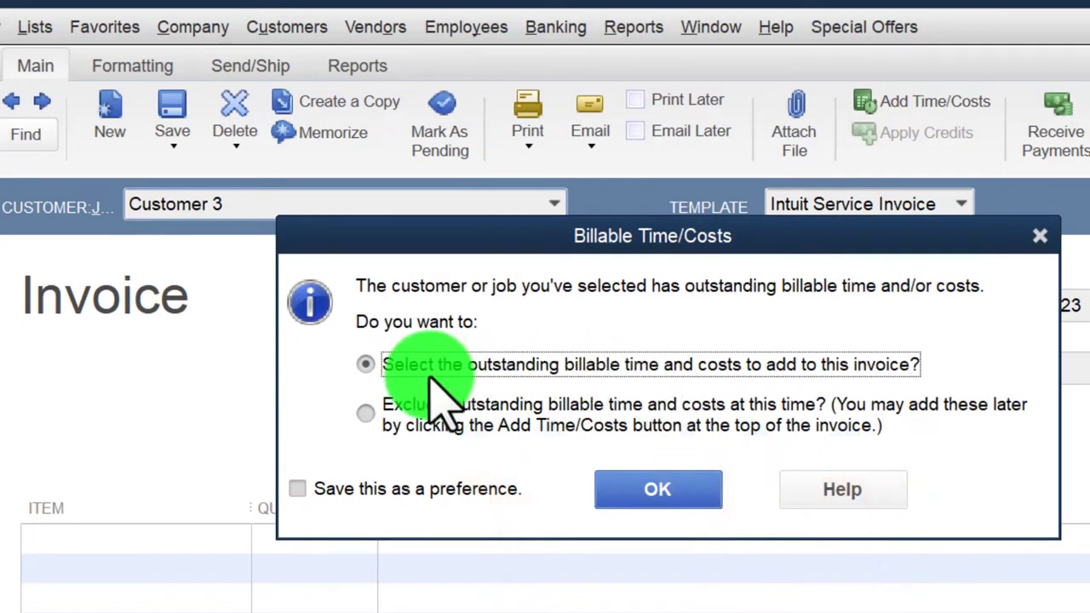
Add both of Customer 3's outstanding billable time entries, dated 02/13 and 02/15, to the invoice.
click(654, 492)
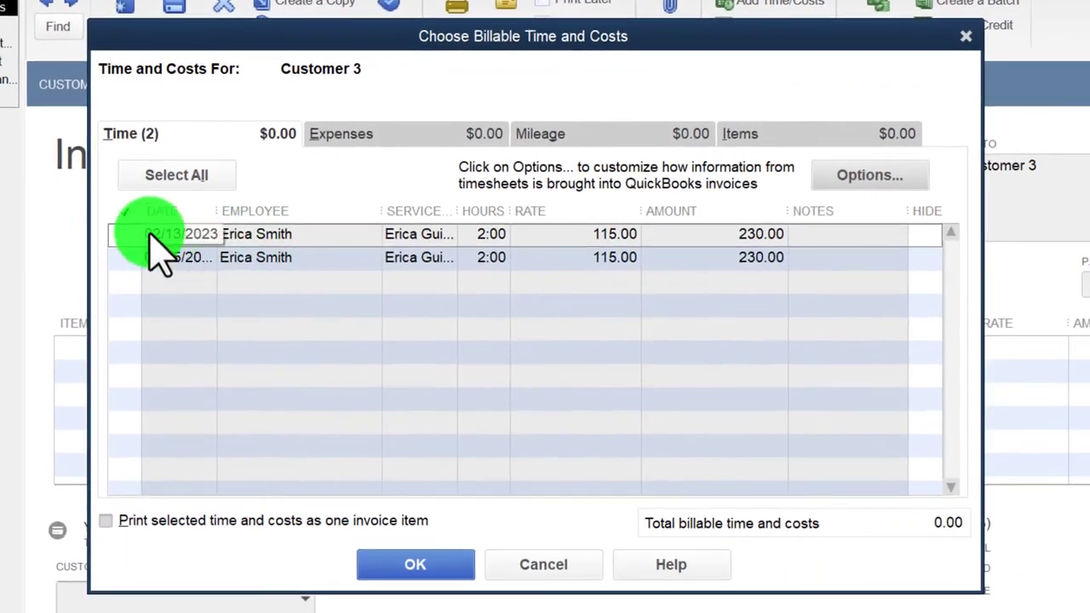
click(126, 257)
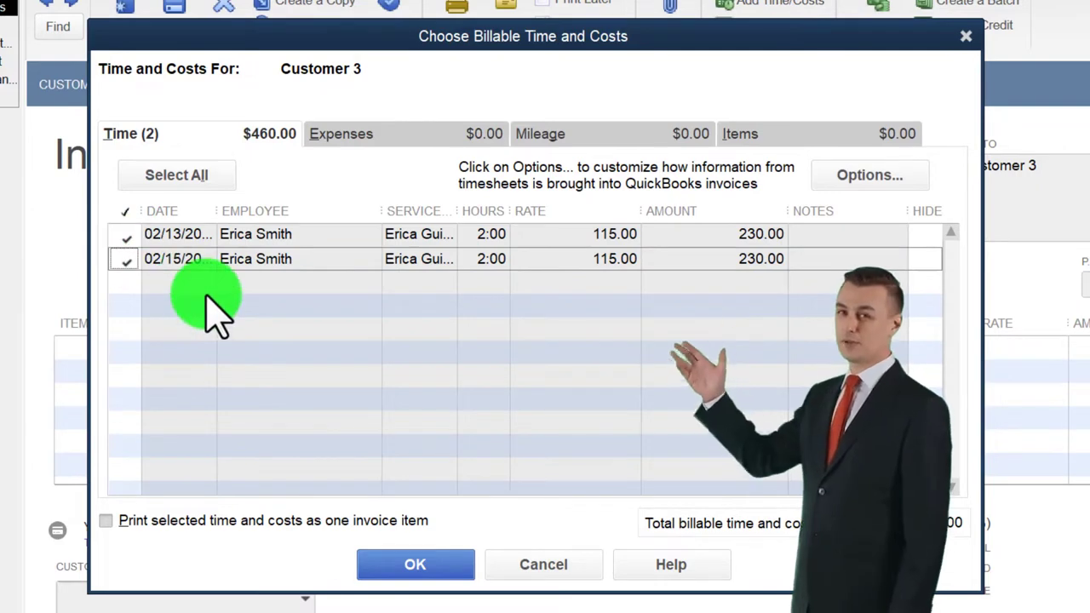
click(437, 569)
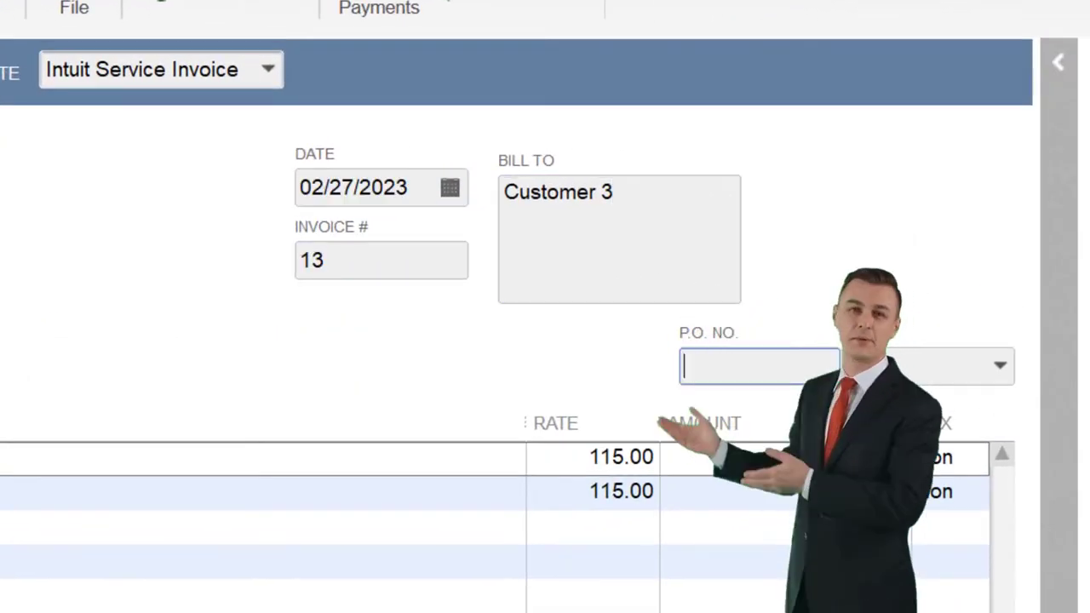
Set the payment terms on Customer 3's invoice to Net 30 and step through its guitar lesson lines.
key(Tab)
text(mn)
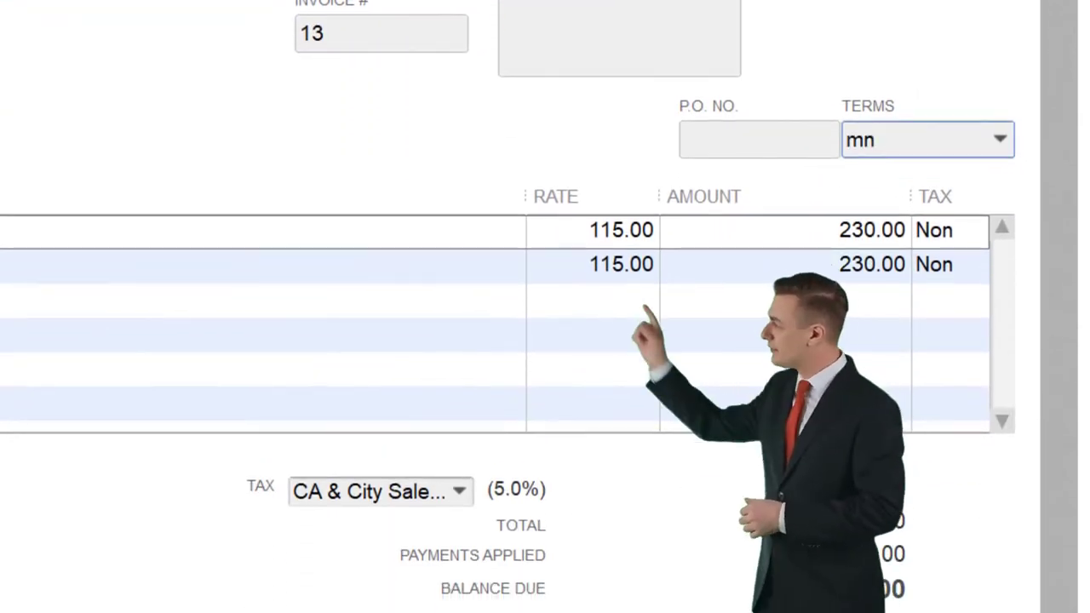
key(BackSpace)
key(BackSpace)
text(n)
key(Down)
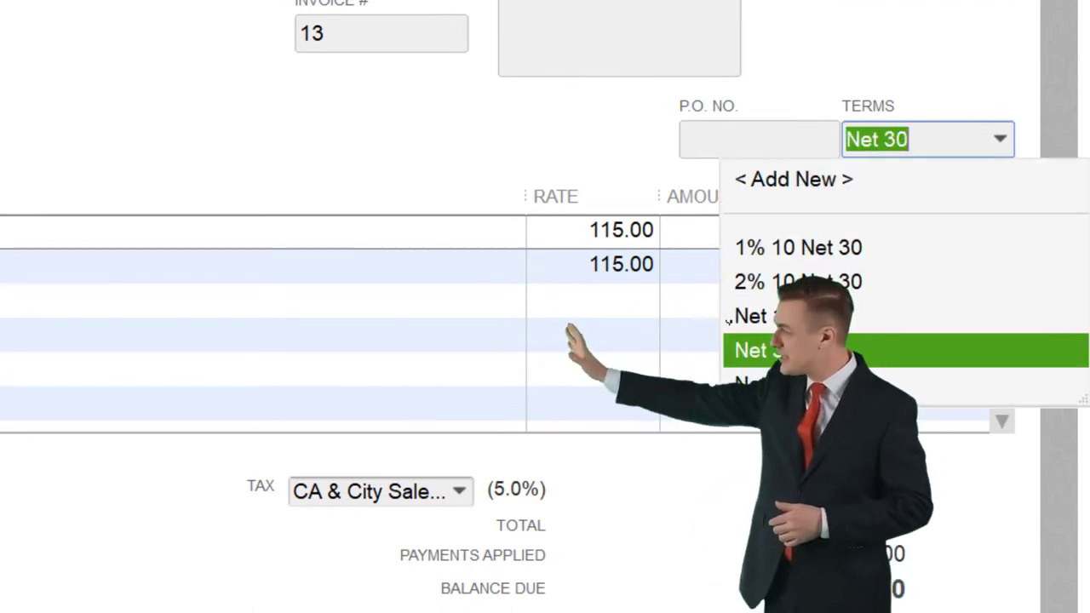
key(Tab)
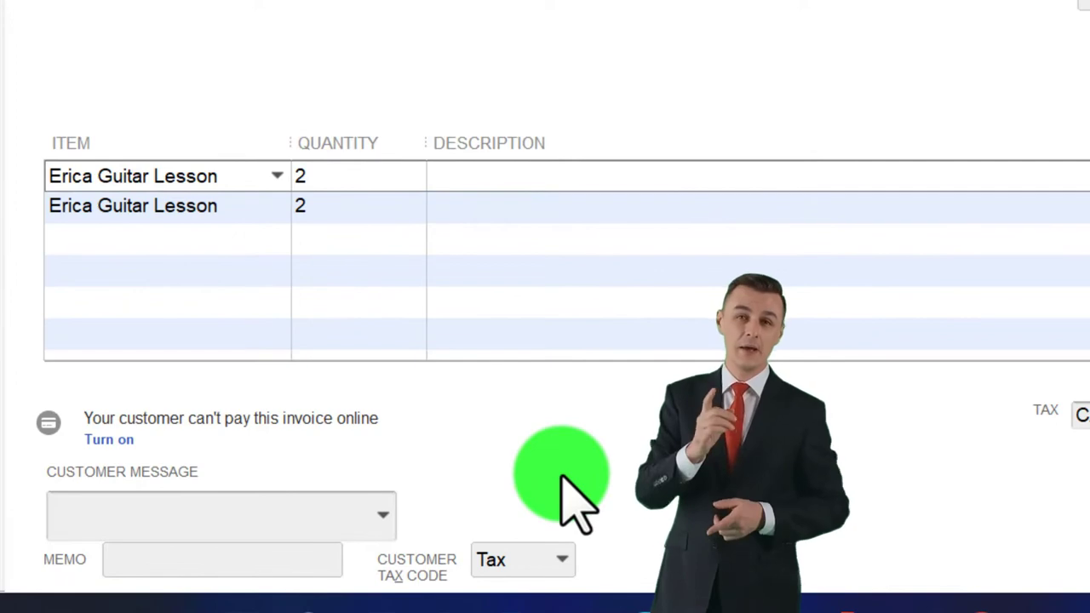
key(Tab)
key(Tab)
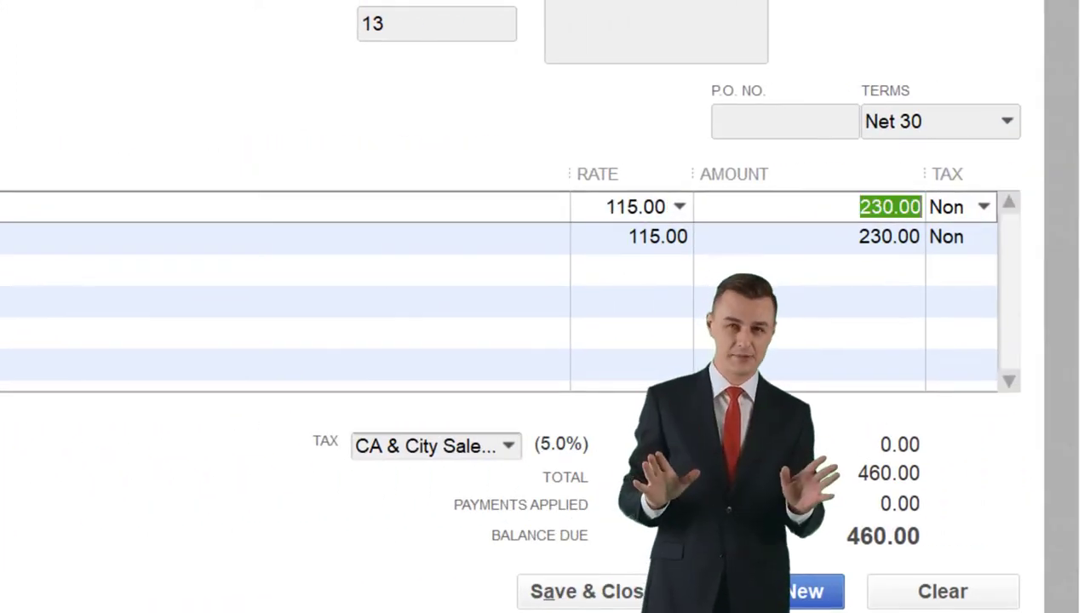
key(Tab)
key(Tab)
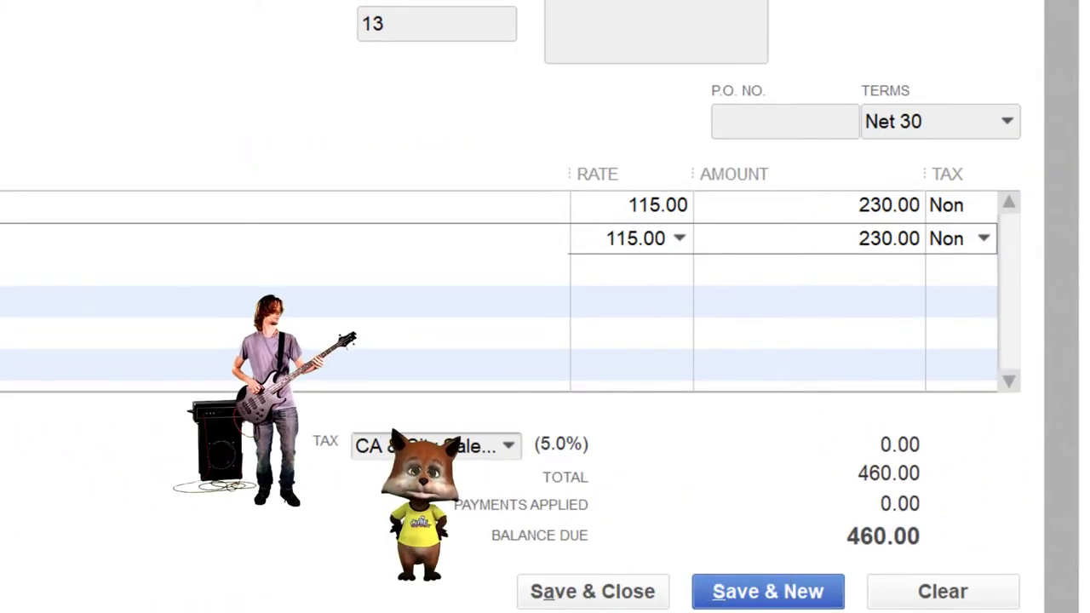
key(Tab)
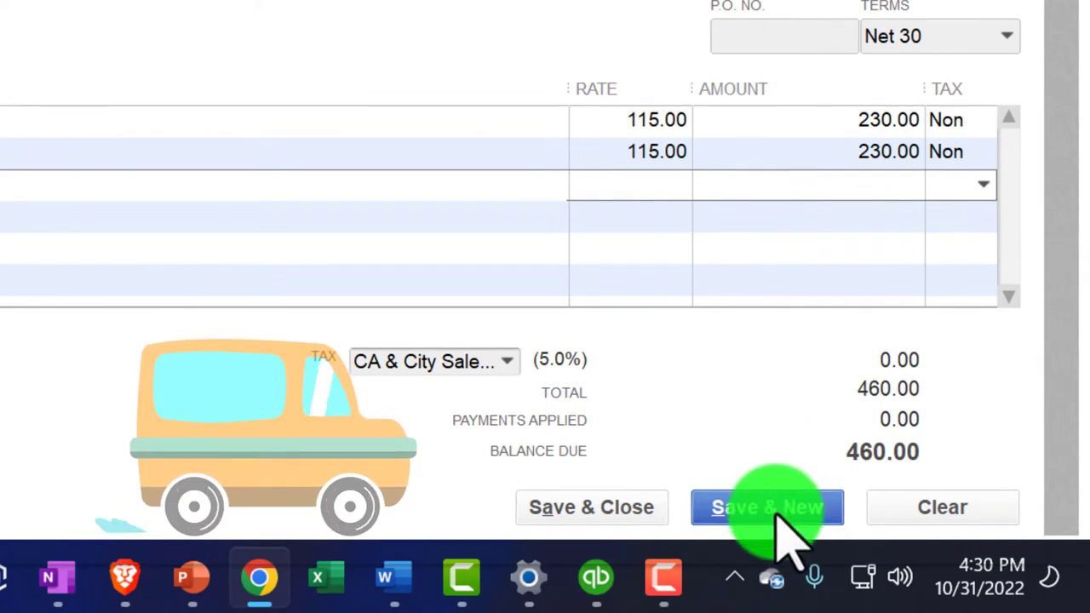
Save Customer 3's invoice with the new terms made permanent, continuing to a new invoice.
click(777, 513)
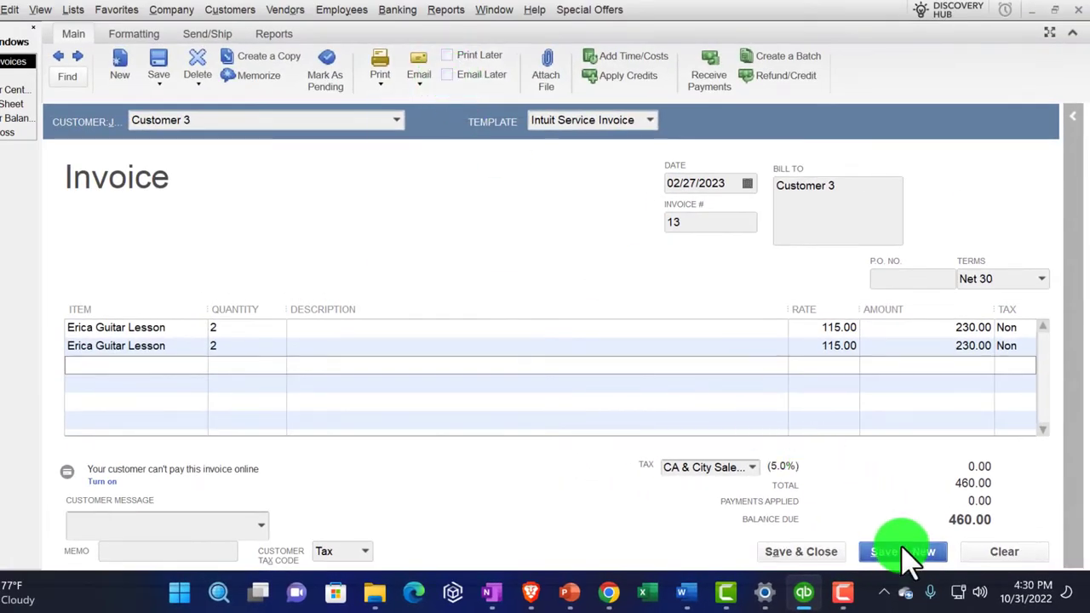
click(903, 551)
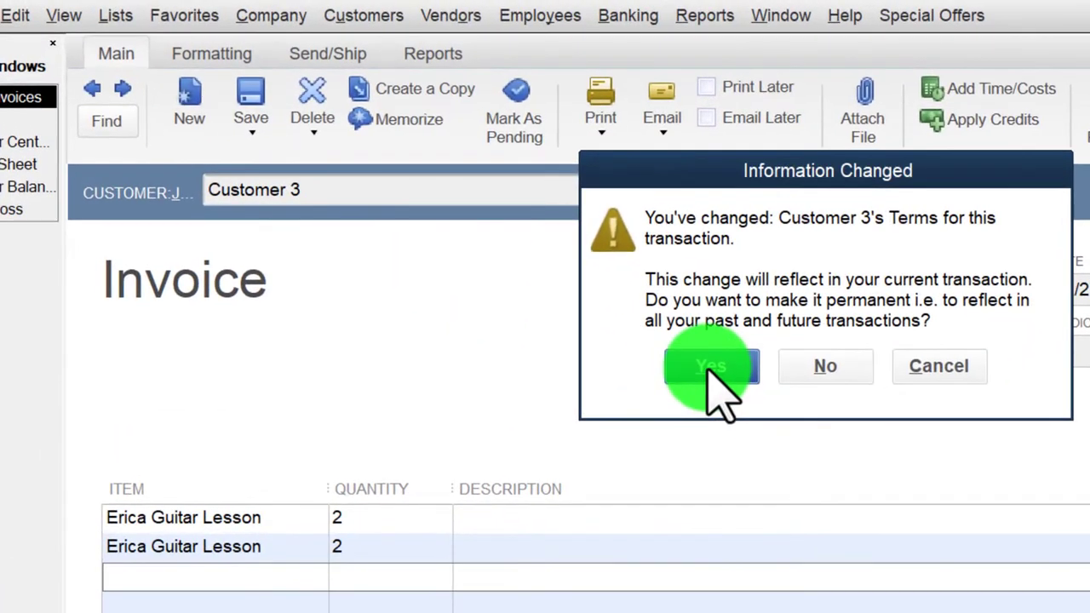
click(712, 367)
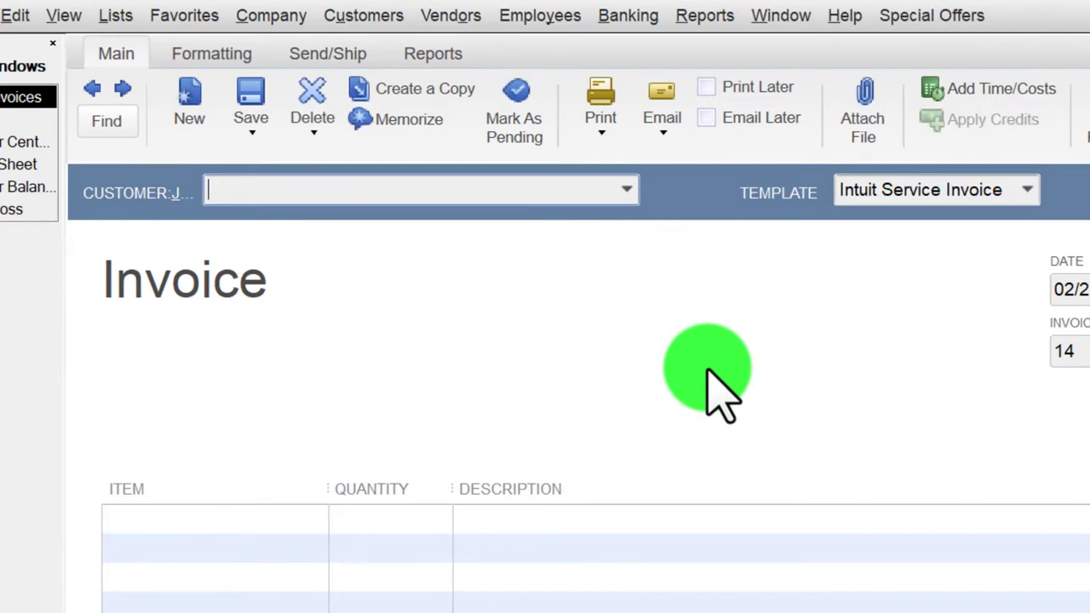
Choose Customer 4 as the customer for the new invoice.
text(Customer 3)
key(Down)
key(Down)
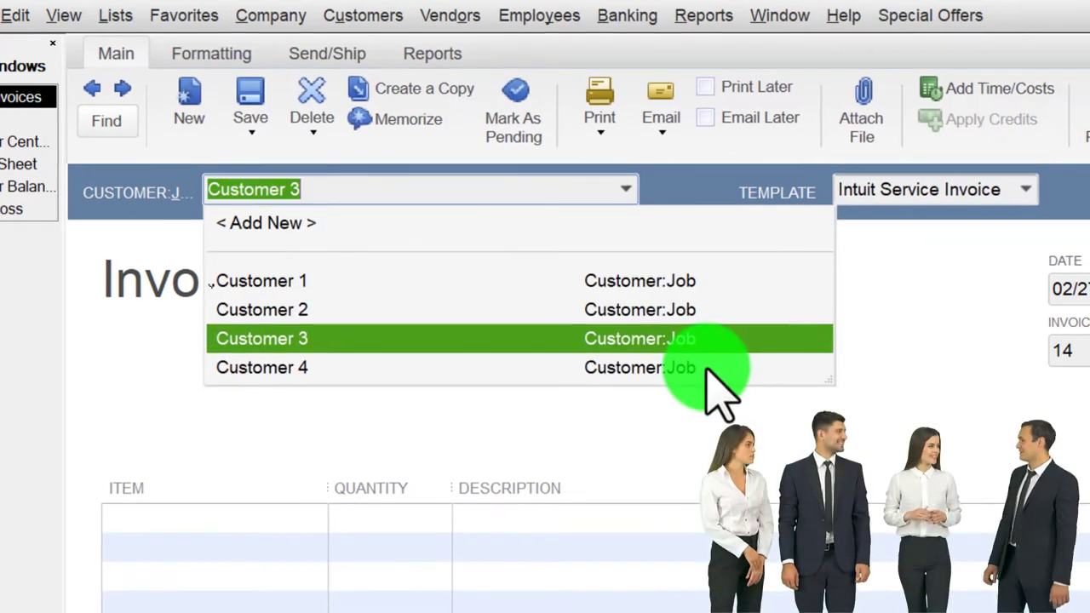
key(Down)
key(Tab)
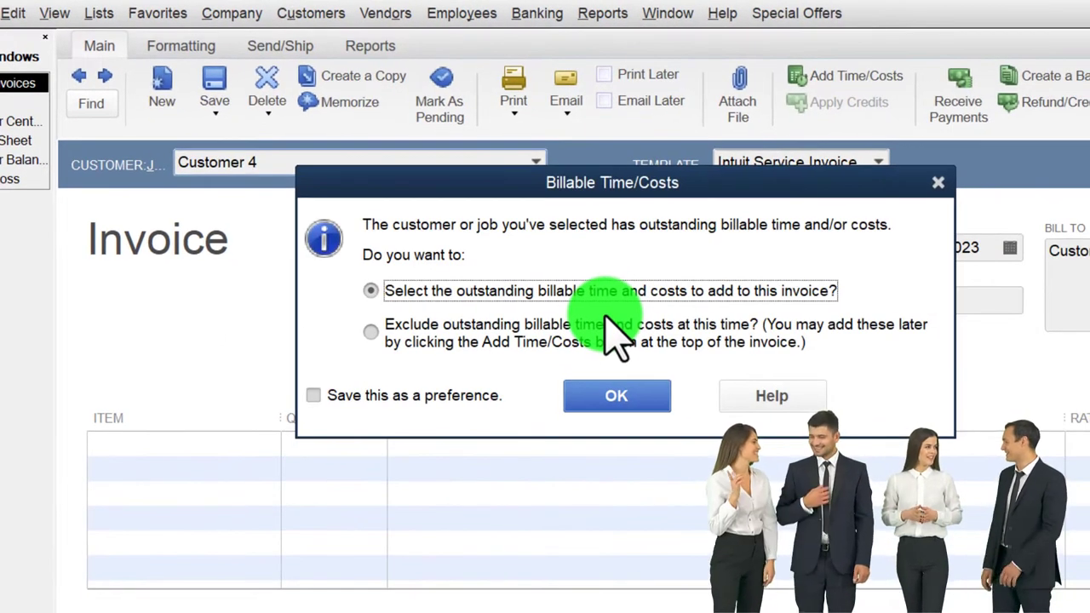
Add both of Customer 4's outstanding billable time entries, dated 02/14 and 02/16, to the invoice.
click(611, 400)
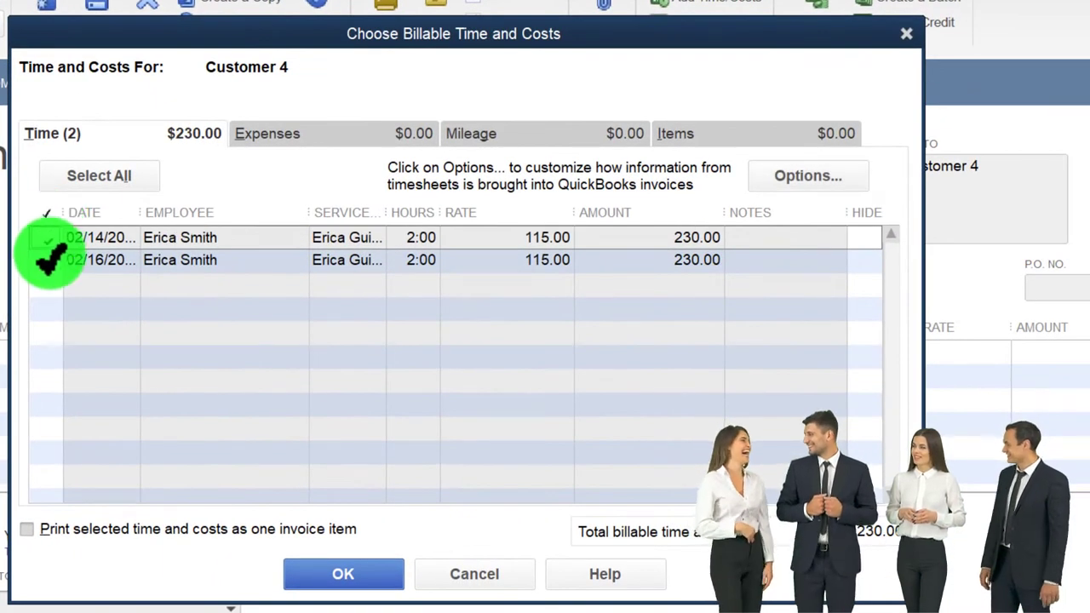
click(46, 261)
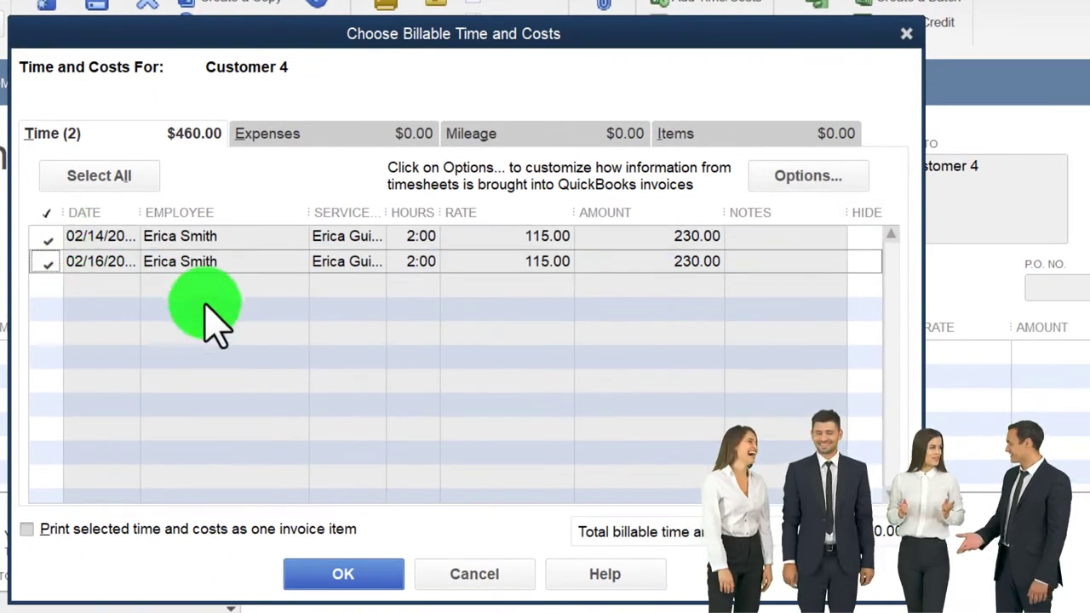
click(346, 575)
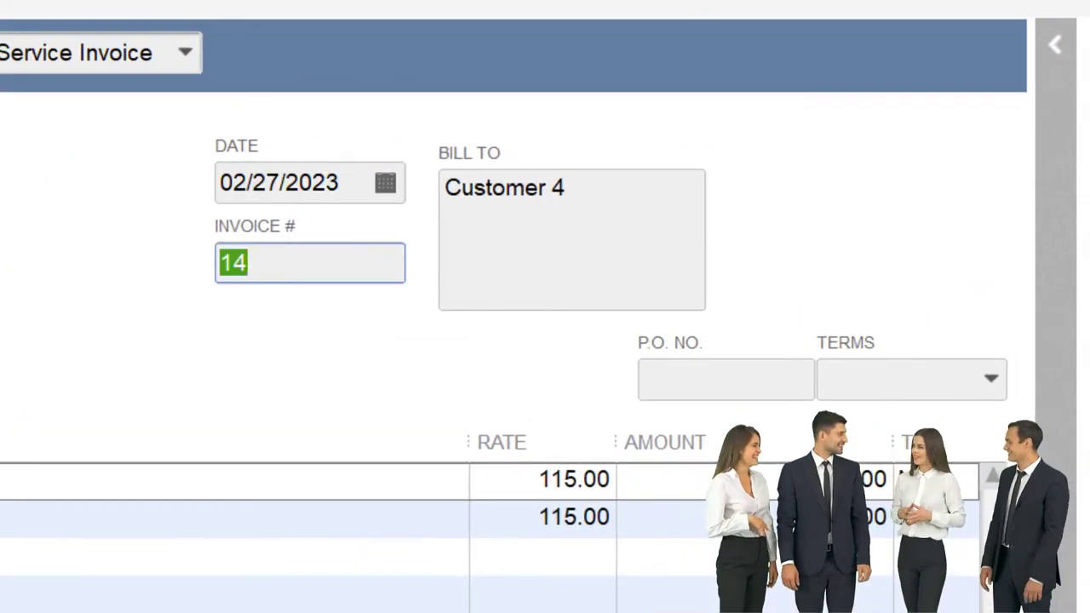
Set the payment terms on Customer 4's invoice to Net 30 and step through its guitar lesson lines.
text(Net 15)
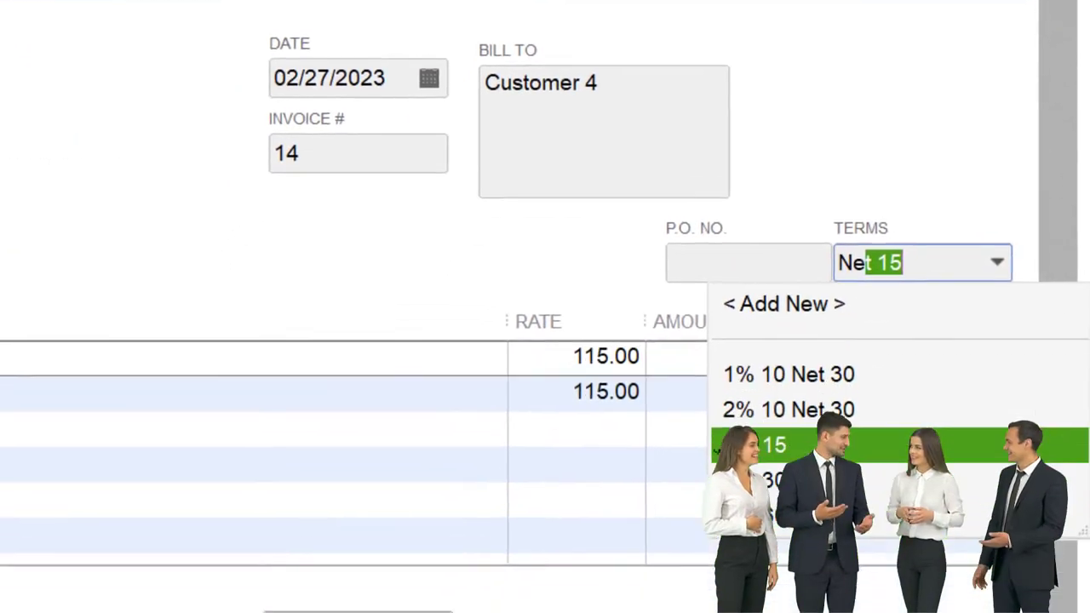
key(Down)
key(Tab)
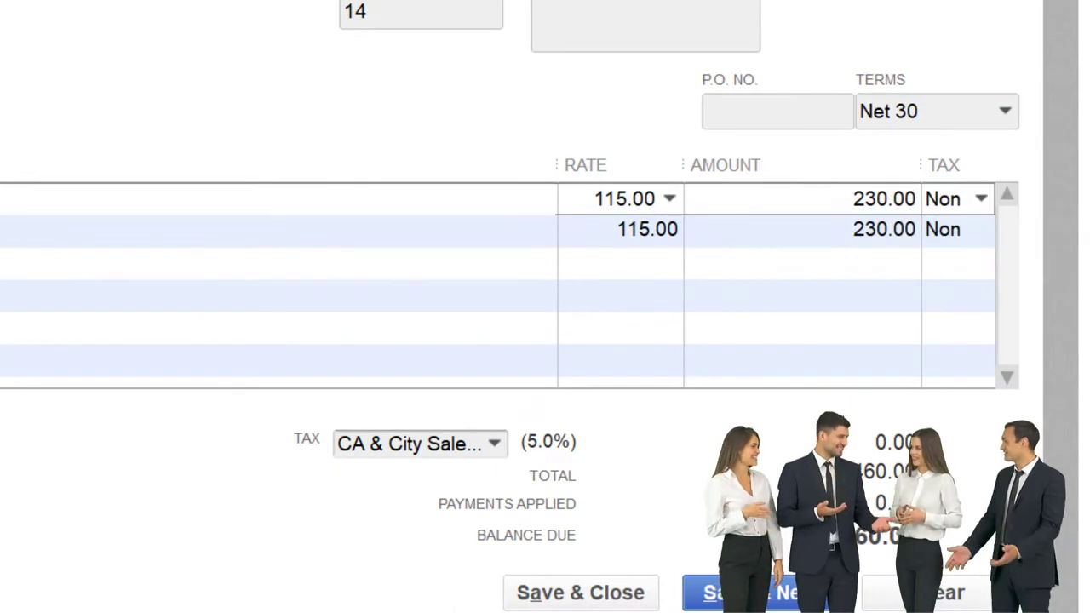
click(648, 231)
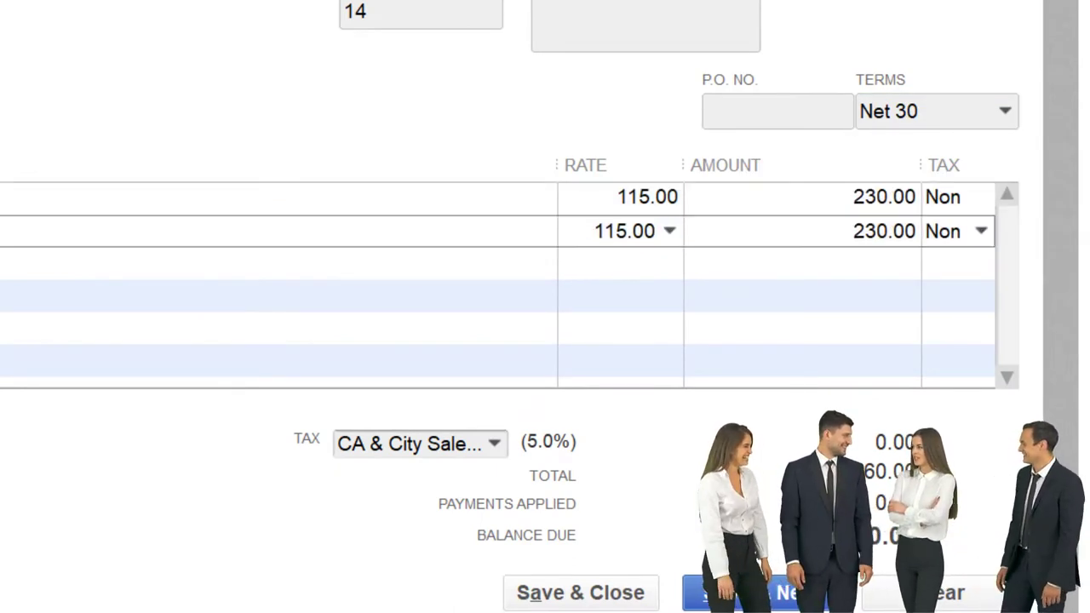
key(Tab)
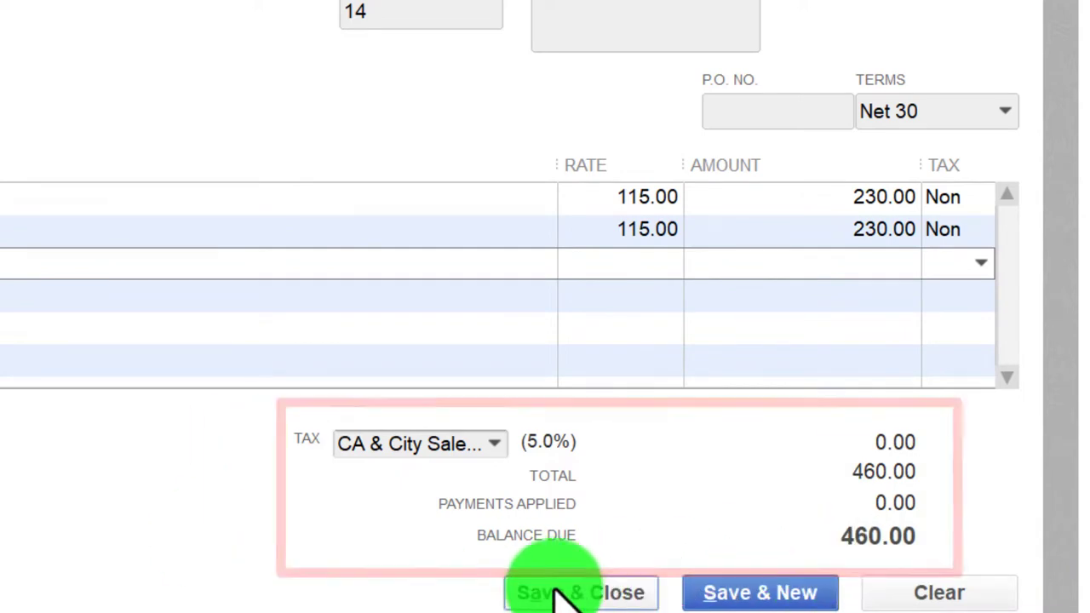
Save and close Customer 4's invoice without queuing it for e-mail, making the changed terms permanent.
click(519, 599)
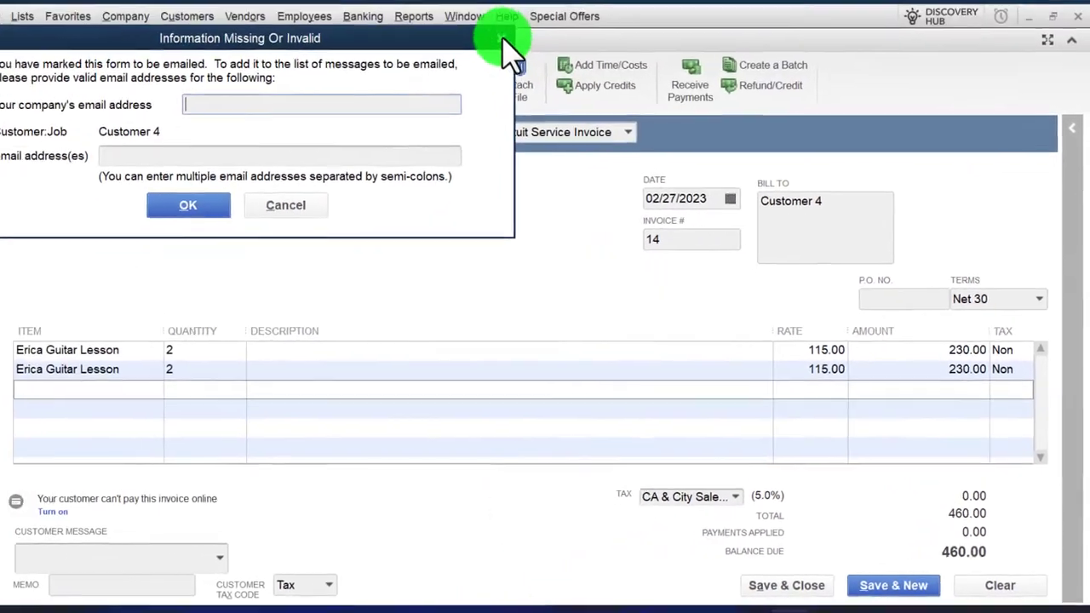
key(Escape)
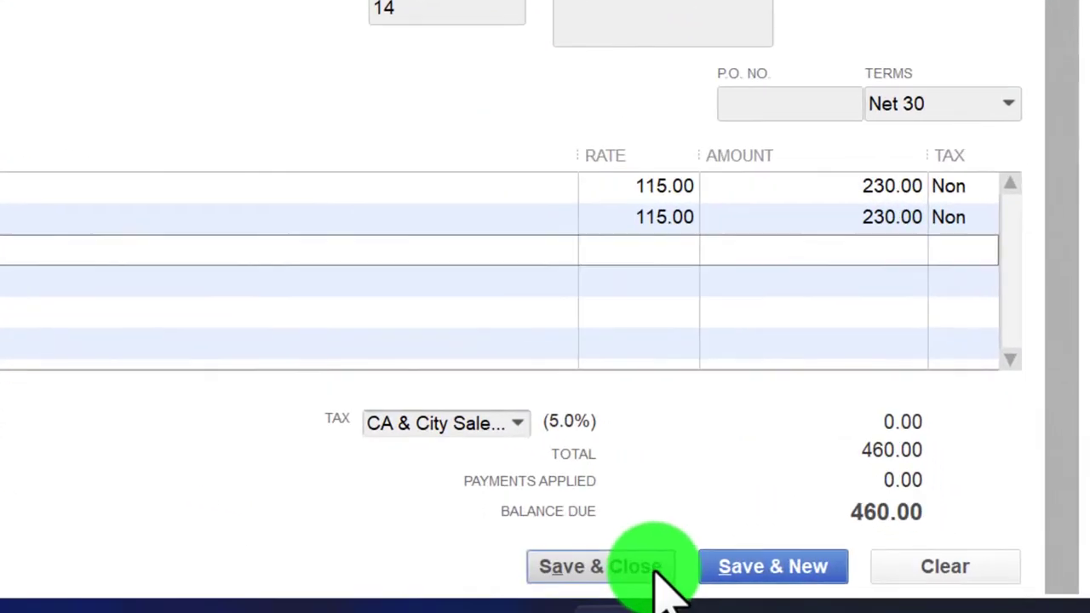
click(650, 570)
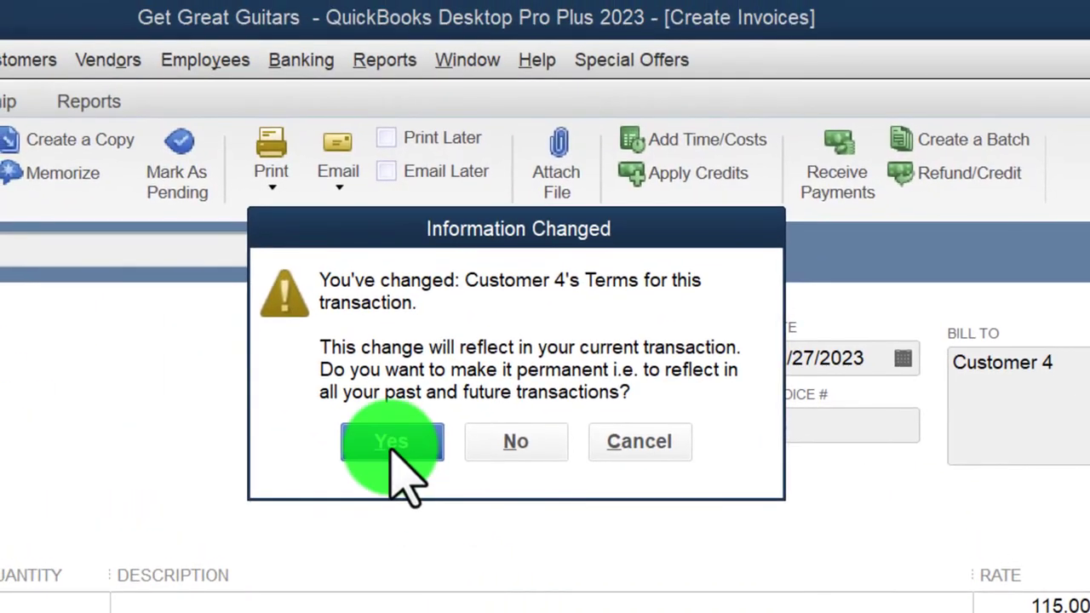
click(392, 443)
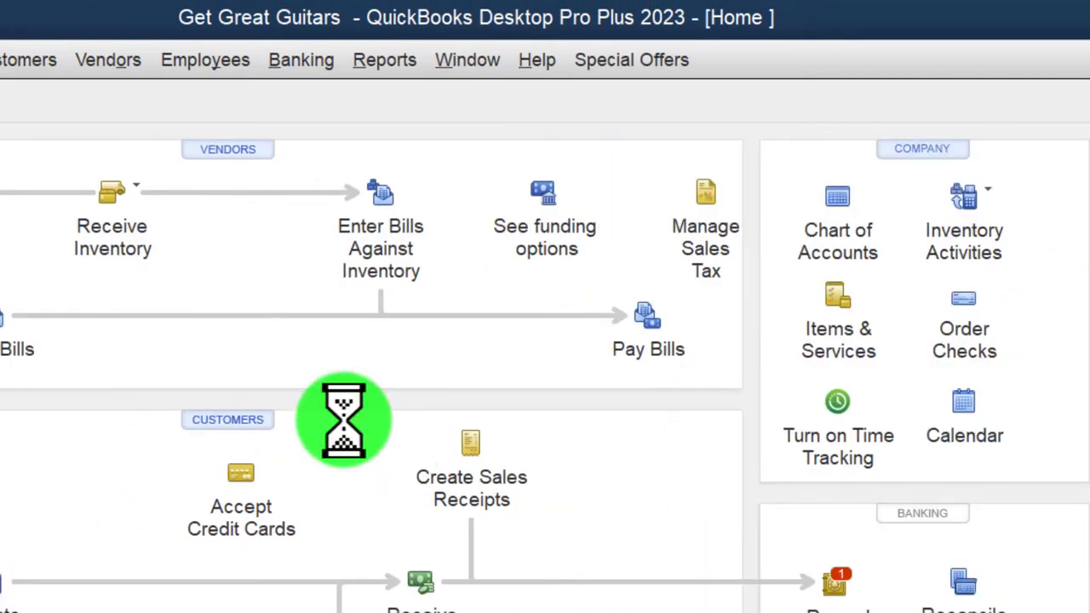
Examine the transactions behind Accounts Receivable on the Balance Sheet and Service Revenue on the Profit & Loss report.
click(35, 200)
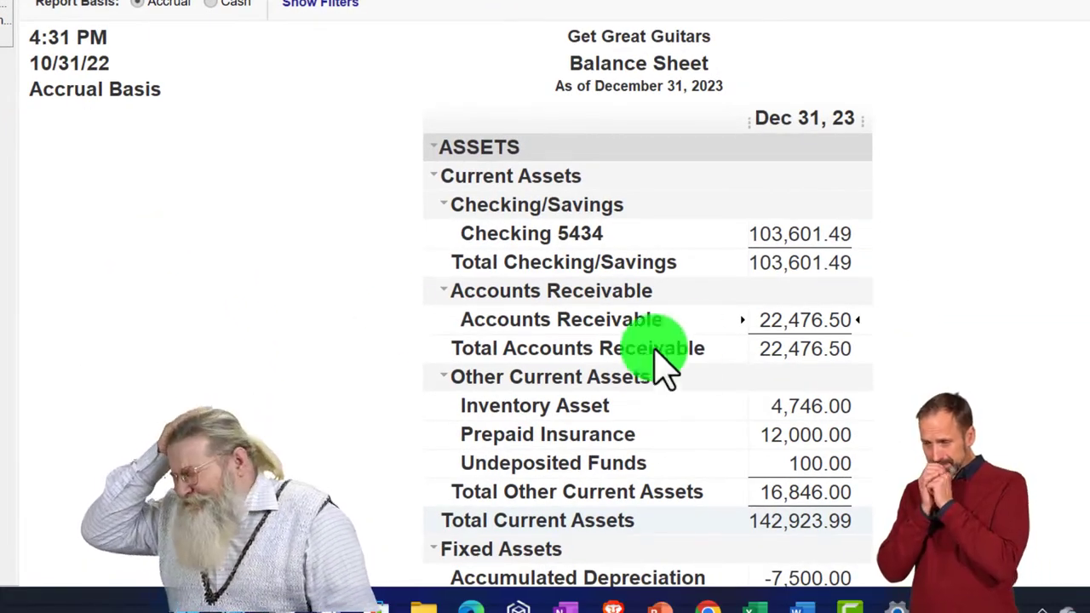
double_click(805, 320)
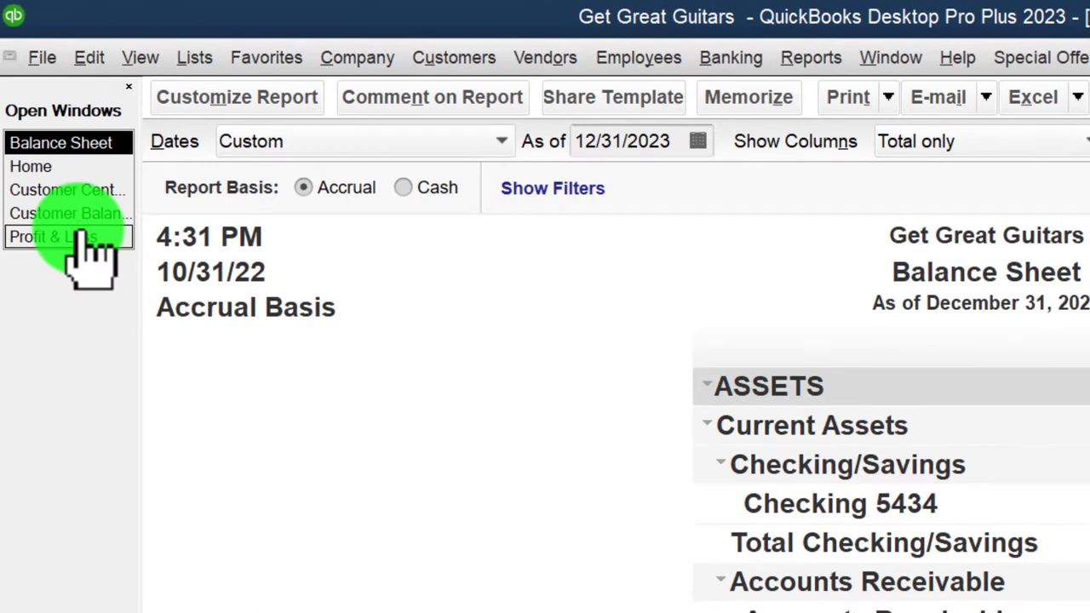
click(81, 237)
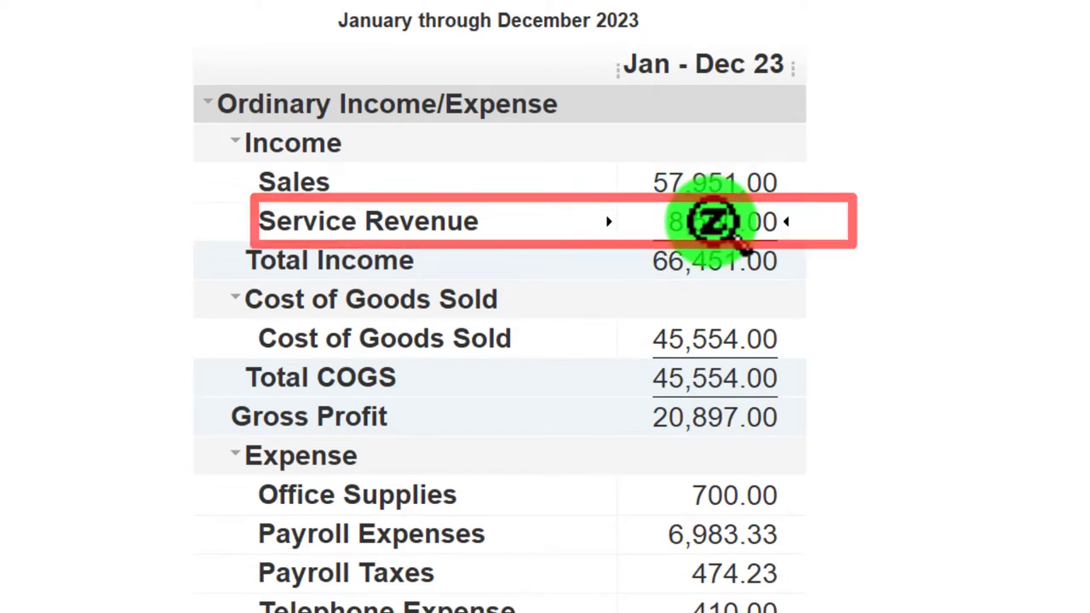
double_click(714, 222)
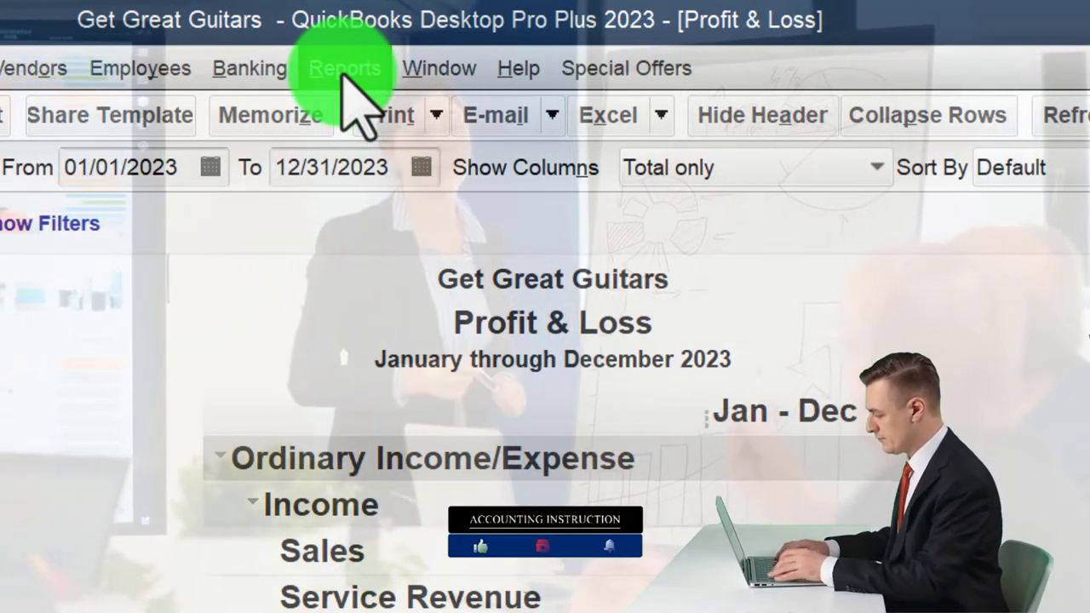
Run a Sales by Item Summary report for 01/01/23 through 12/31/23.
click(345, 68)
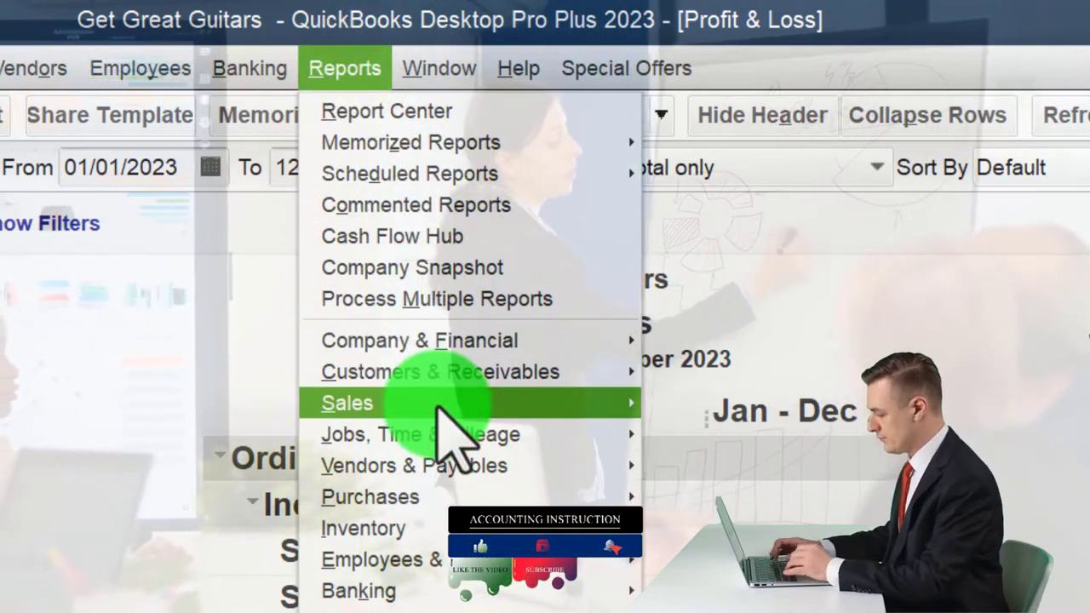
mouse_move(439, 403)
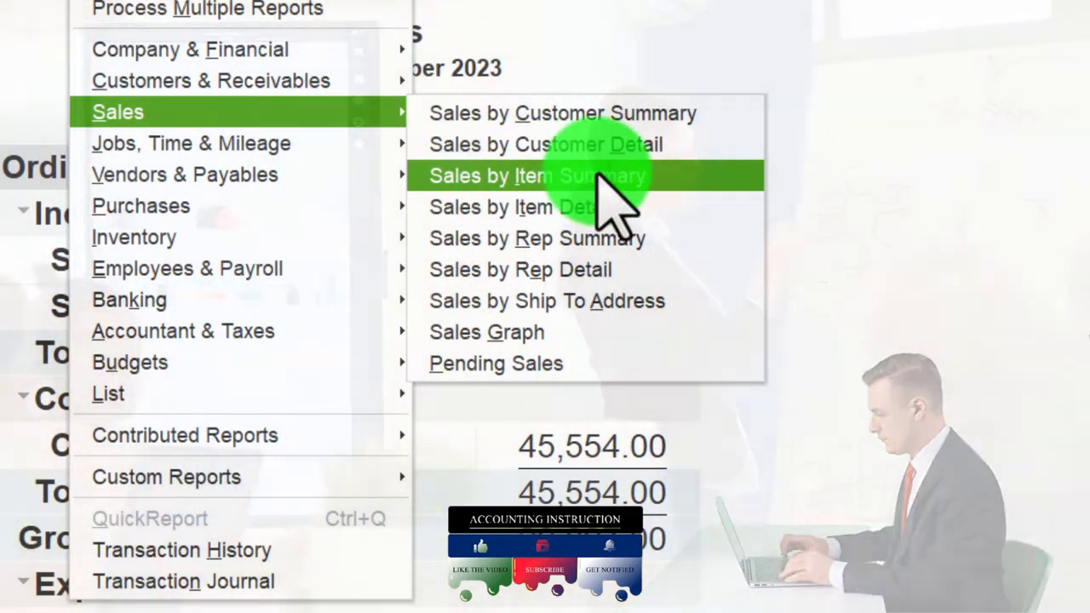
click(596, 177)
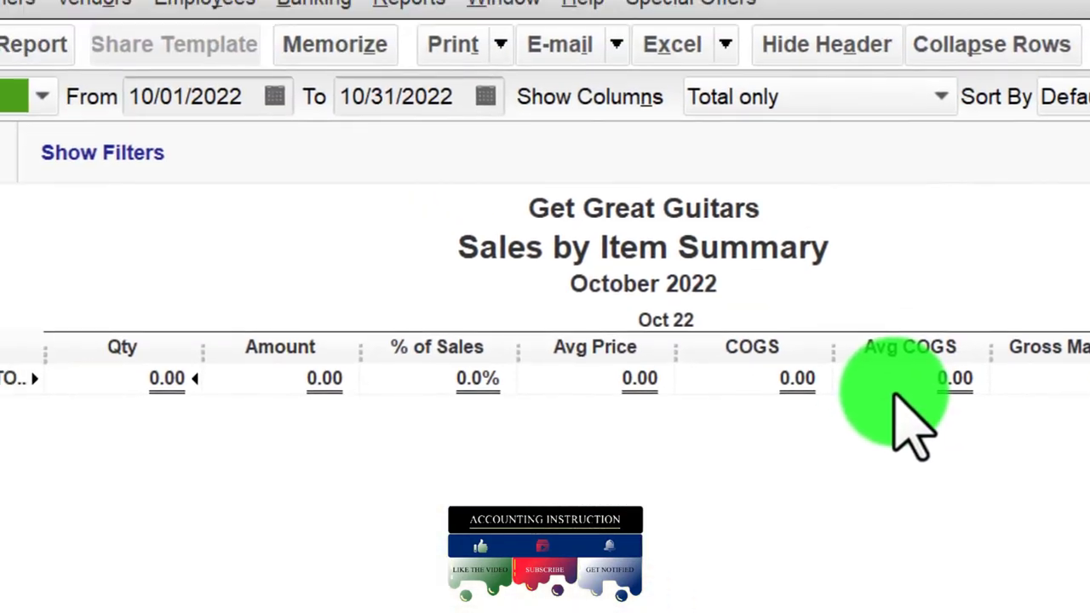
key(Tab)
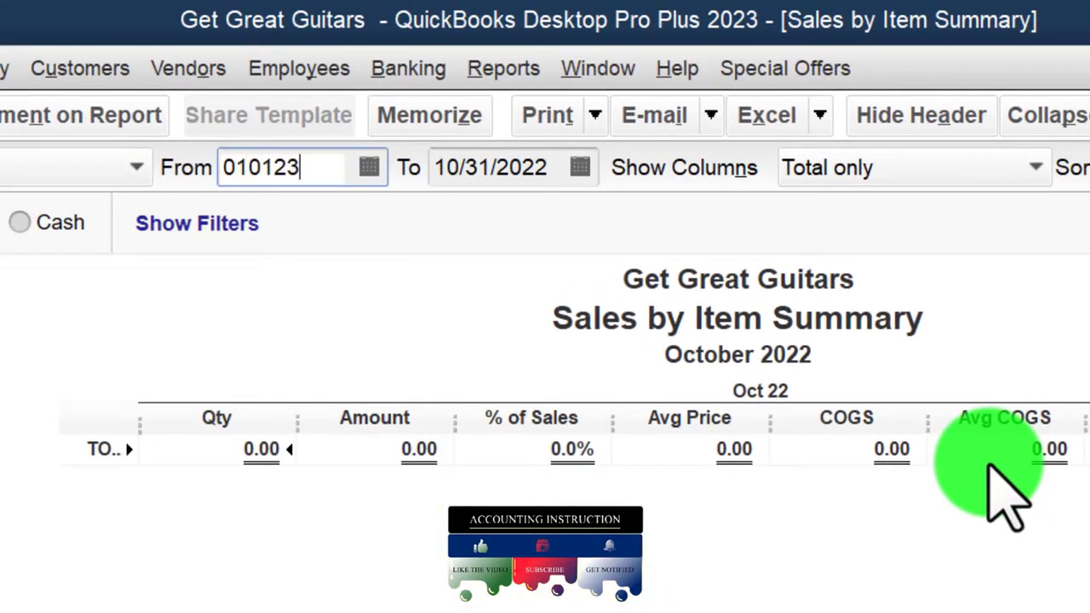
text(123123)
key(Tab)
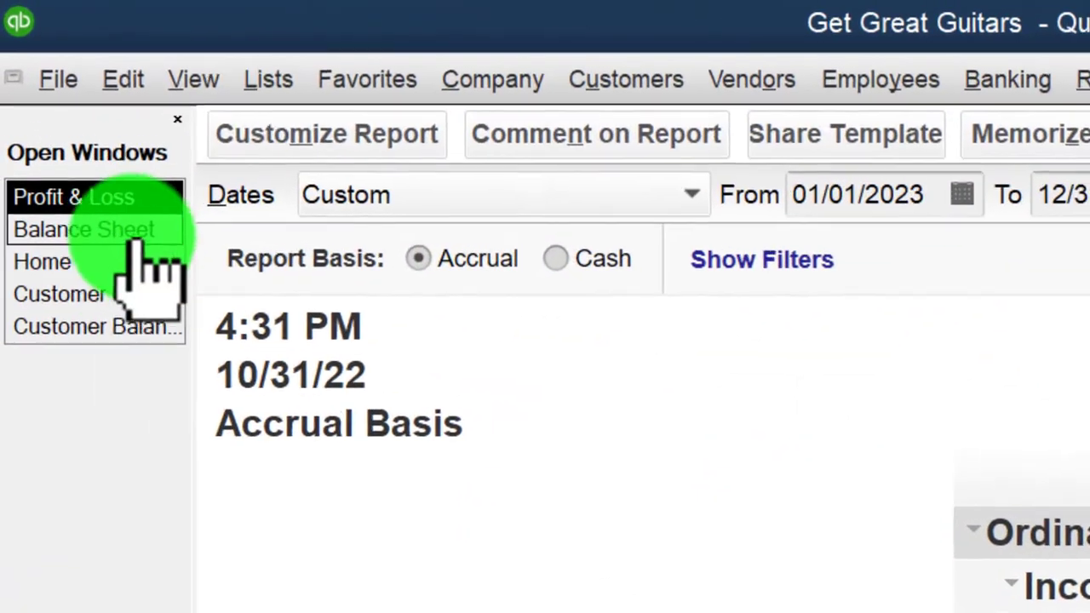
Compare the Customer Balance Detail report, down to its last customers, with Accounts Receivable on the Balance Sheet.
click(36, 99)
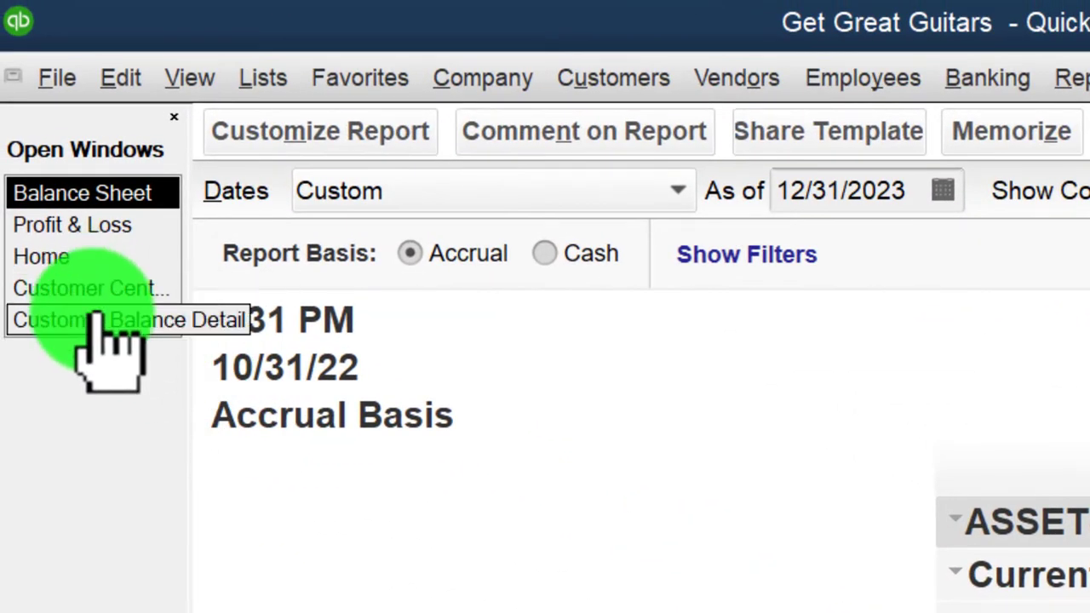
click(96, 324)
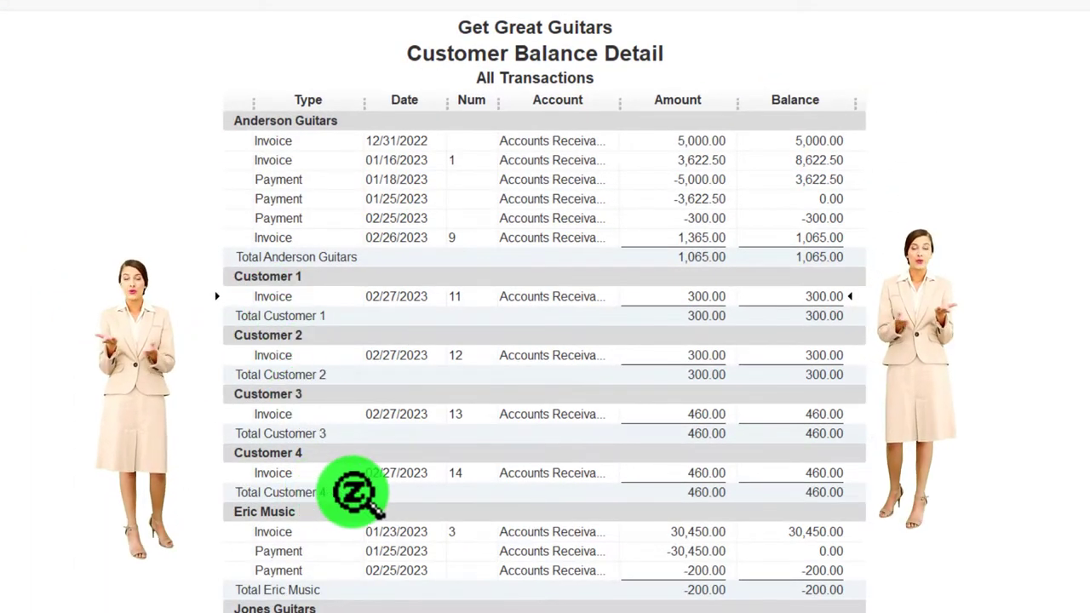
scroll(354, 492, down, 10)
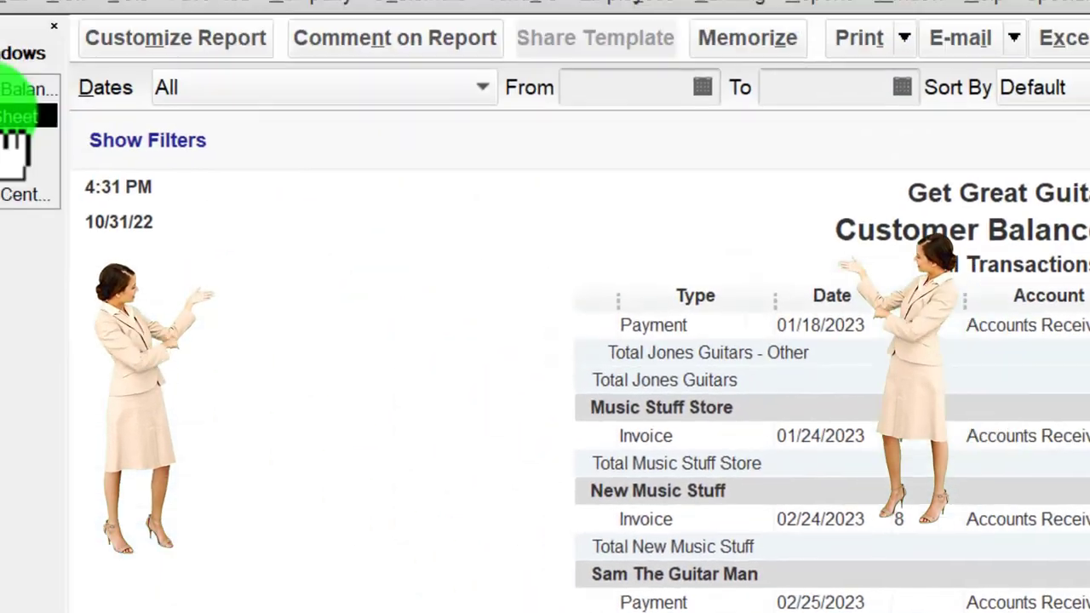
click(101, 223)
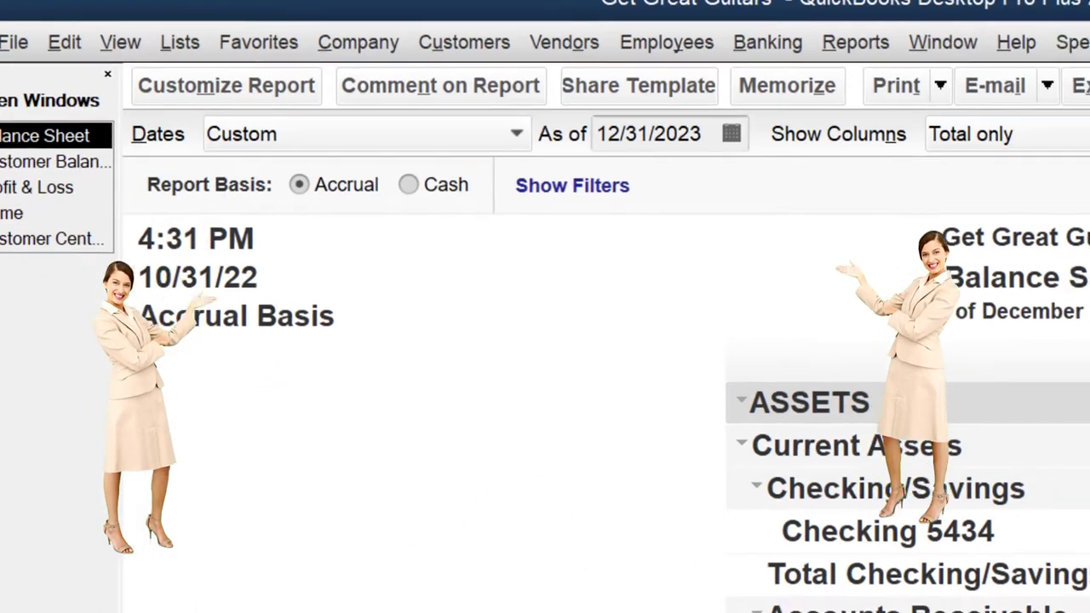
click(1089, 612)
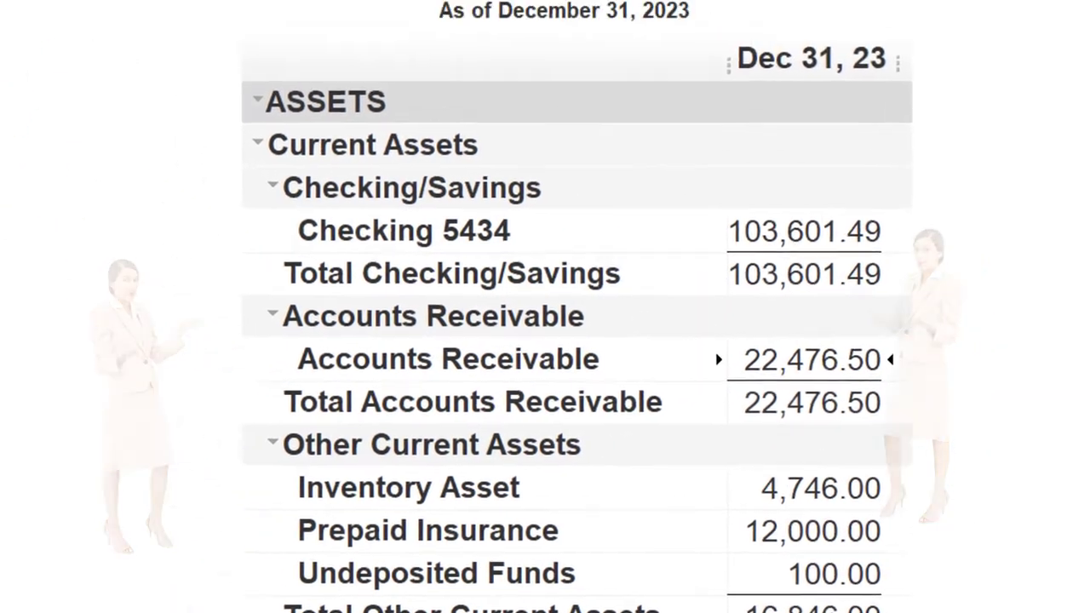
Review the balances of the active customers in the Customer Center and select Customer 2.
click(59, 213)
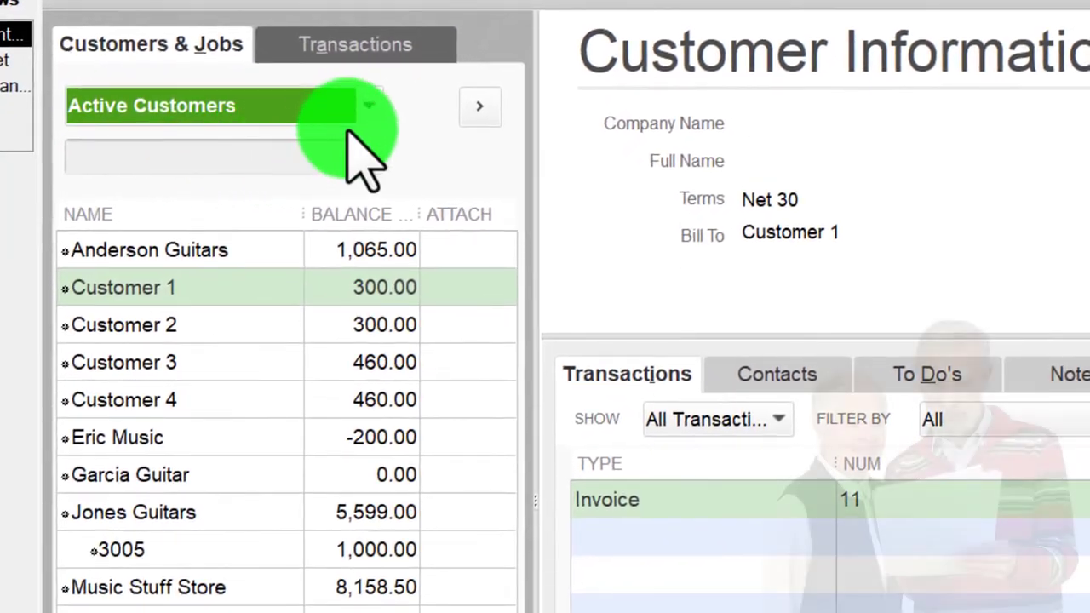
click(371, 108)
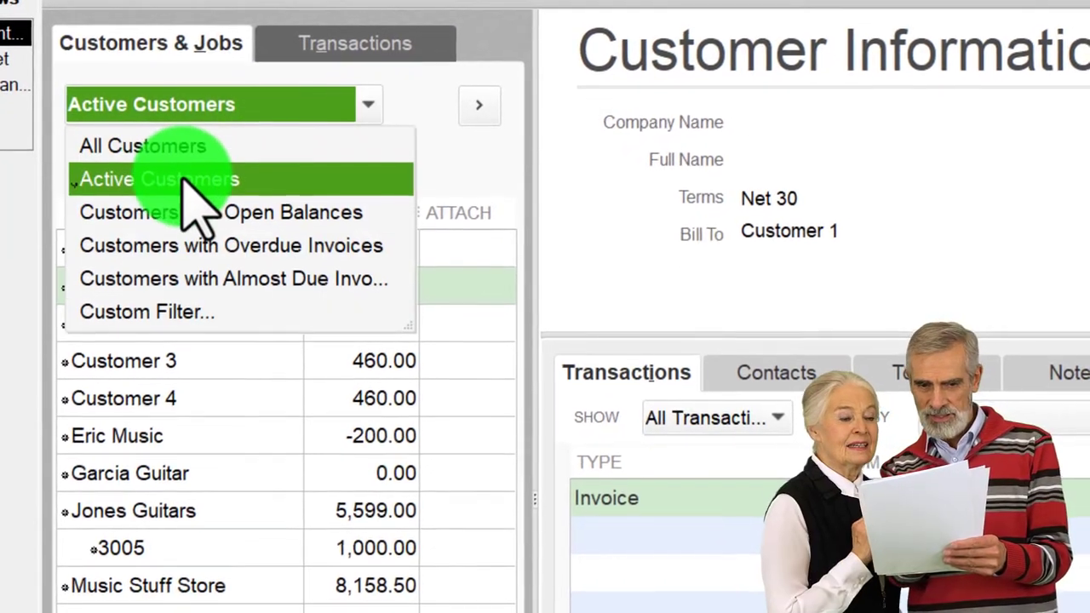
click(195, 179)
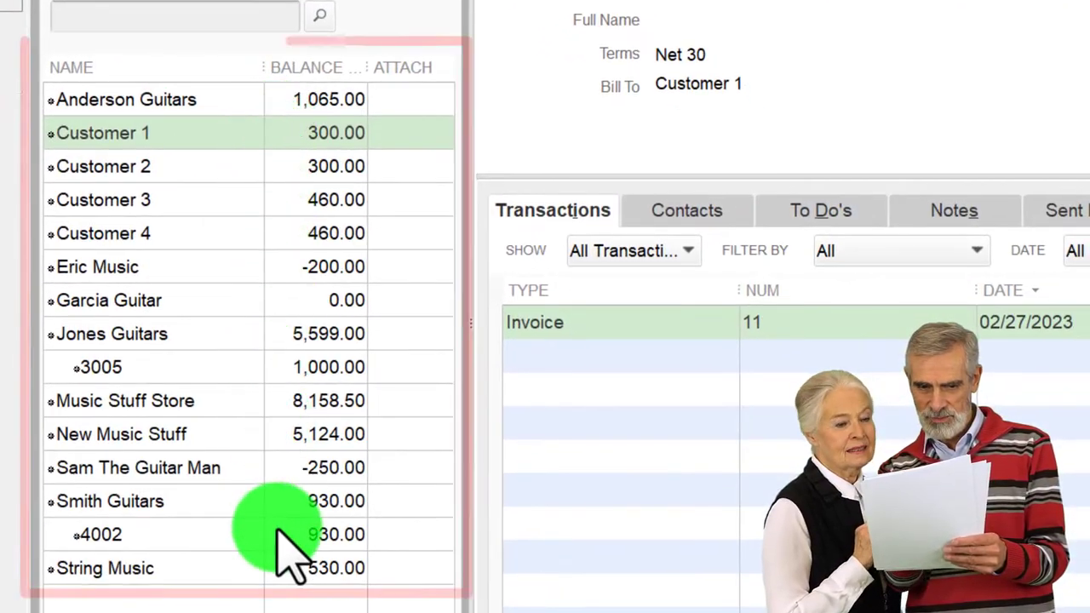
click(169, 166)
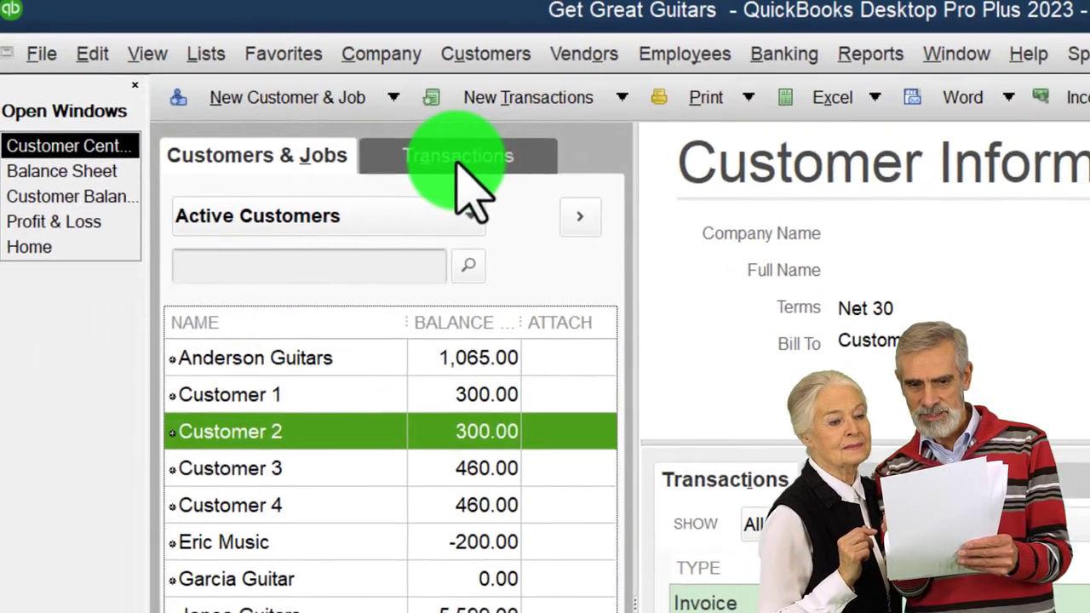
Look through the open invoices of all customers in the Customer Center and return to the home page.
click(458, 160)
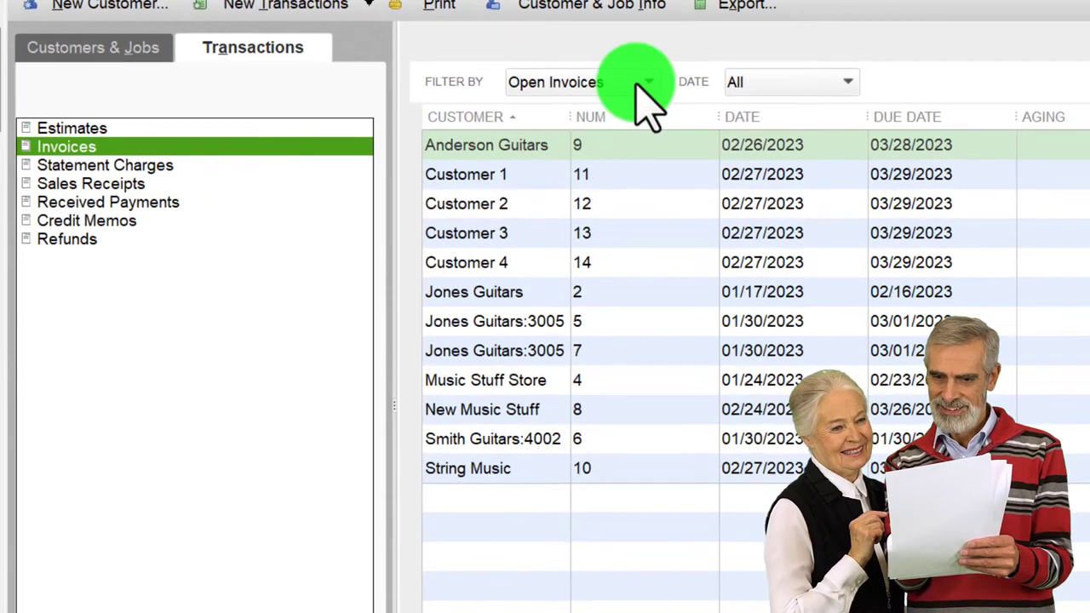
click(637, 83)
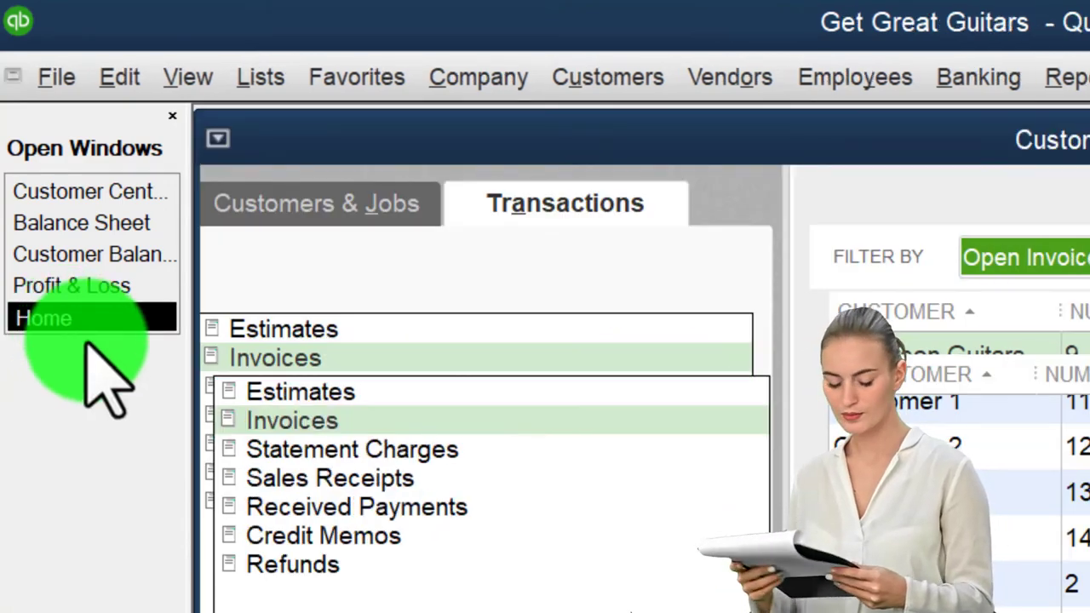
click(51, 320)
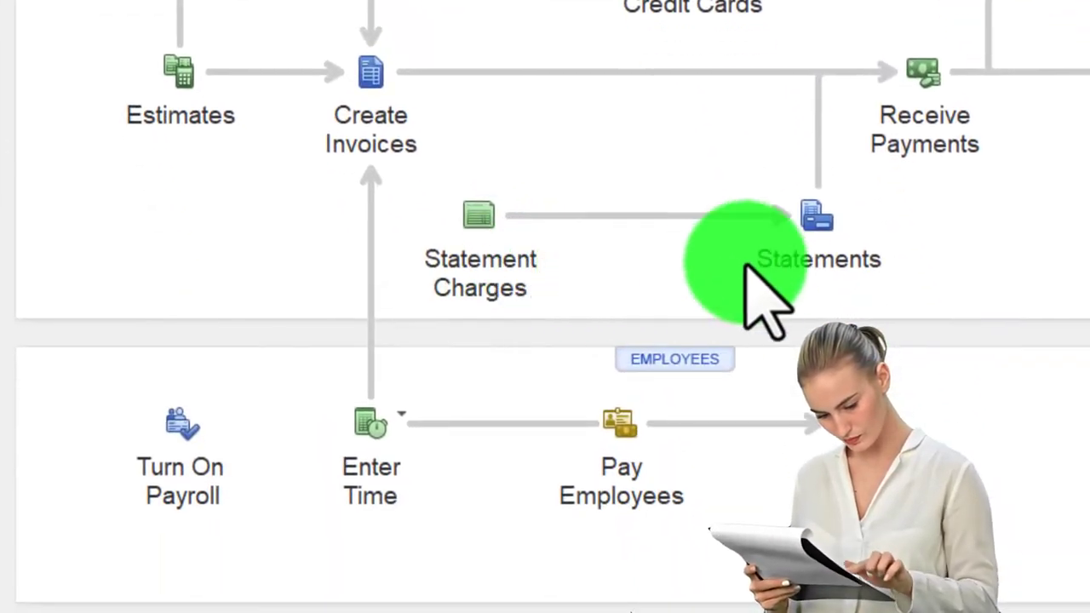
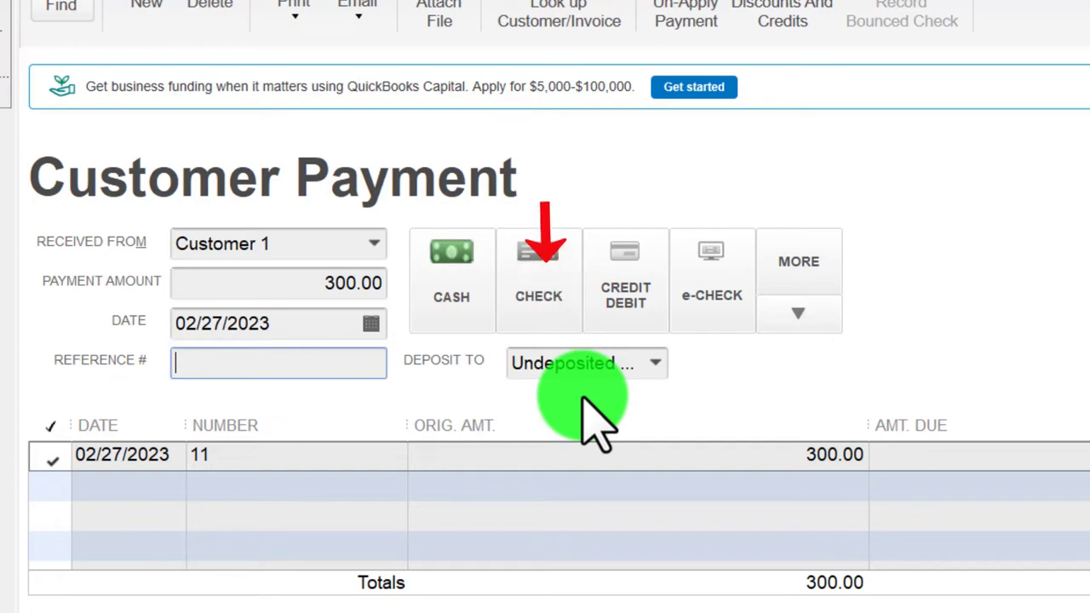
Check the company preferences for payments for the option to use Undeposited Funds as the default deposit account.
click(68, 20)
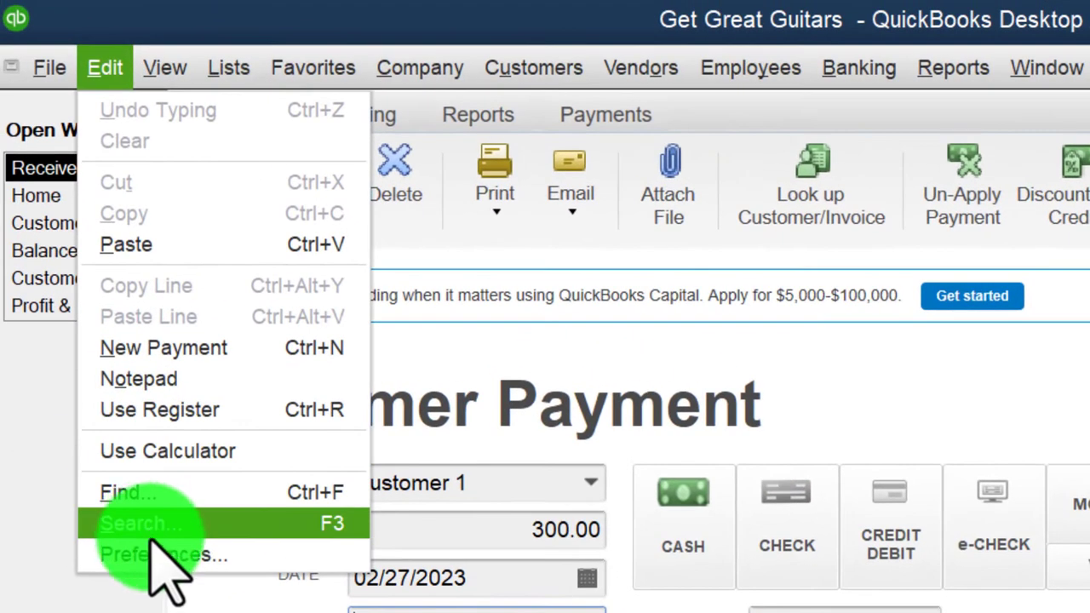
click(162, 555)
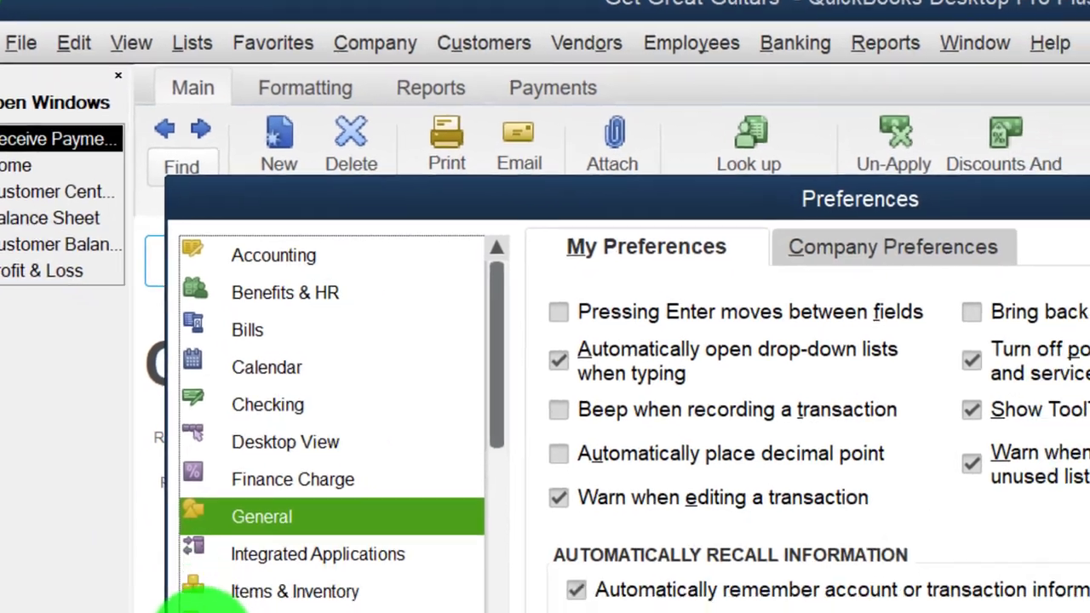
click(102, 521)
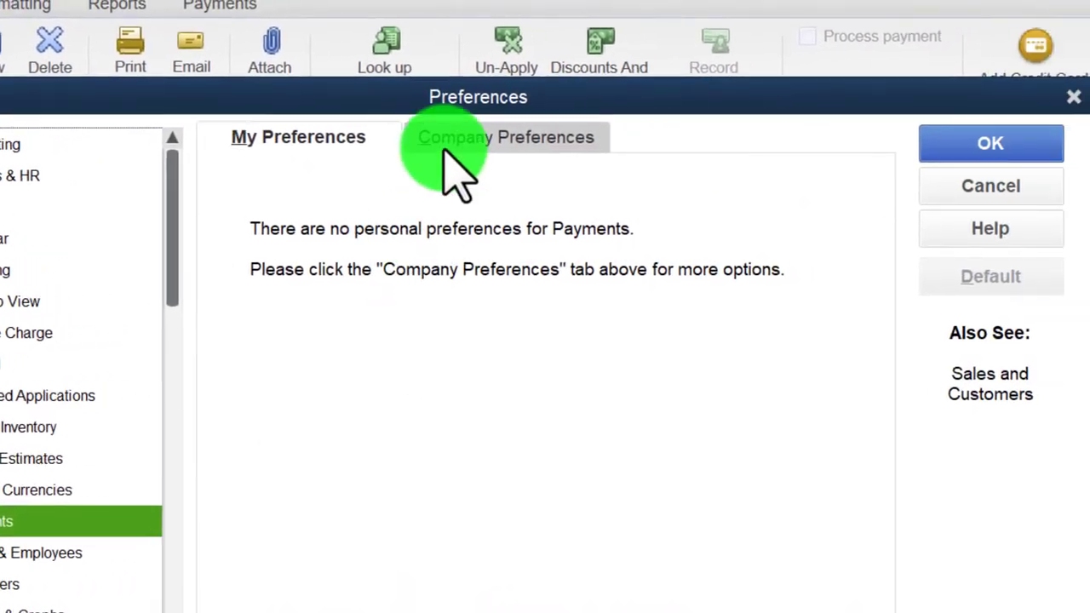
click(449, 150)
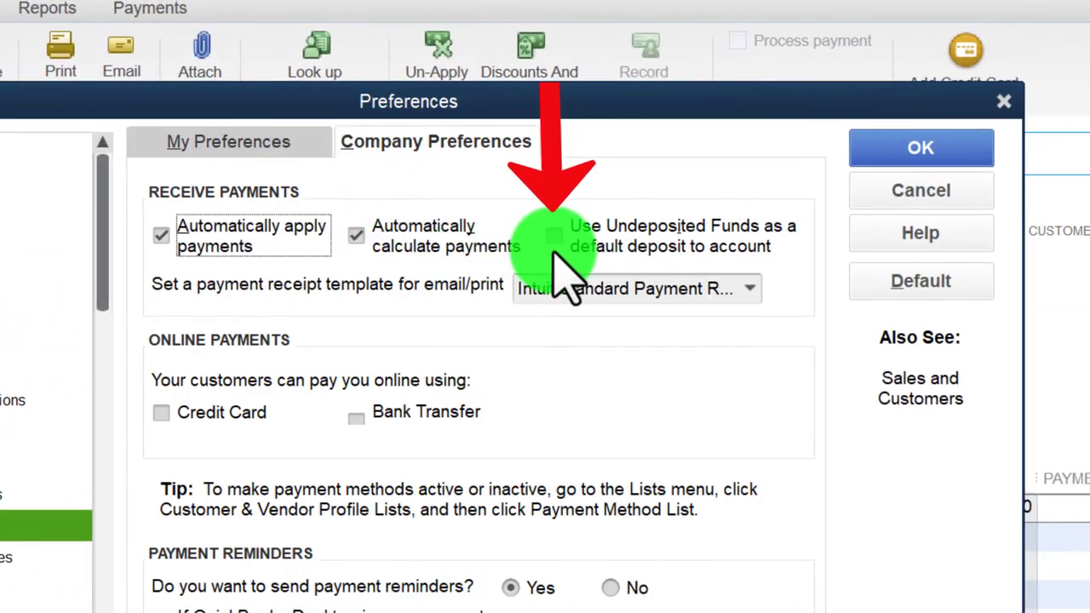
click(949, 149)
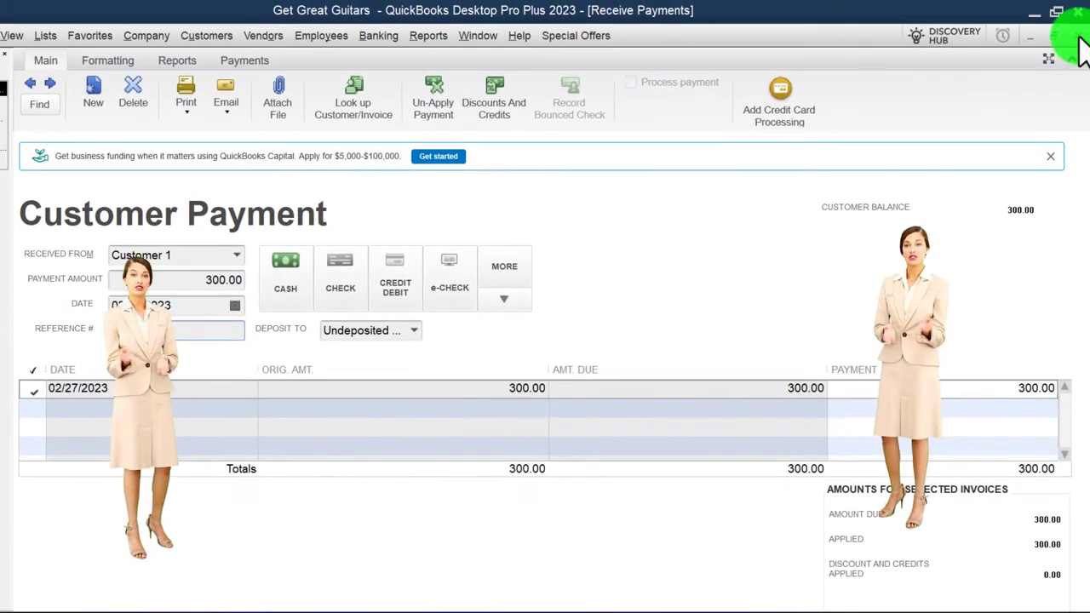
Close the Customer 1 payment form and record the 300.00 payment to Undeposited Funds.
click(1078, 37)
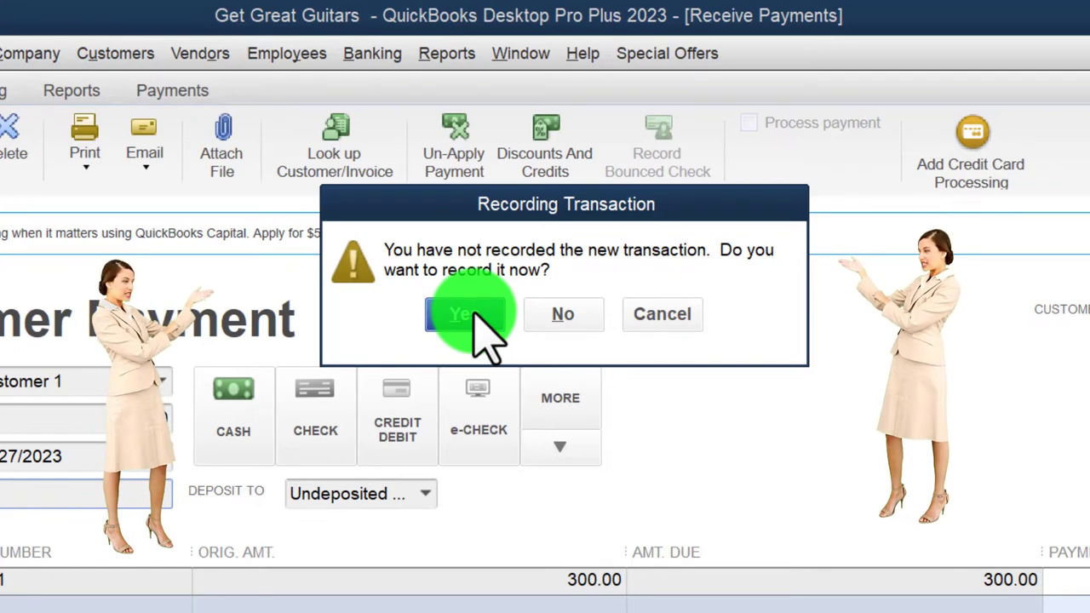
click(471, 315)
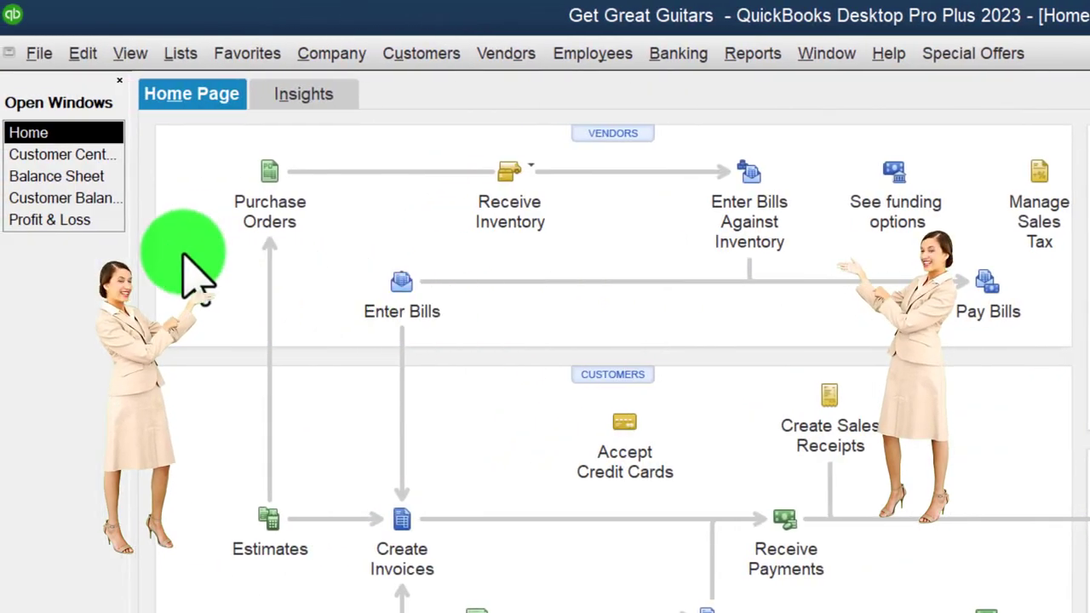
Examine the transactions behind Undeposited Funds and Accounts Receivable on the Balance Sheet.
click(65, 175)
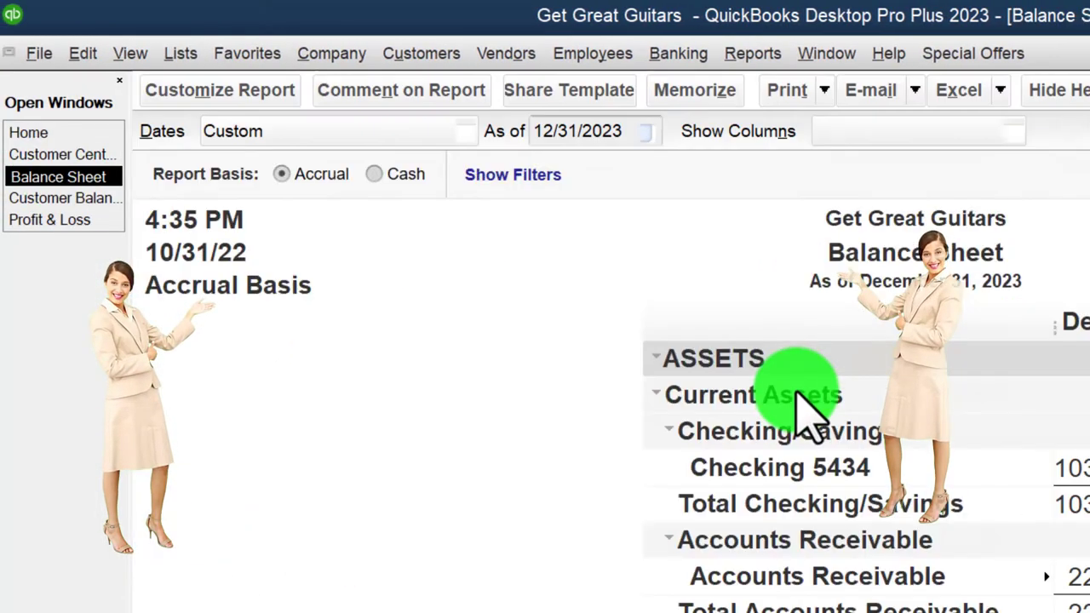
scroll(881, 606, down, 1)
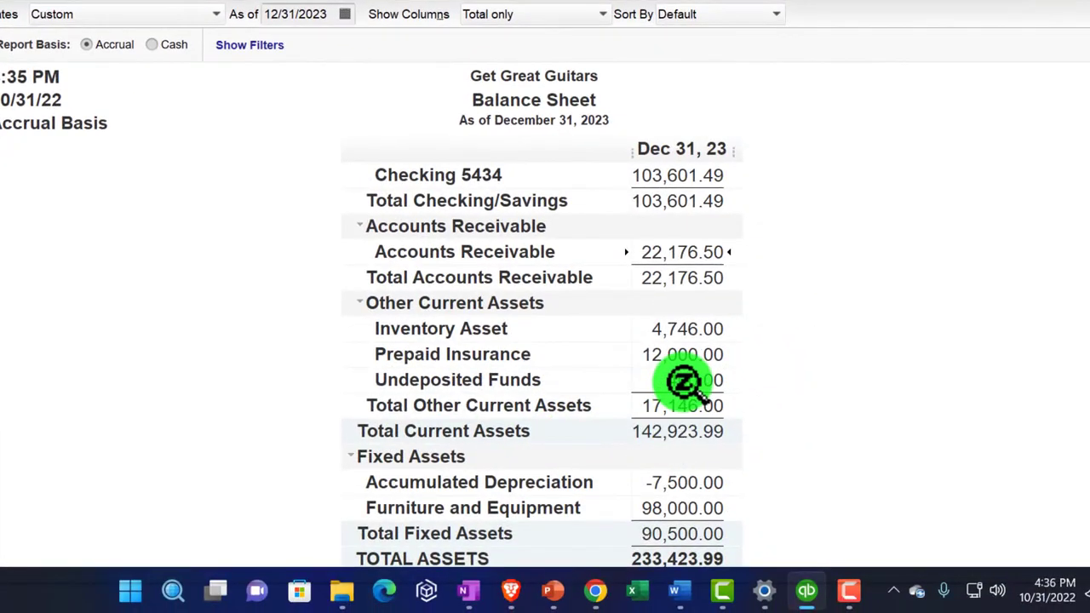
double_click(684, 382)
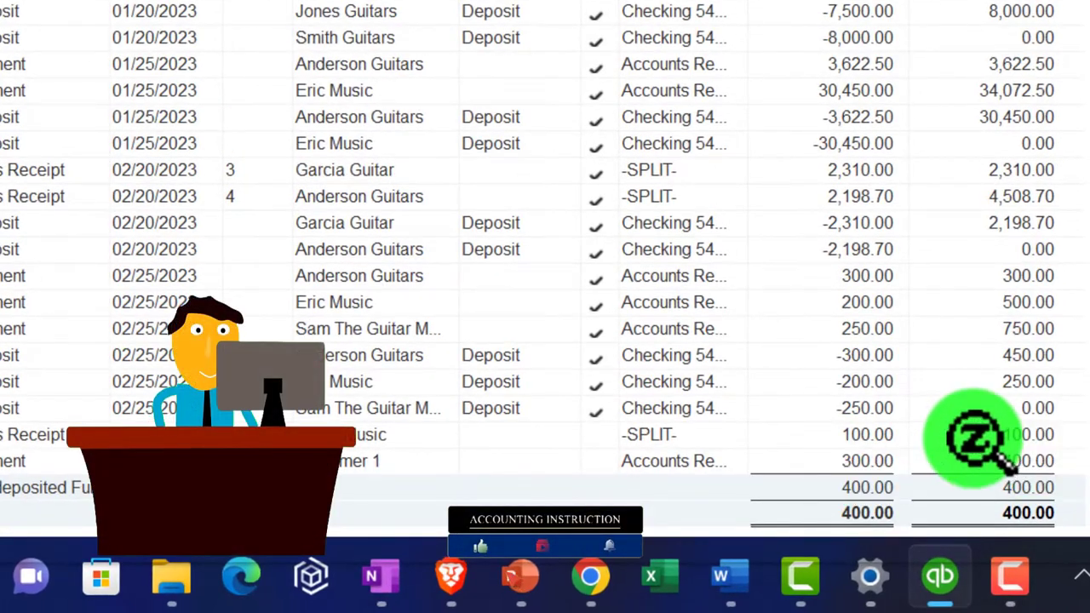
key(Escape)
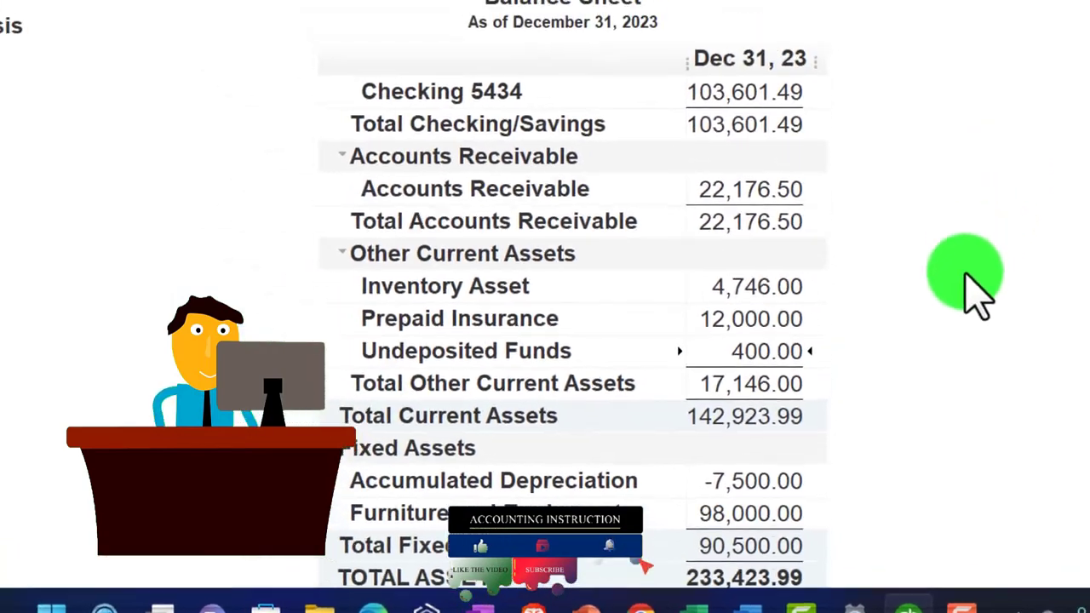
scroll(1010, 137, up, 3)
double_click(759, 298)
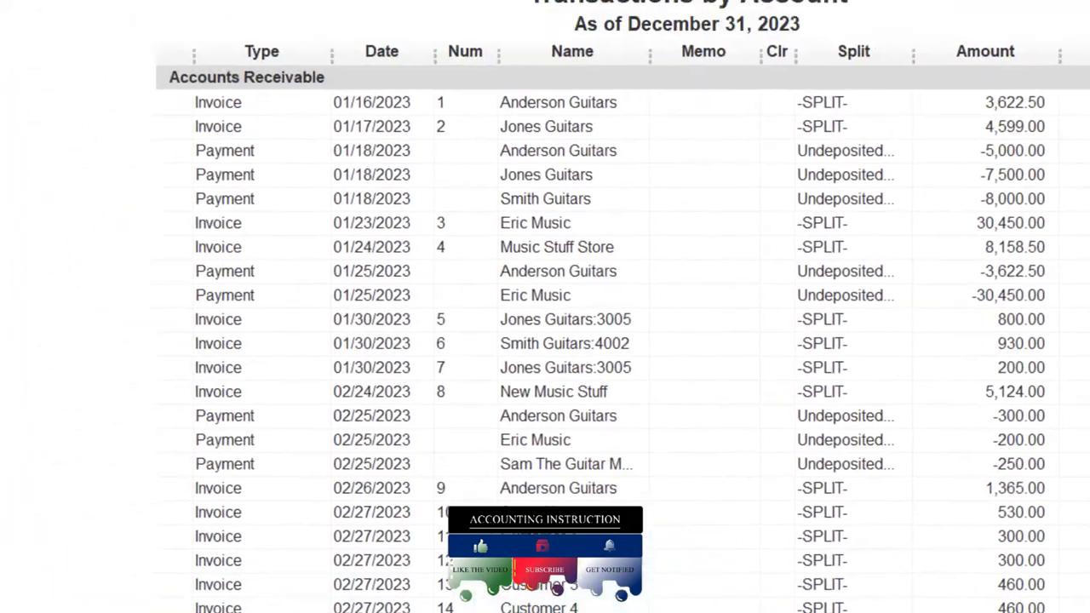
key(Escape)
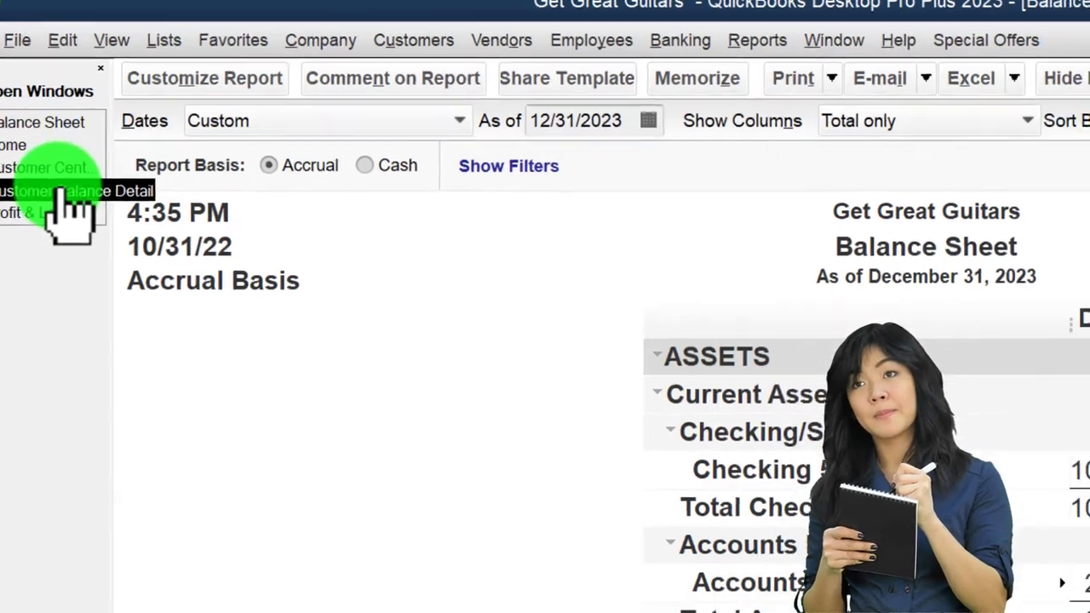
Review the Customer Balance Detail report through its customers.
click(85, 213)
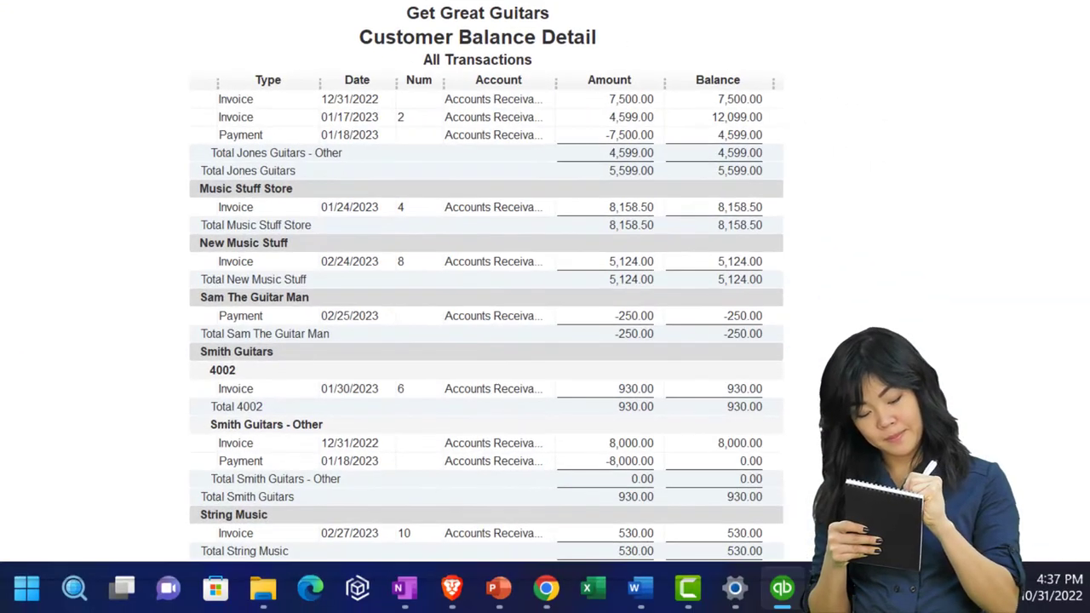
scroll(2, 223, up, 4)
scroll(3, 213, up, 6)
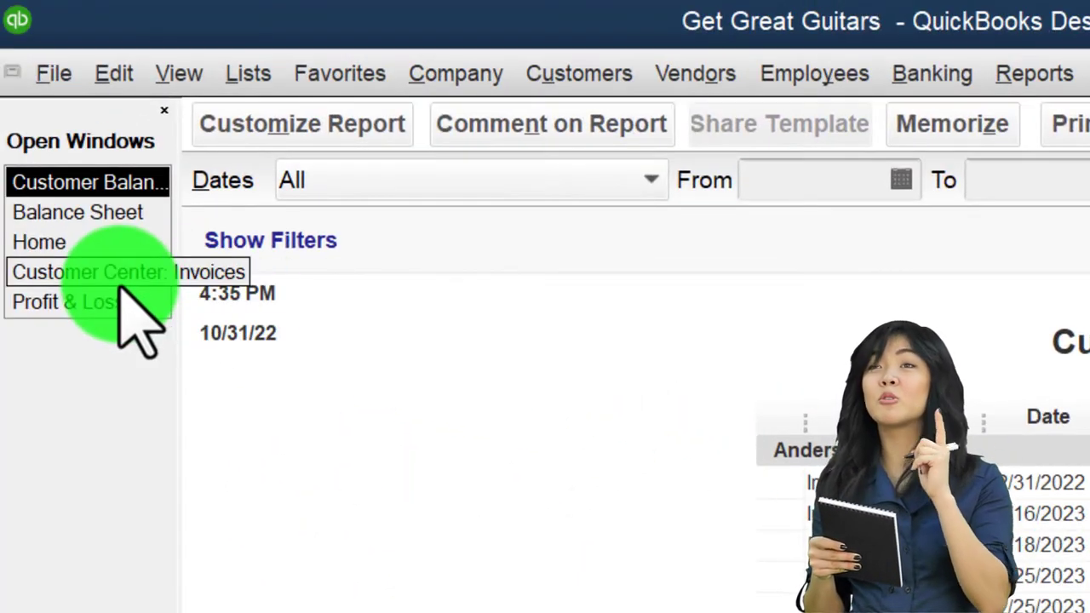
Review Customer 1's record and the open invoices list in the Customer Center, and return to the Balance Sheet.
click(117, 273)
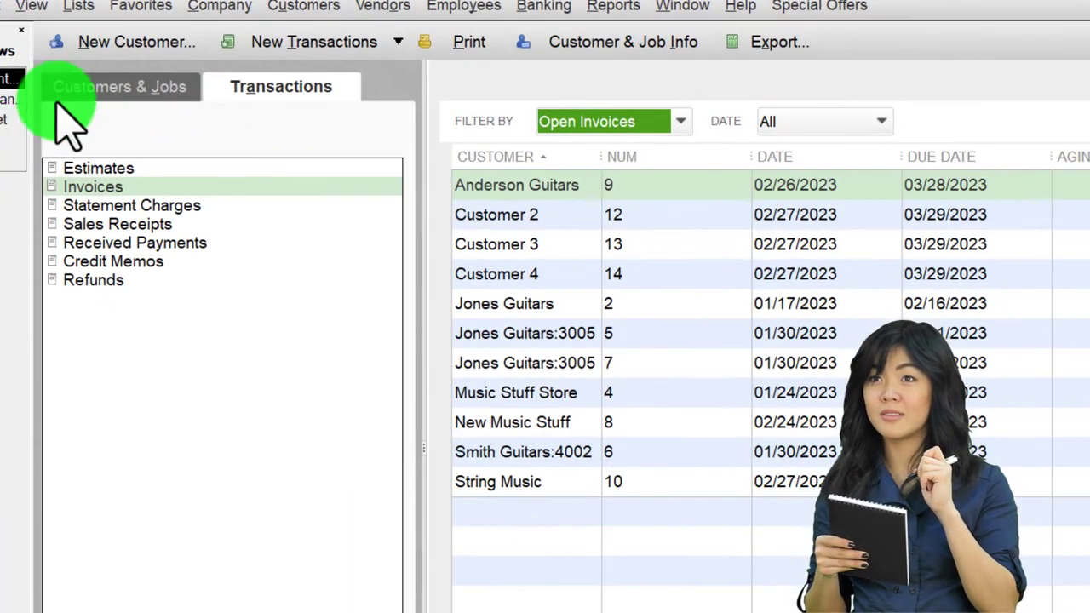
click(90, 96)
click(126, 277)
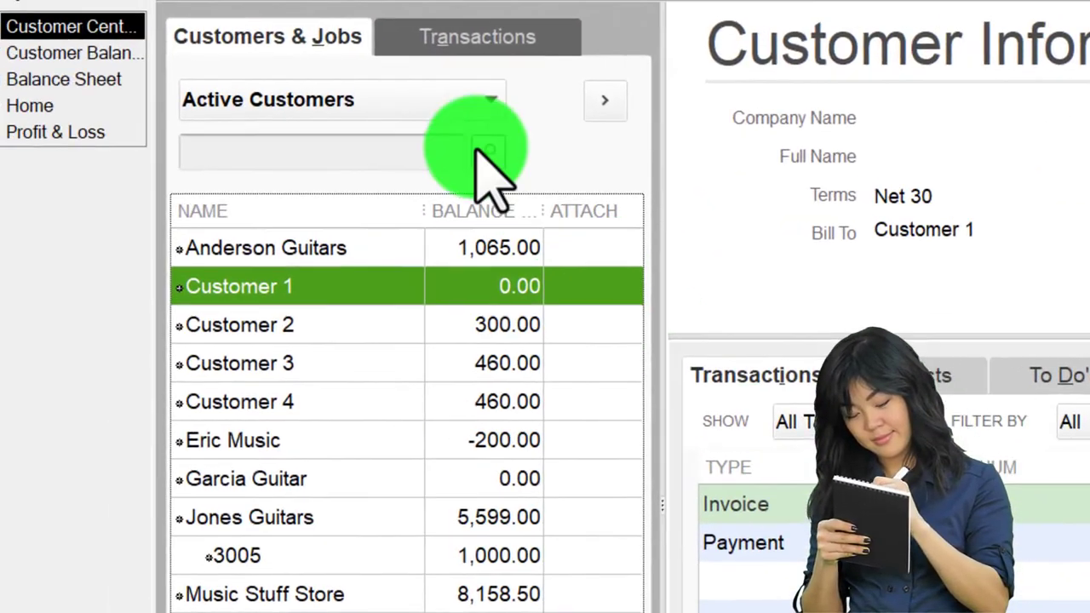
click(447, 43)
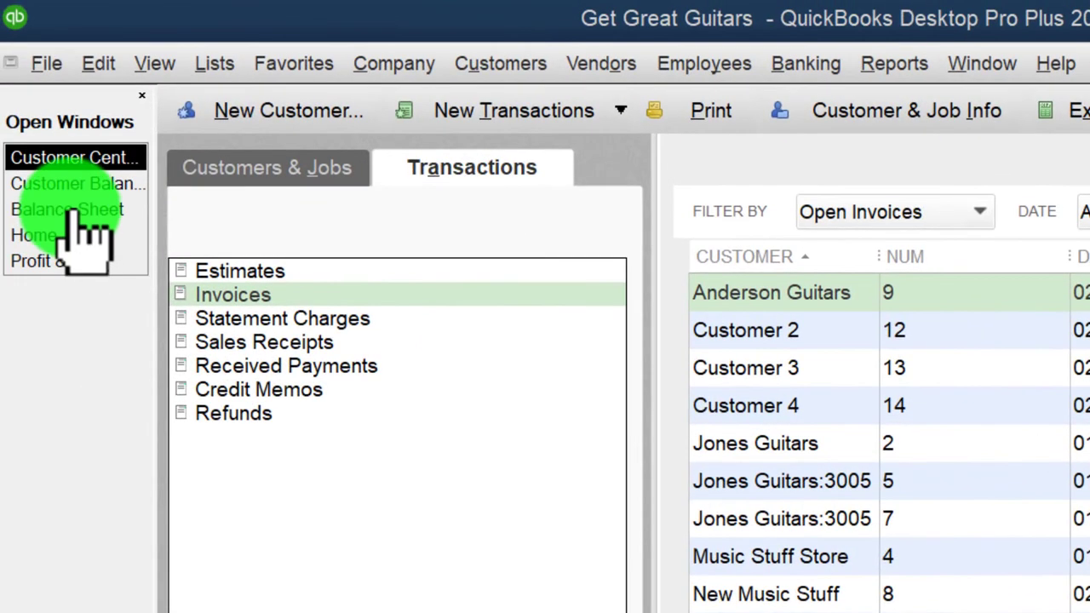
click(79, 213)
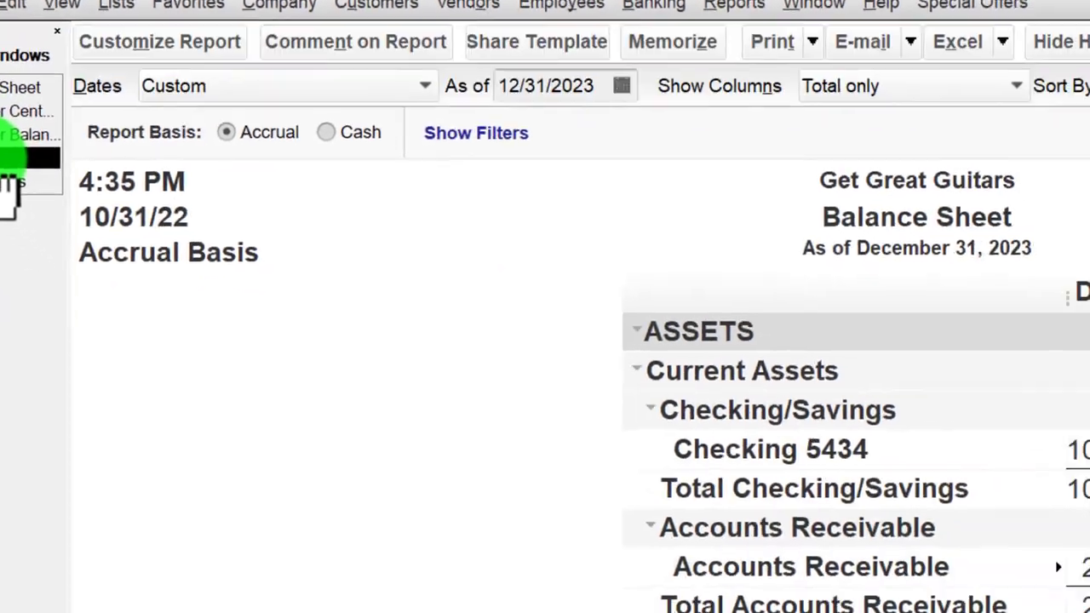
Record a 02/27/2023 deposit into Checking 5434 of the String Music receipt and Customer 1 payment, 400.00 in total.
click(10, 189)
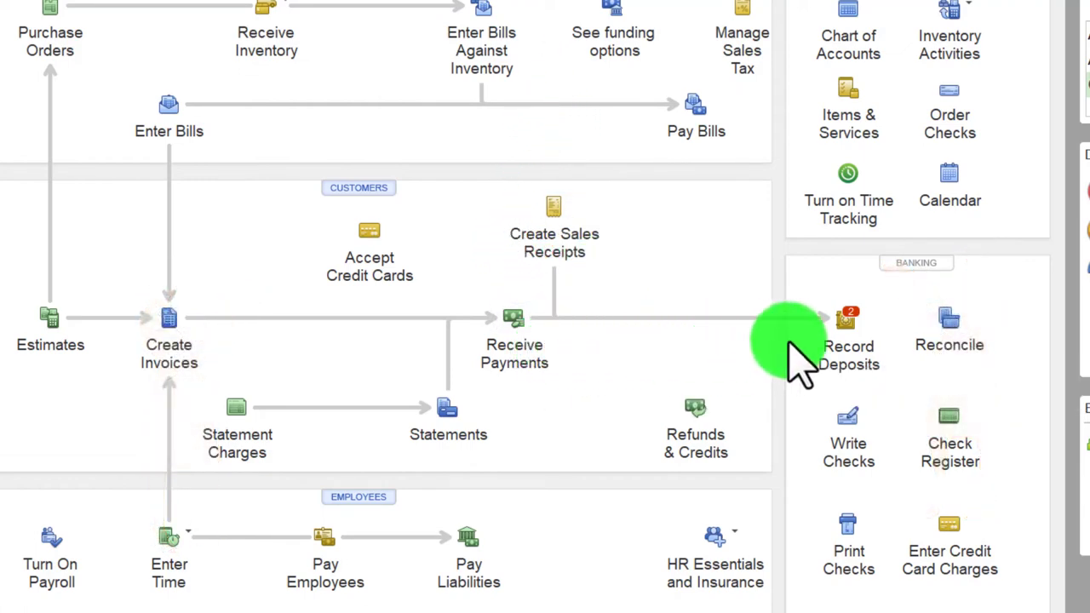
click(845, 327)
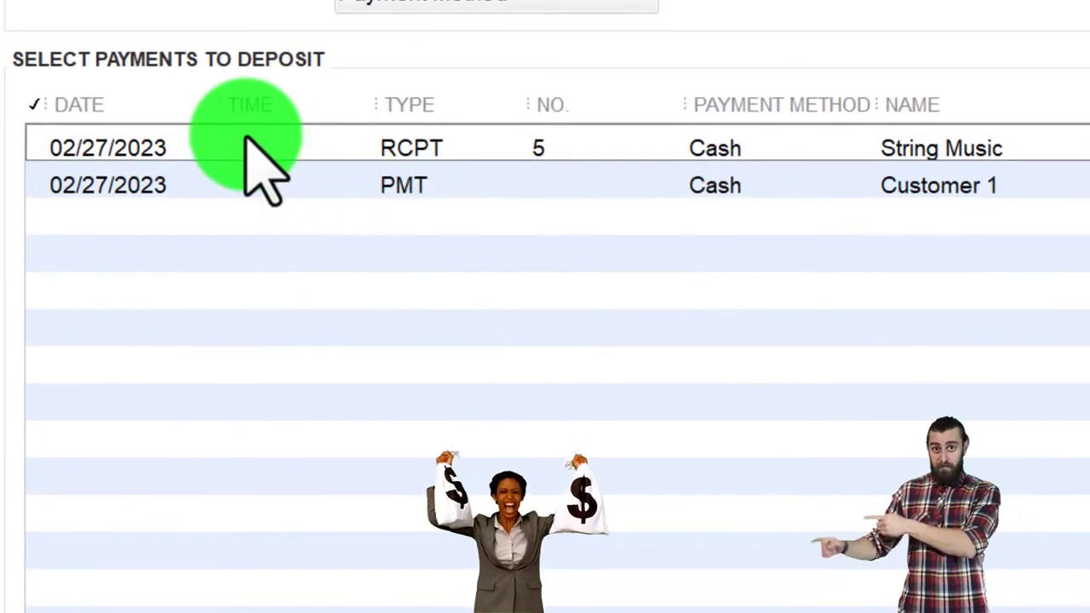
click(38, 149)
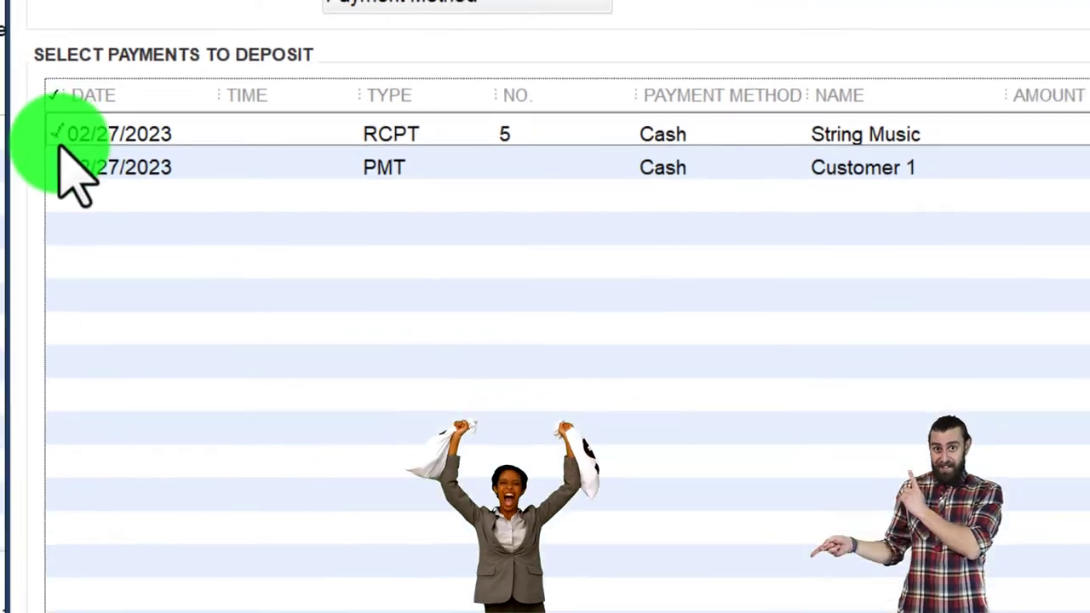
click(58, 155)
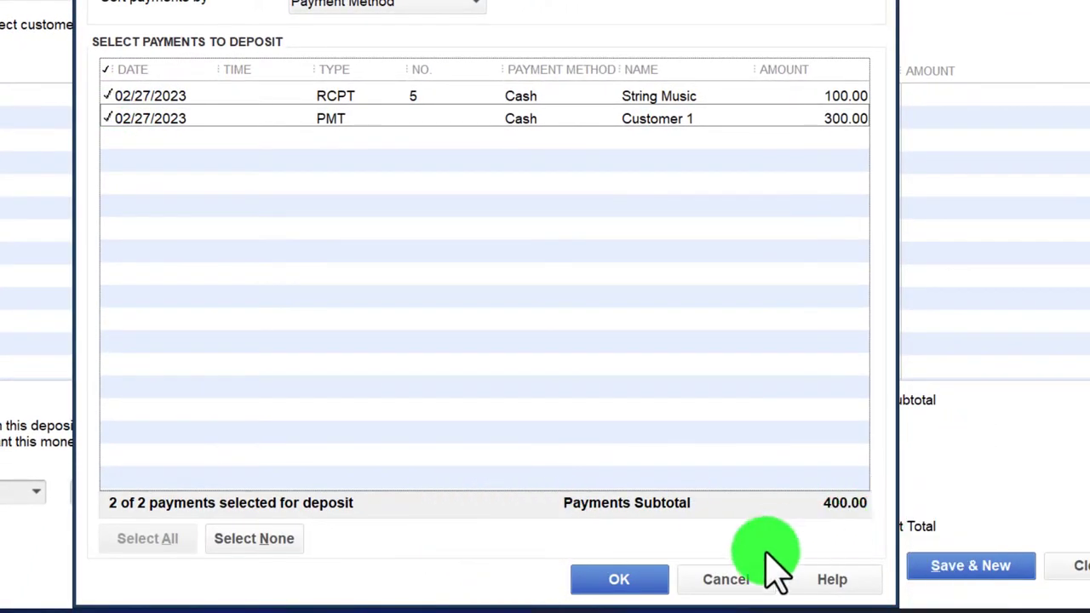
click(630, 579)
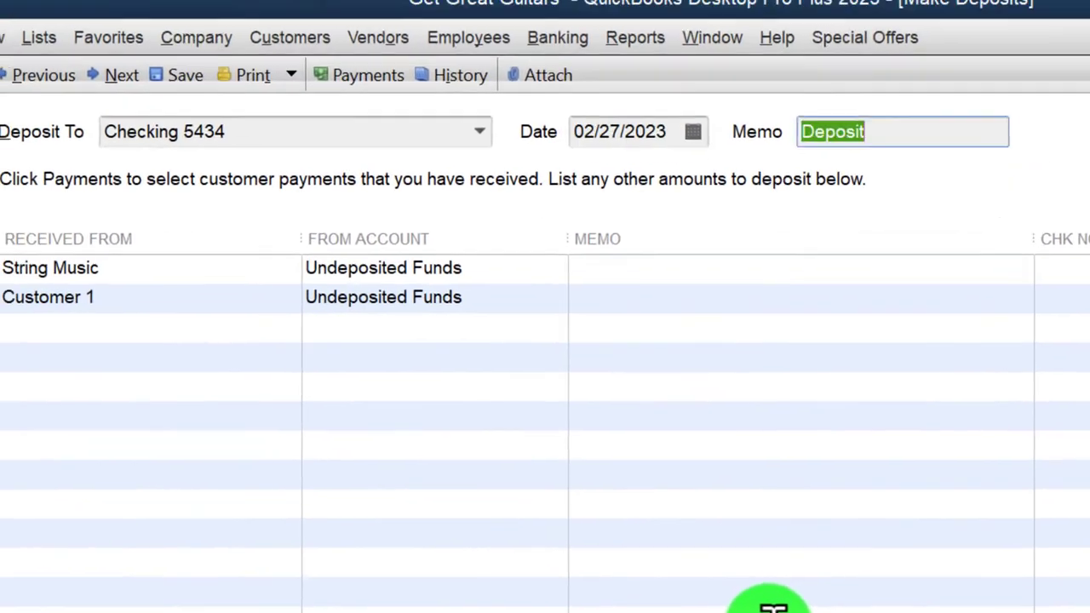
key(Tab)
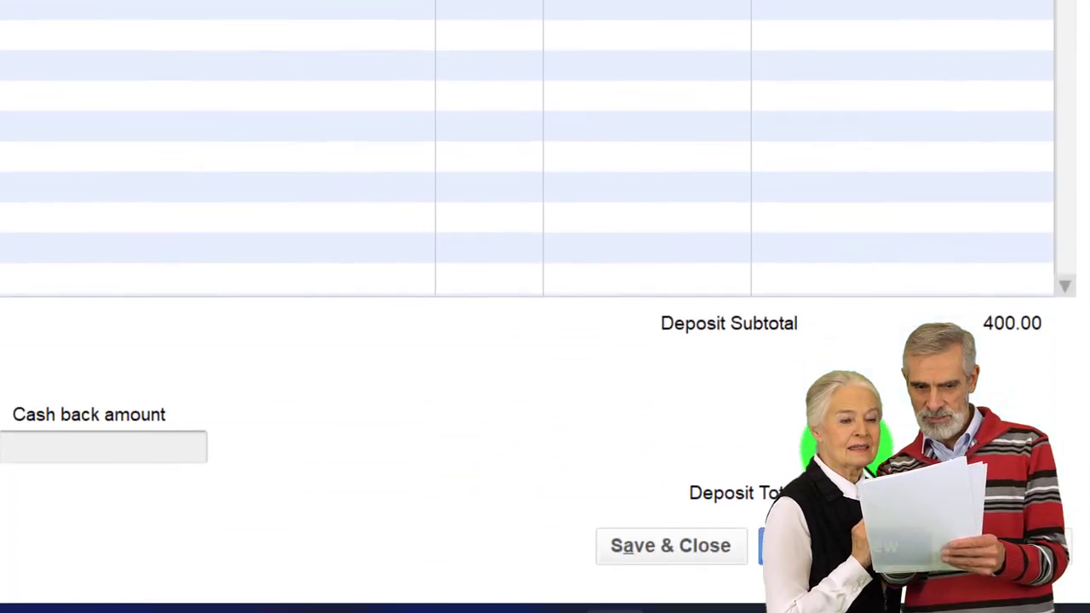
click(684, 543)
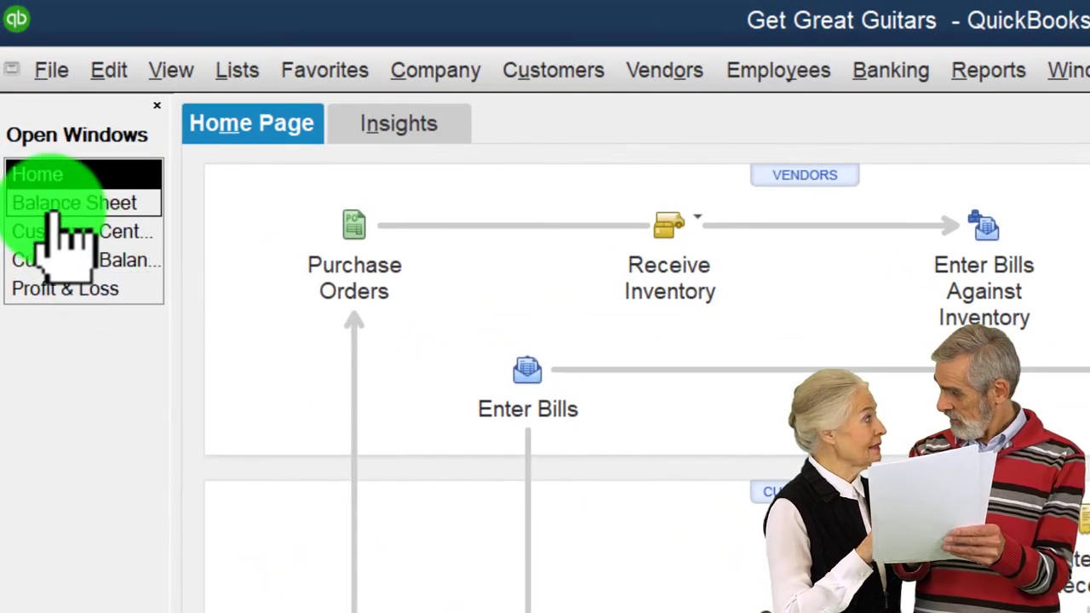
Examine the transactions behind Checking 5434 on the Balance Sheet for the new deposit and close the detail report.
click(53, 206)
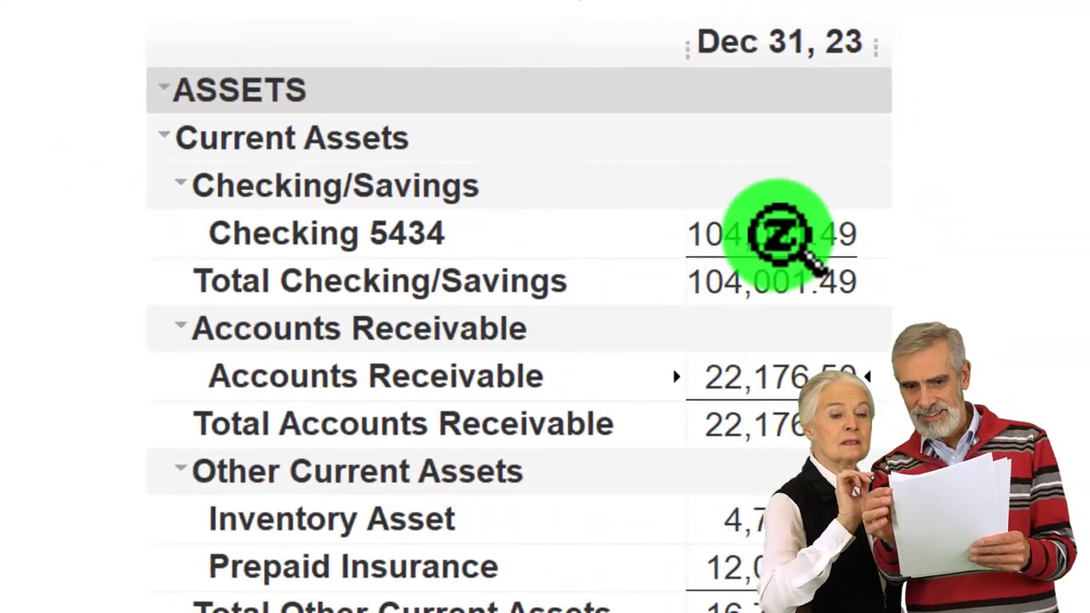
double_click(779, 234)
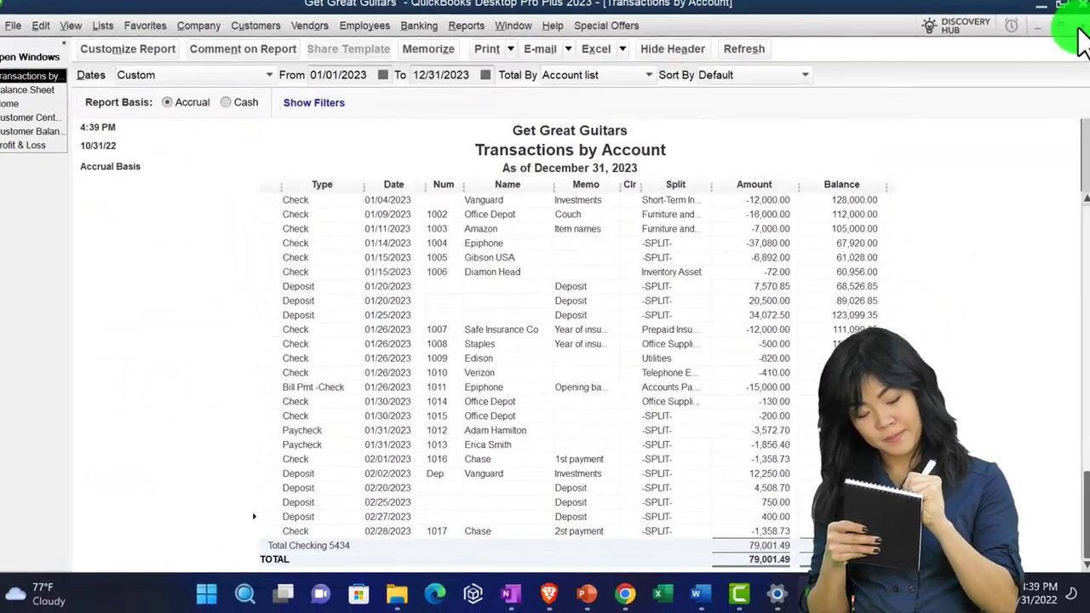
click(1077, 36)
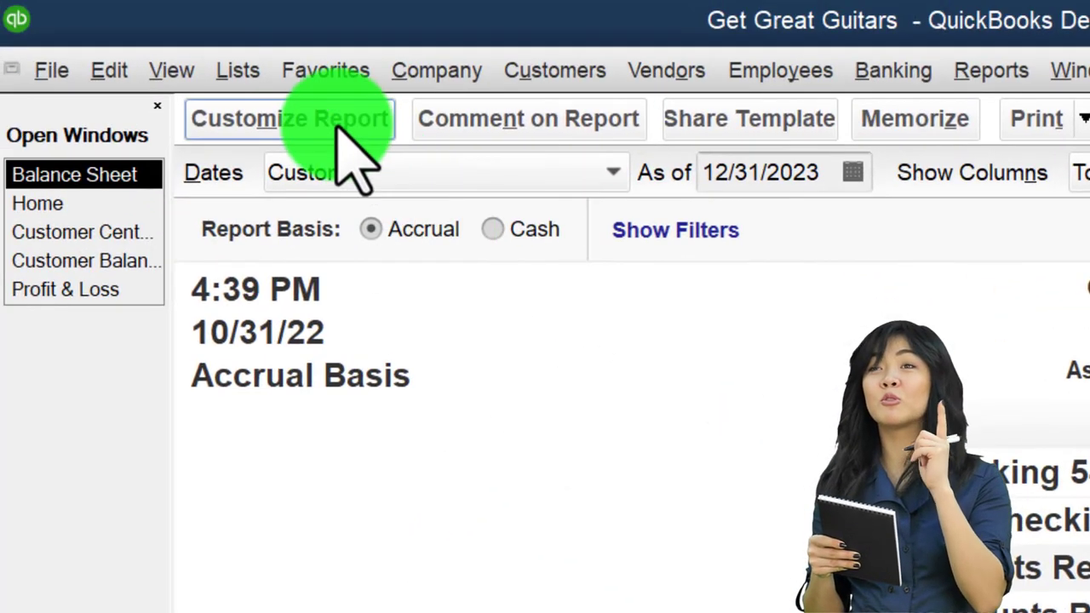
Customize the Balance Sheet's advanced options to display active rows.
click(336, 125)
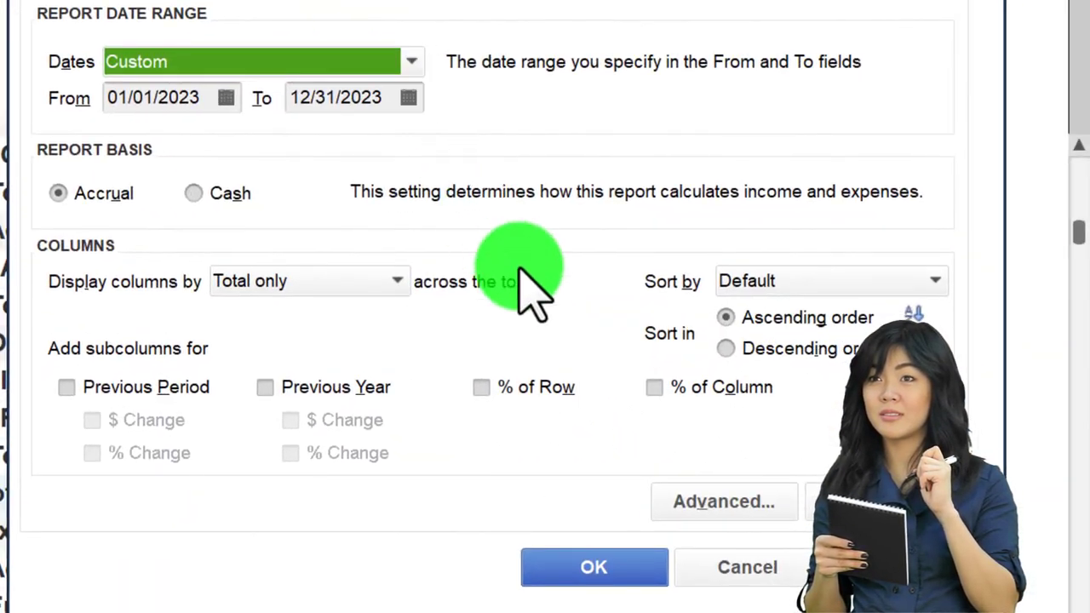
click(724, 501)
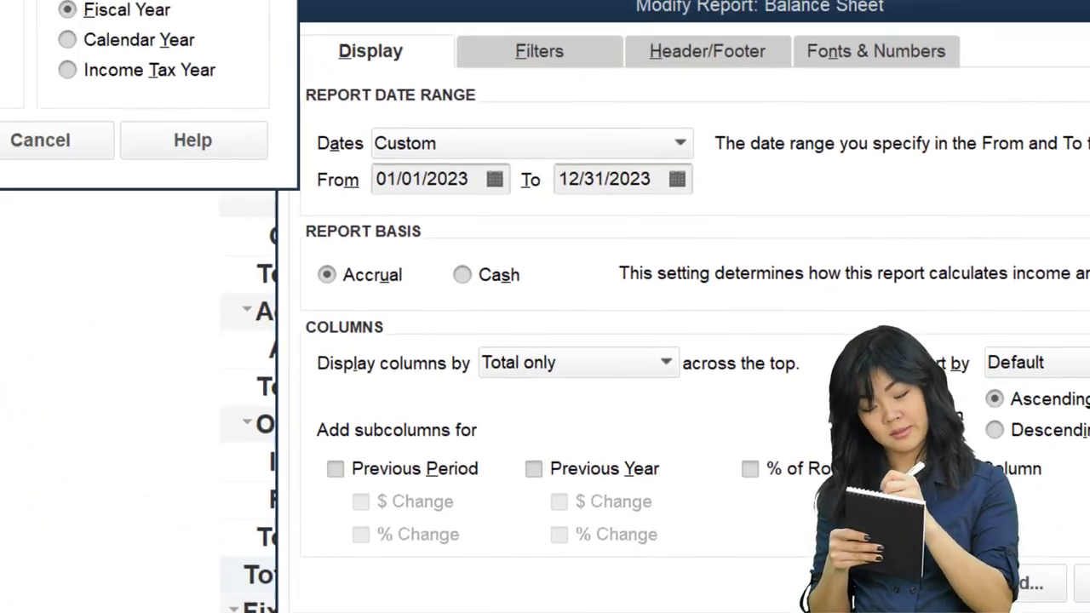
click(148, 145)
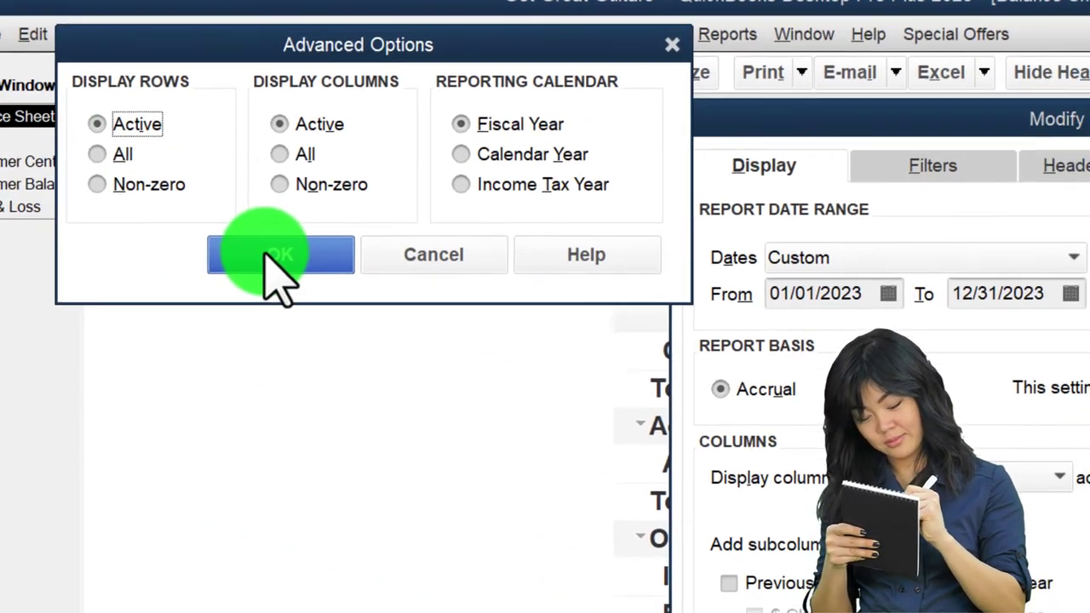
click(322, 275)
click(654, 516)
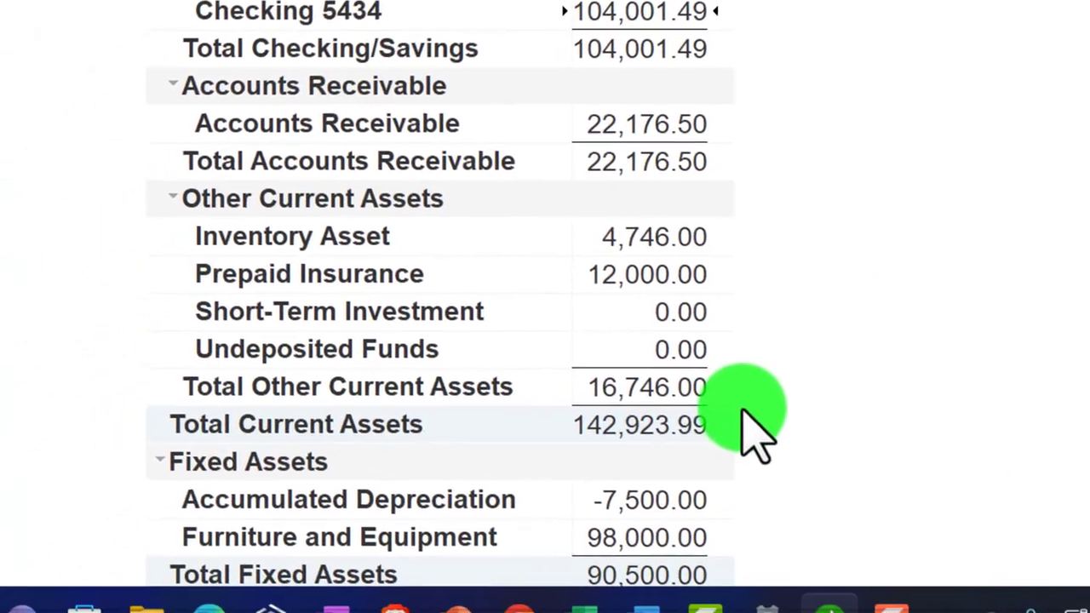
Examine the Undeposited Funds transaction detail down to the latest String Music and Customer 1 deposits.
double_click(697, 342)
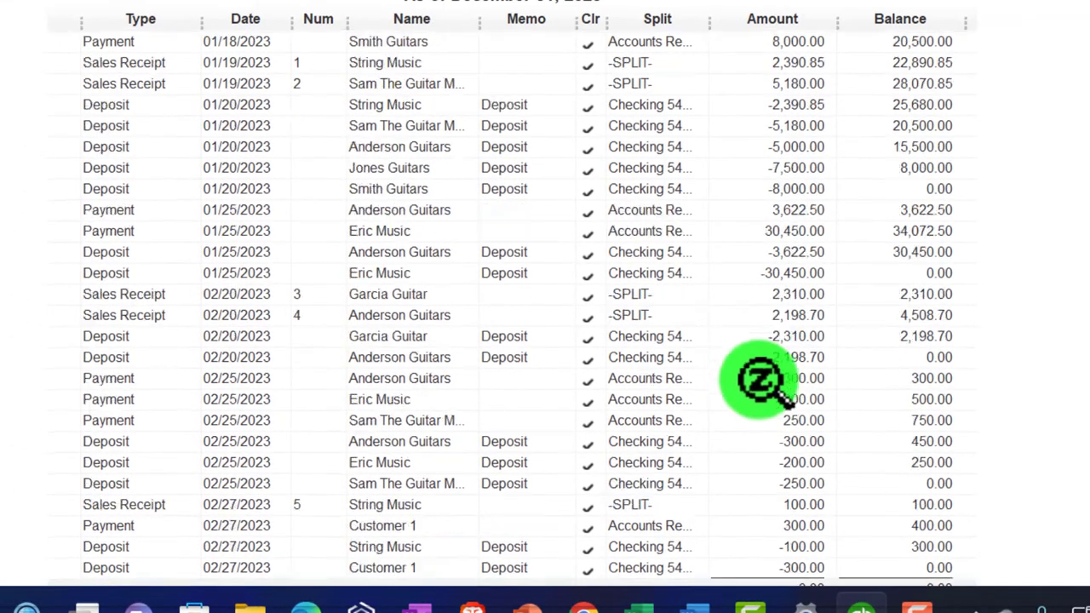
scroll(760, 381, down, 1)
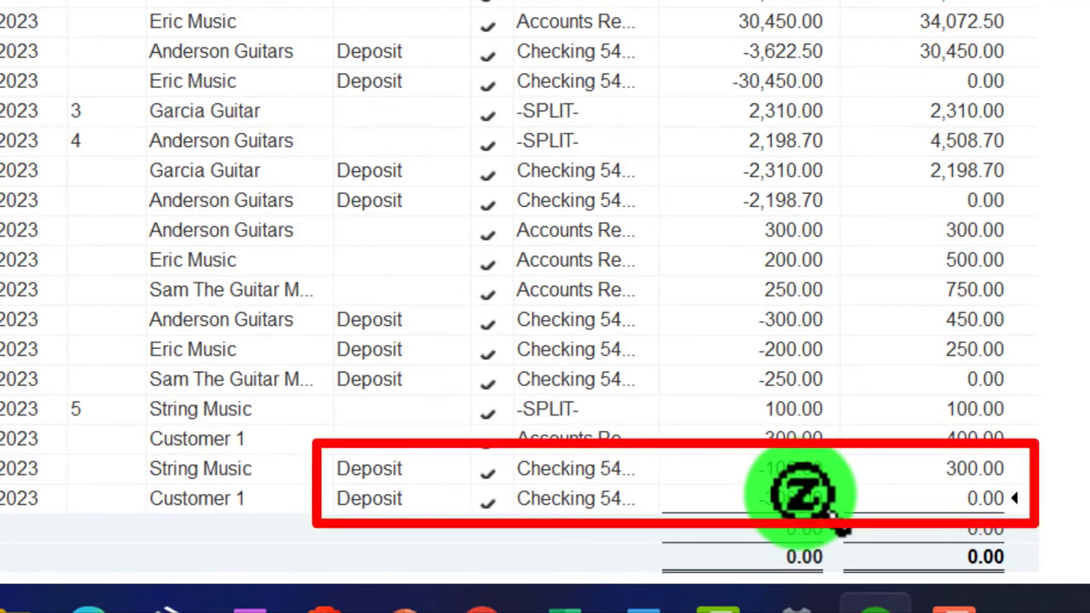
Examine the deposit behind the Customer 1 entry in the Undeposited Funds detail, and close the deposit and detail report.
double_click(800, 495)
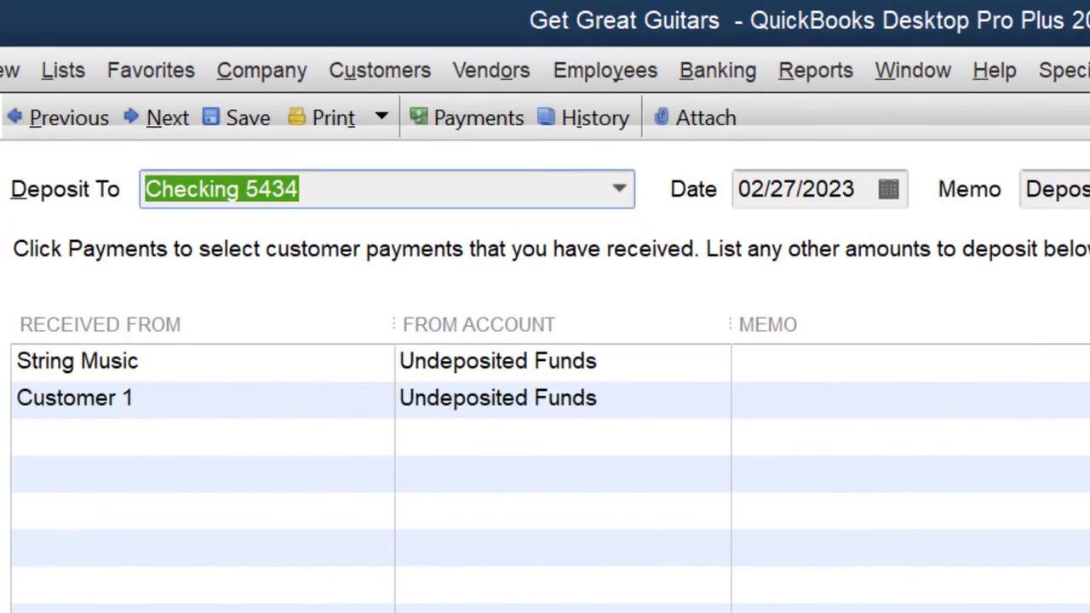
key(Escape)
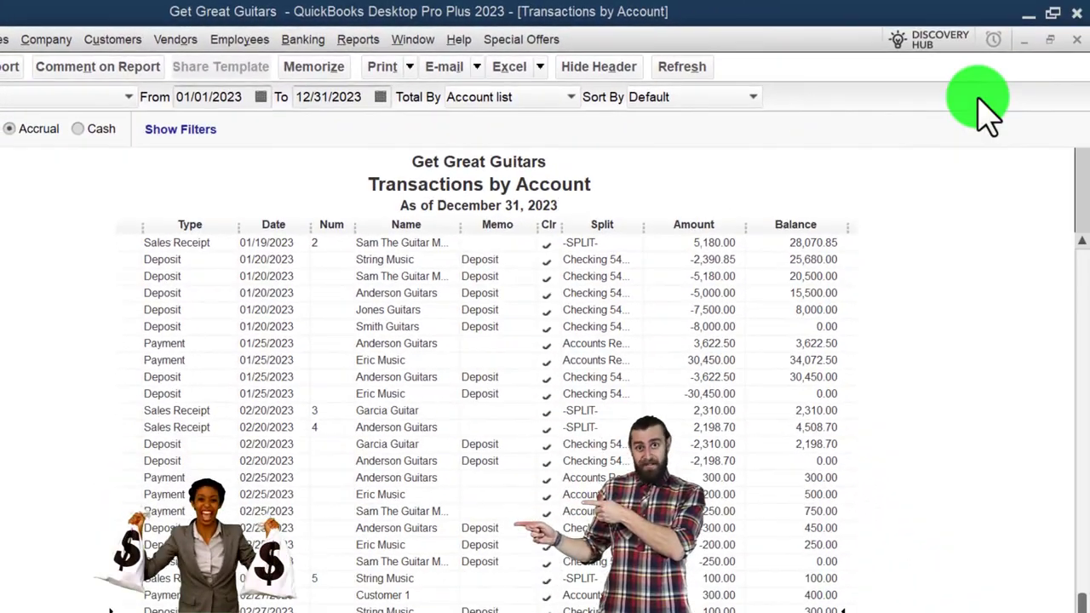
click(1074, 39)
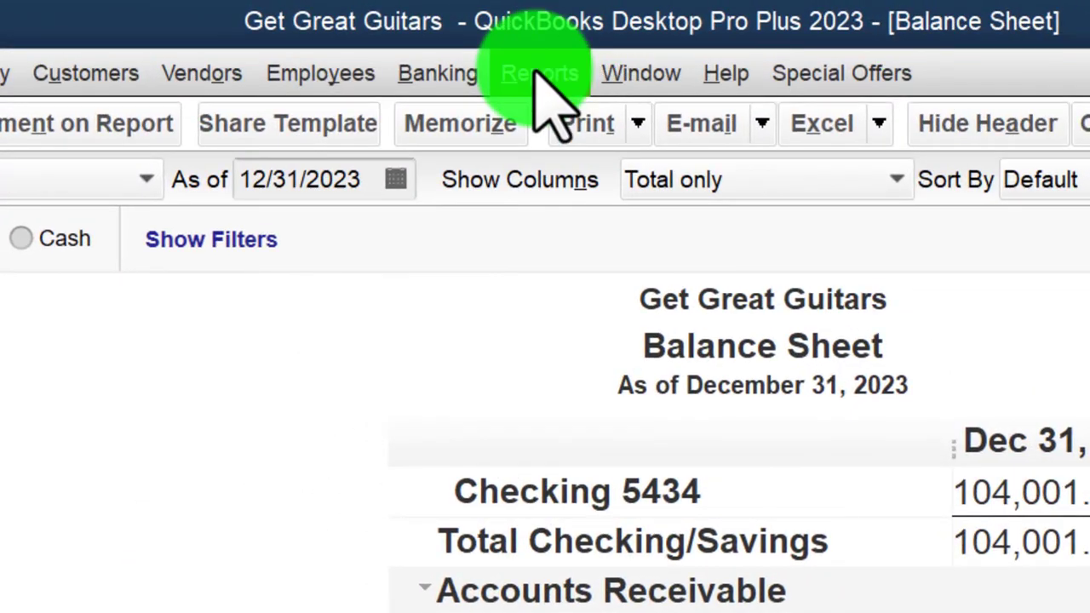
Open the Trial Balance report for the period 01/01/2023 to 12/31/2023.
click(358, 39)
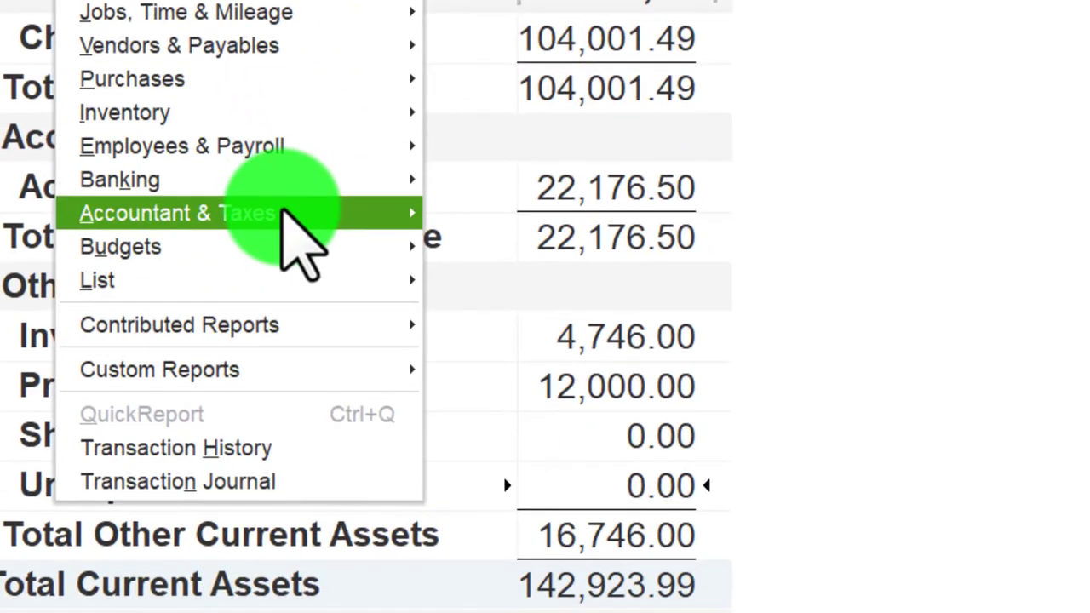
mouse_move(806, 612)
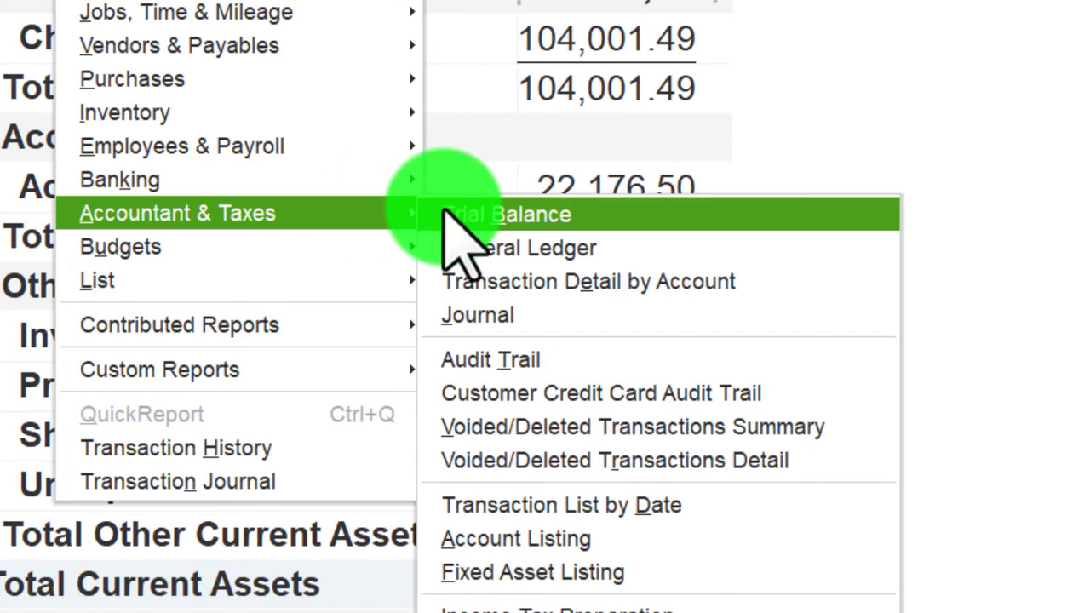
click(628, 214)
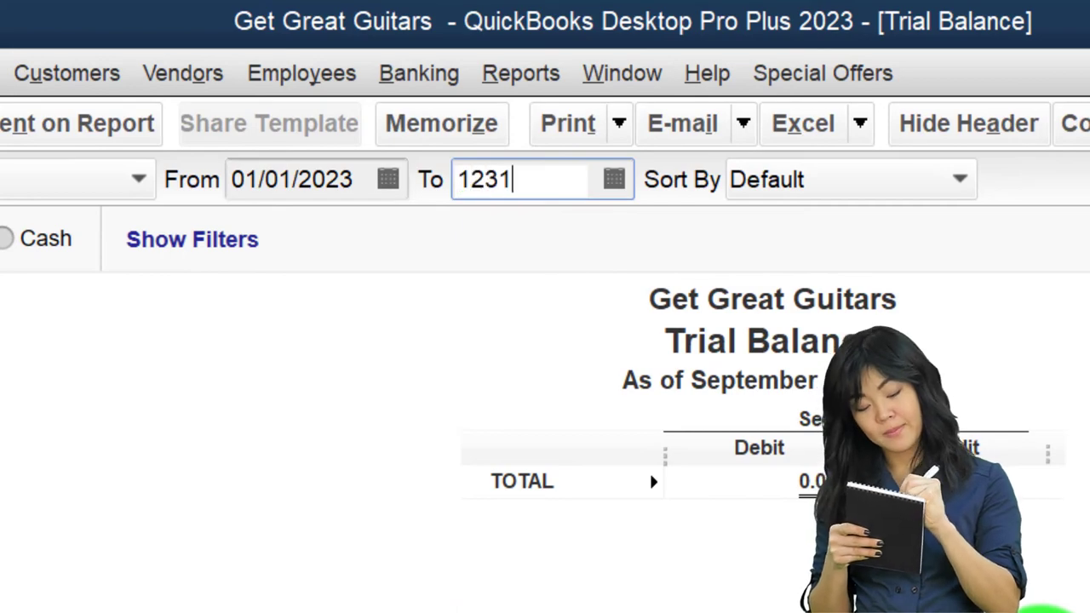
key(Tab)
Enlarge the Trial Balance's column label font and apply the change to all related fonts.
click(286, 128)
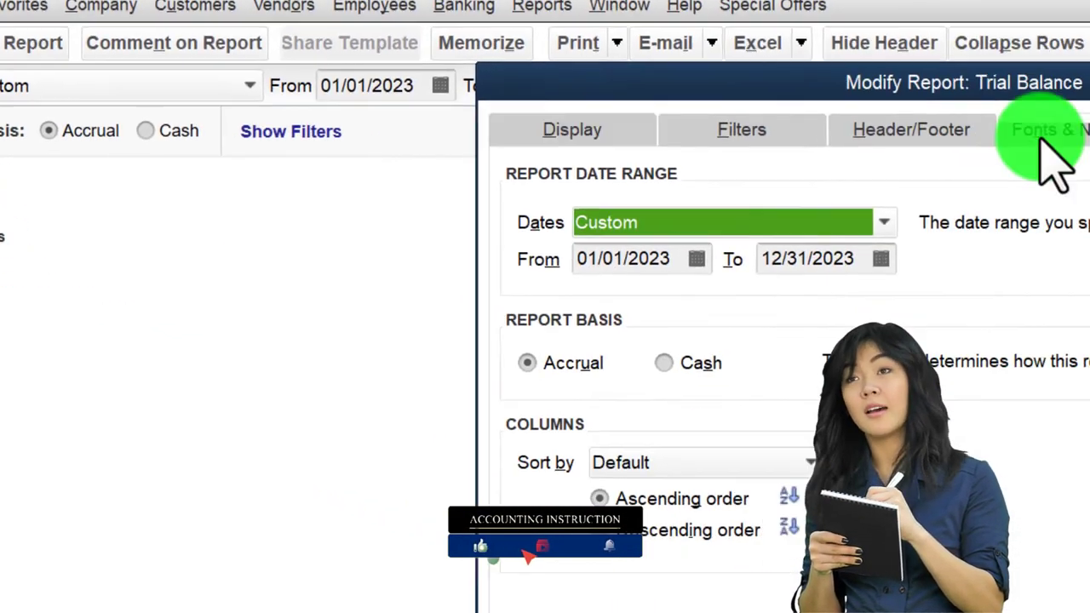
click(1041, 134)
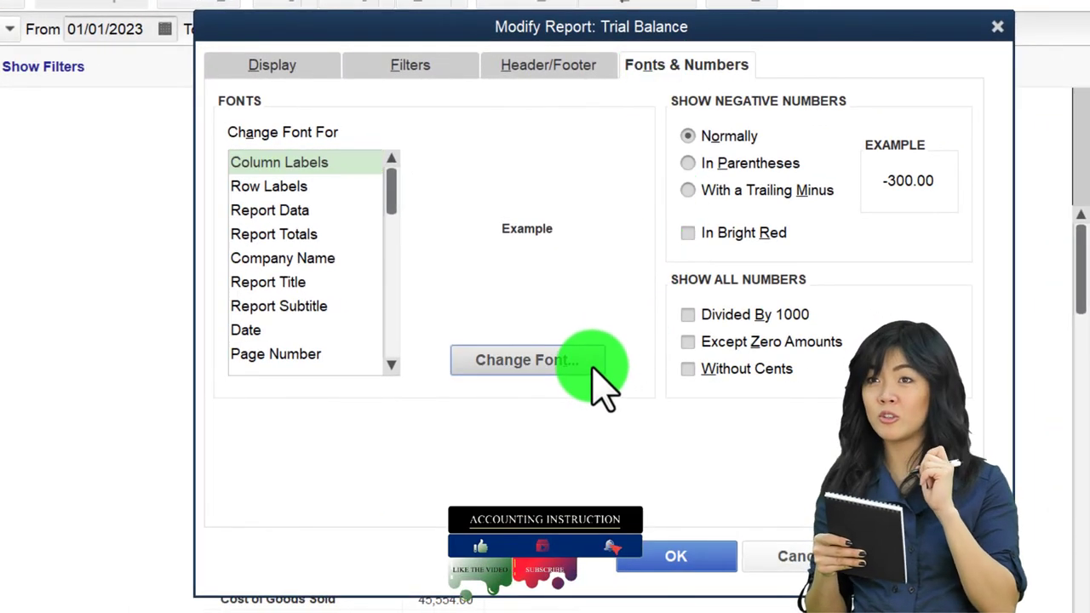
click(594, 368)
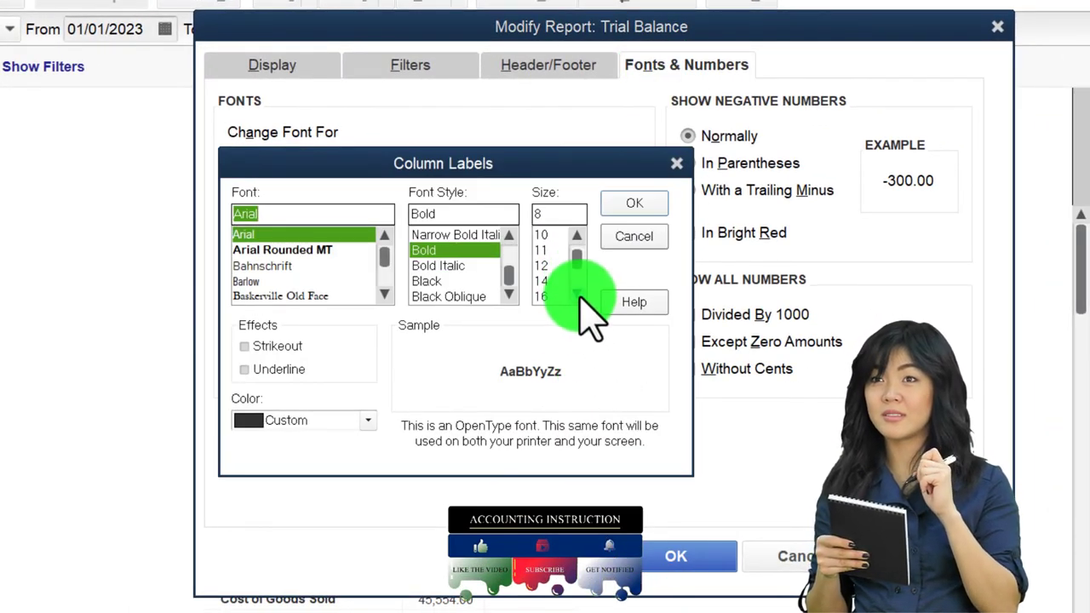
click(630, 205)
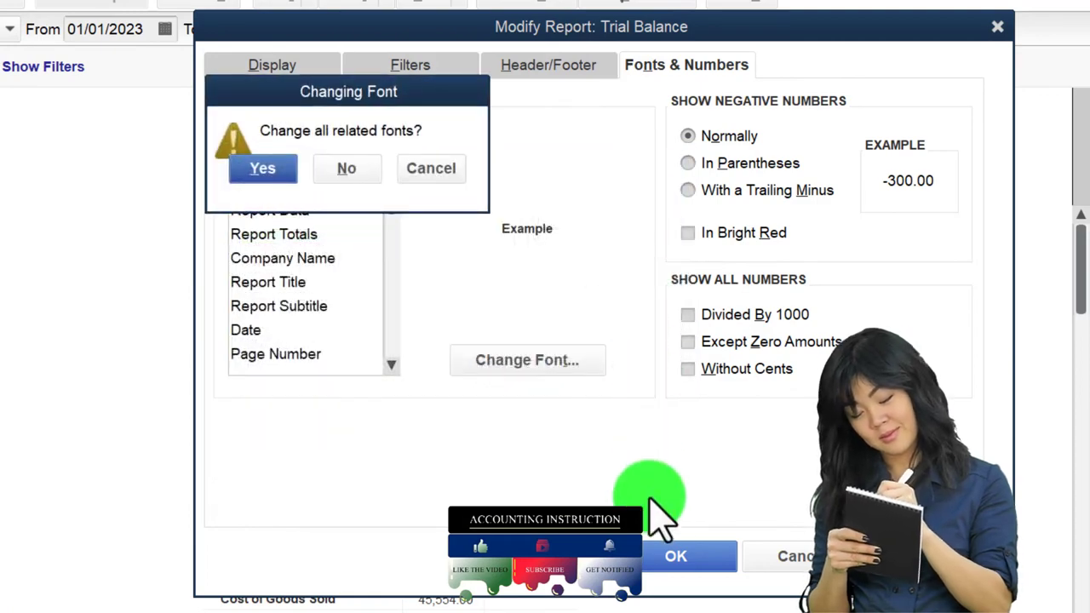
click(269, 168)
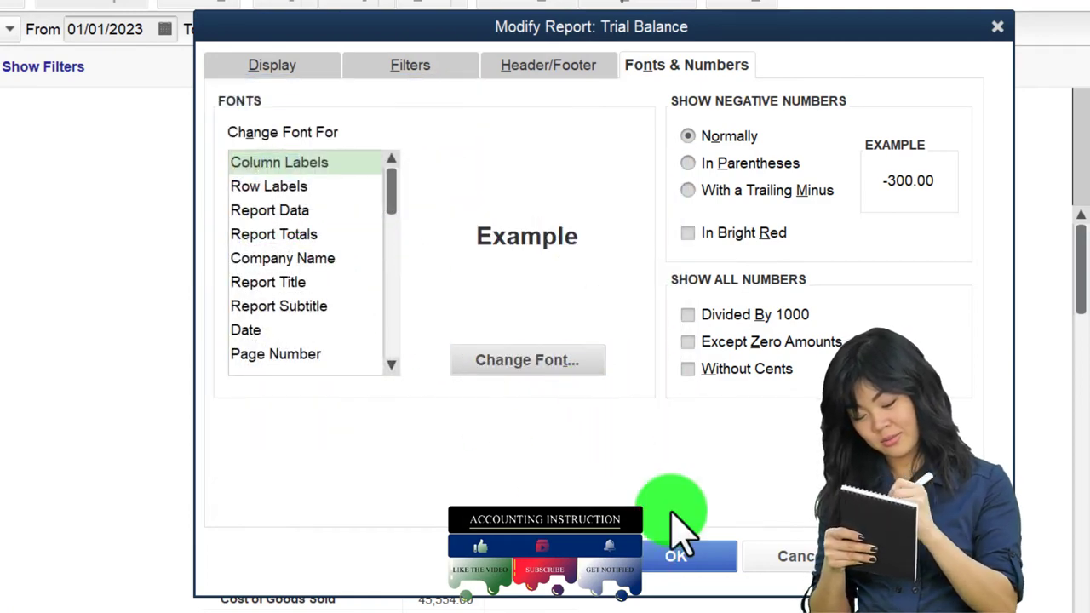
click(686, 552)
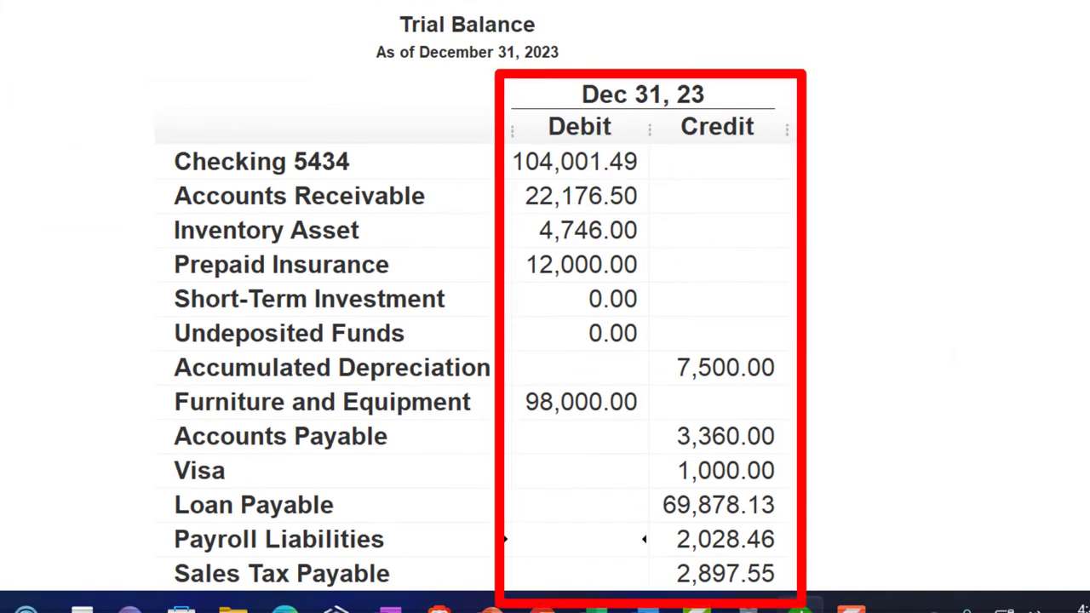
Examine the Trial Balance's debit and credit balances for all accounts down to the totals.
scroll(477, 366, down, 3)
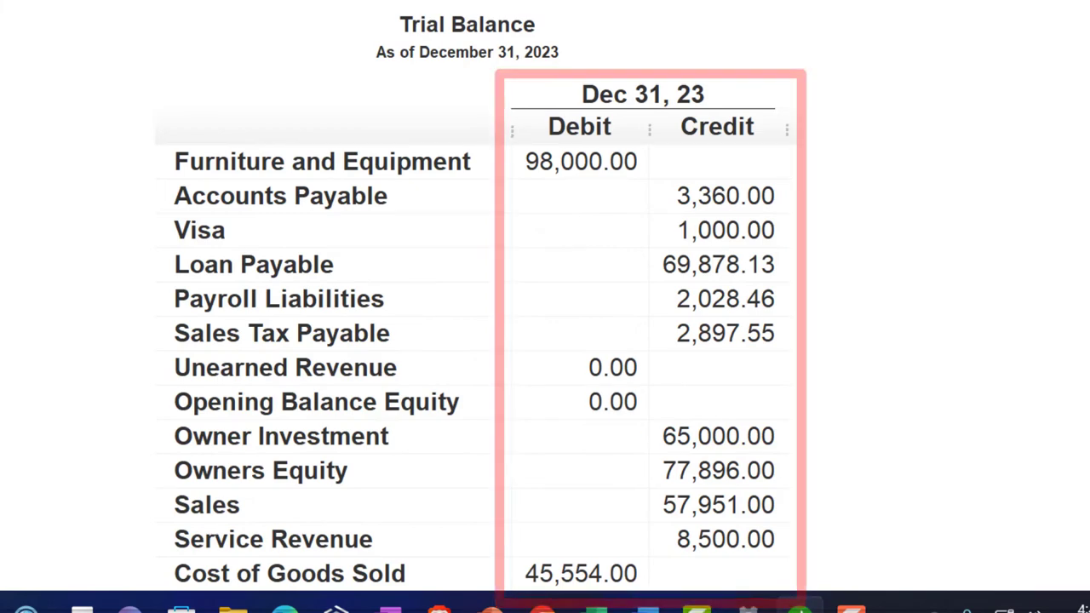
scroll(575, 367, down, 3)
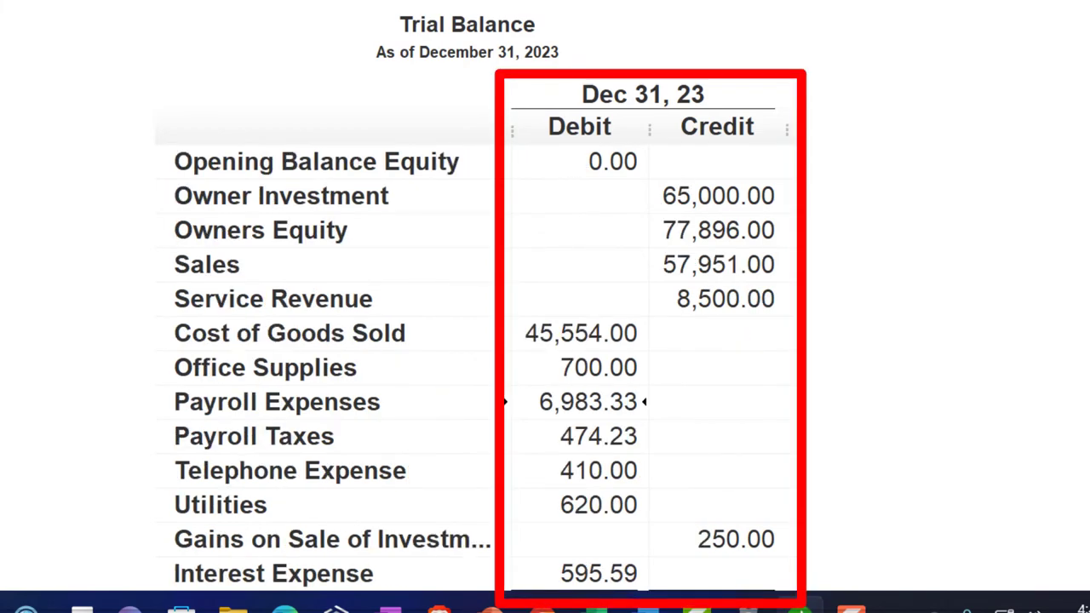
scroll(575, 367, down, 1)
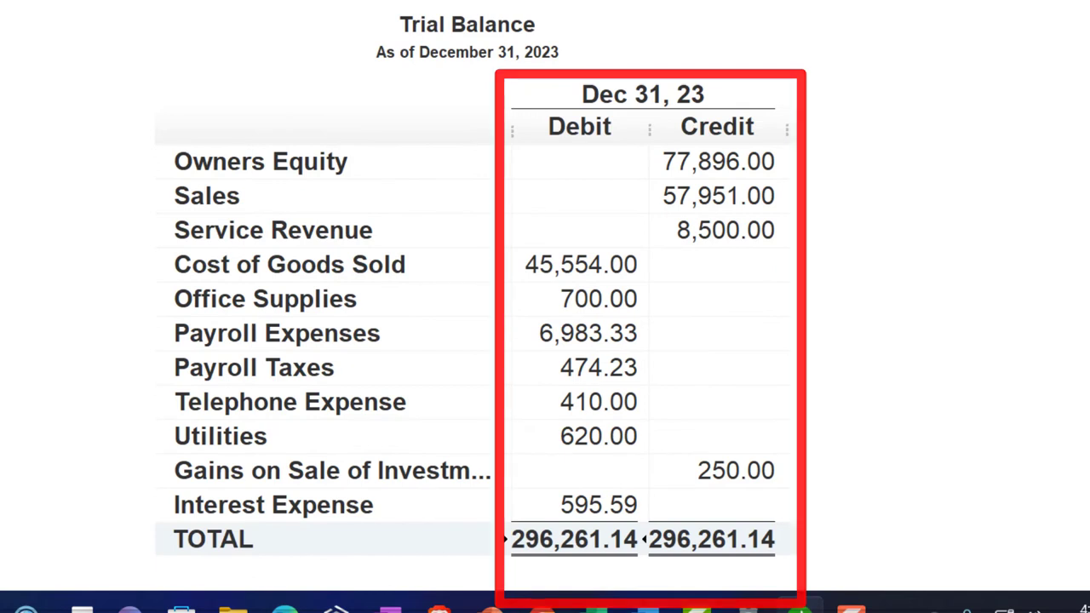